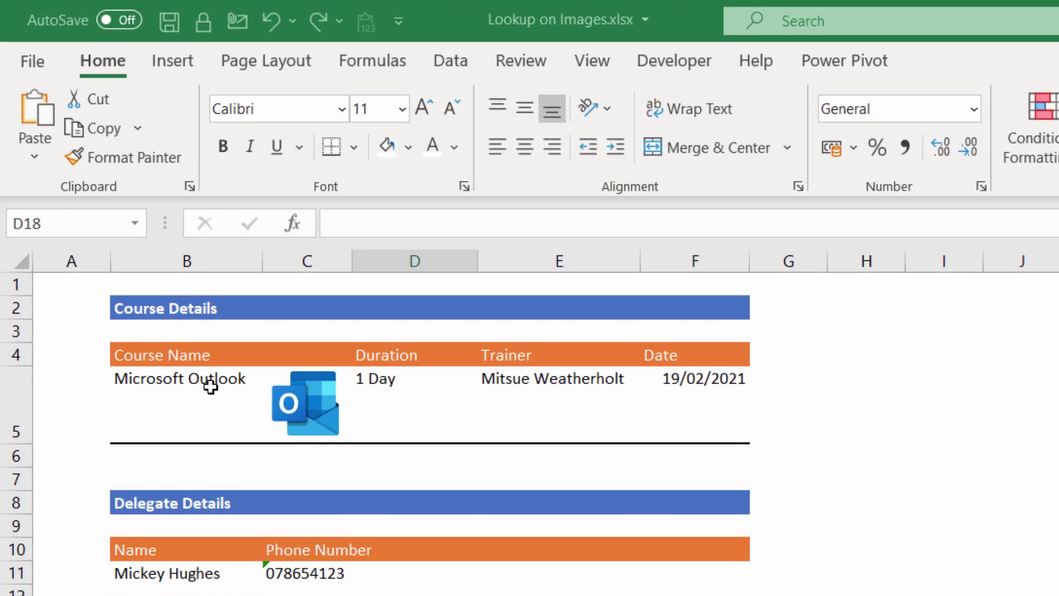
# Set the course name in B5 to Microsoft Publisher from the dropdown
pyautogui.click(129, 218)
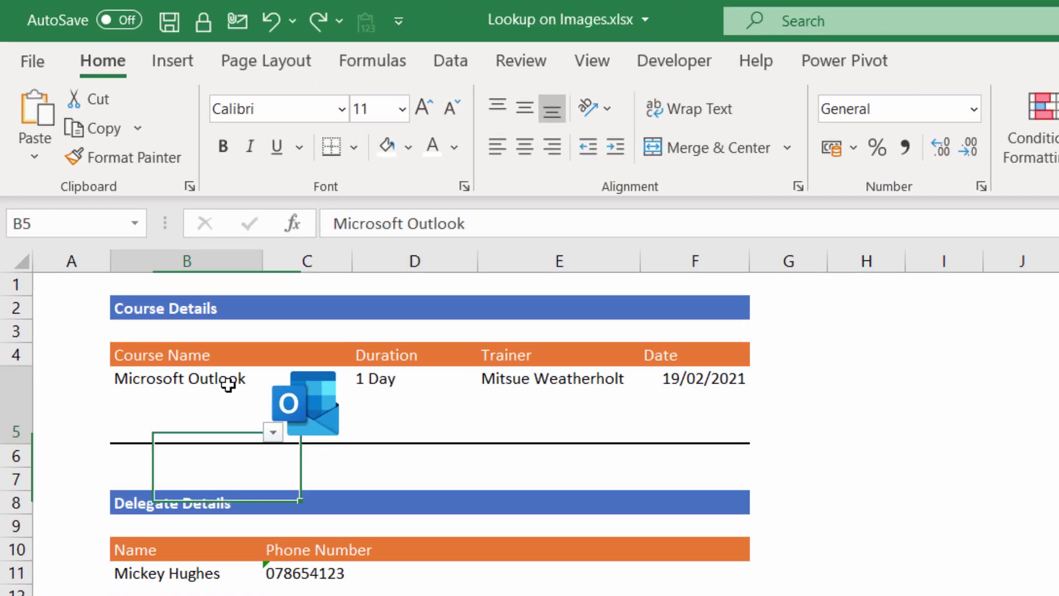
pyautogui.click(274, 432)
pyautogui.press('Escape')
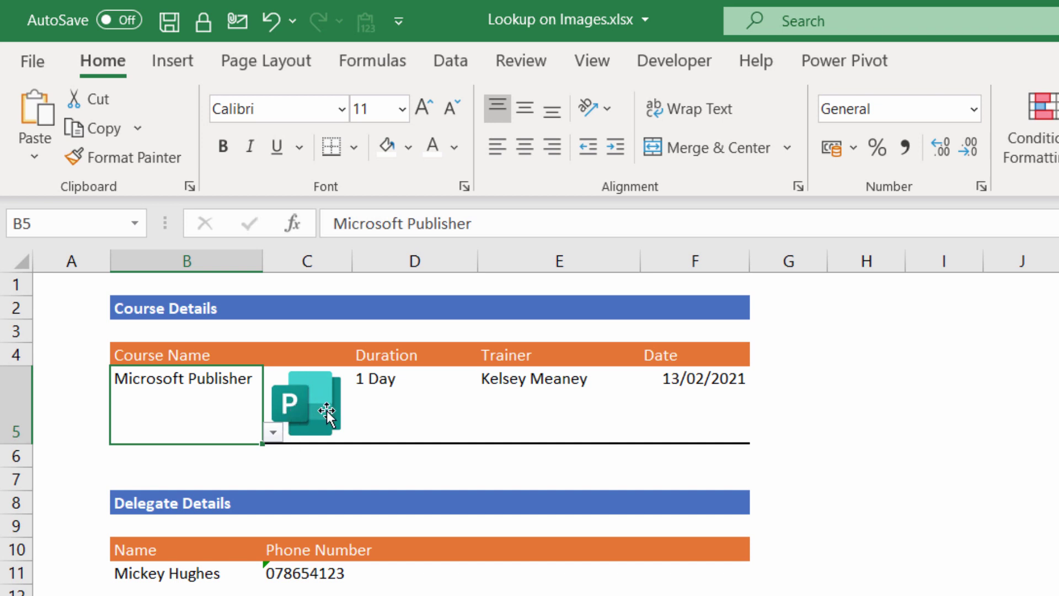
# Fill the score 1 from C16 down through C25 so every question scores 1
pyautogui.click(232, 563)
pyautogui.click(334, 327)
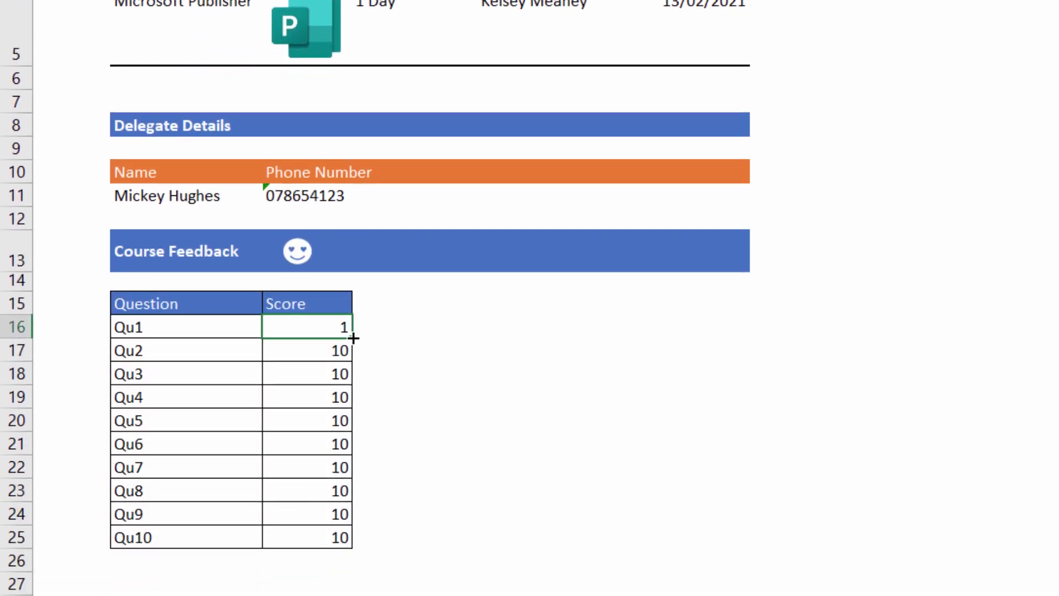
pyautogui.moveTo(352, 338); pyautogui.dragTo(331, 536)
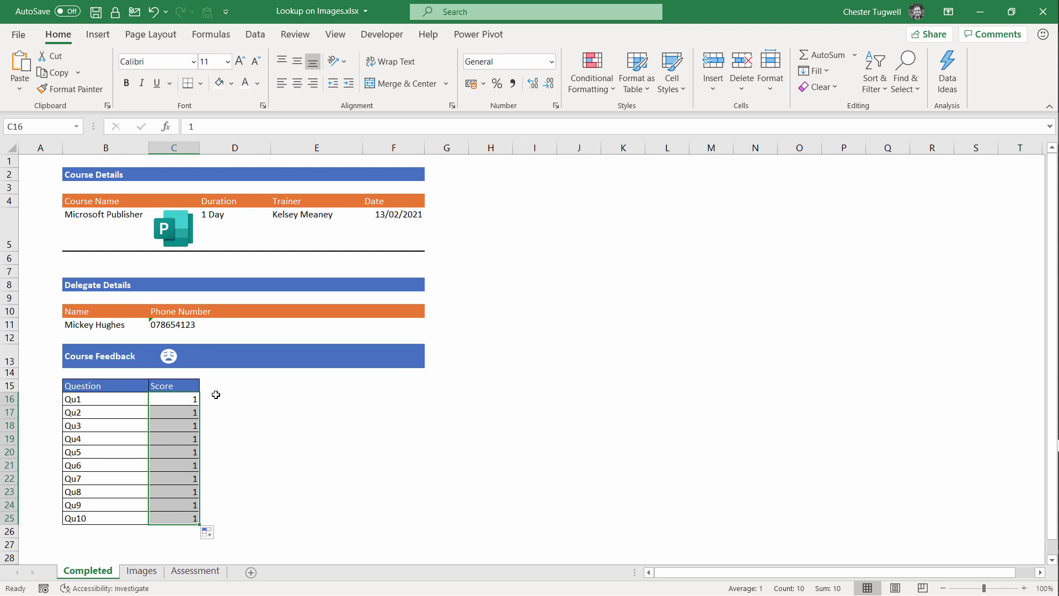
pyautogui.click(136, 571)
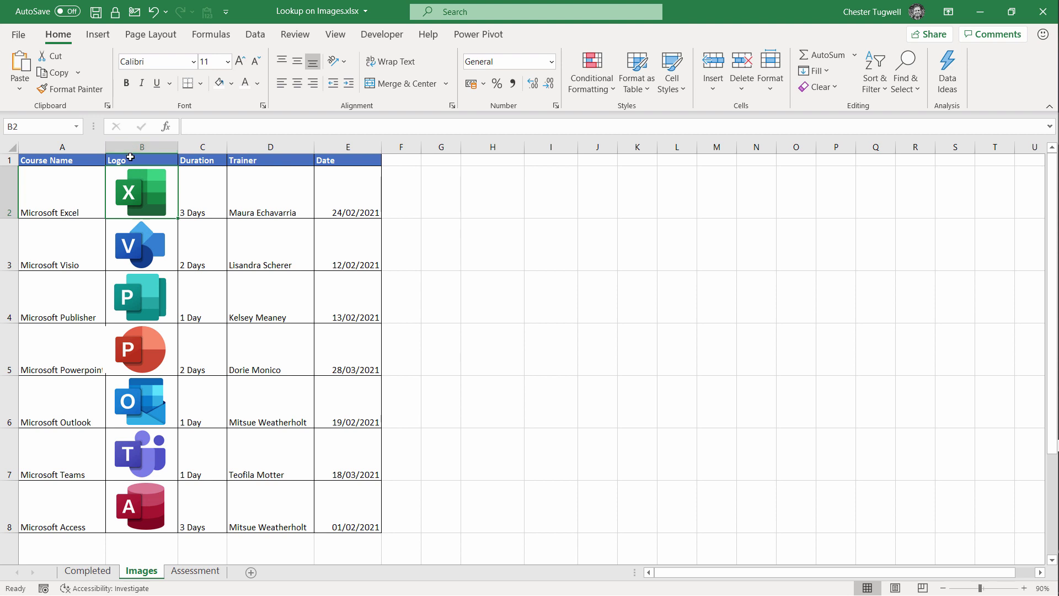
pyautogui.click(190, 189)
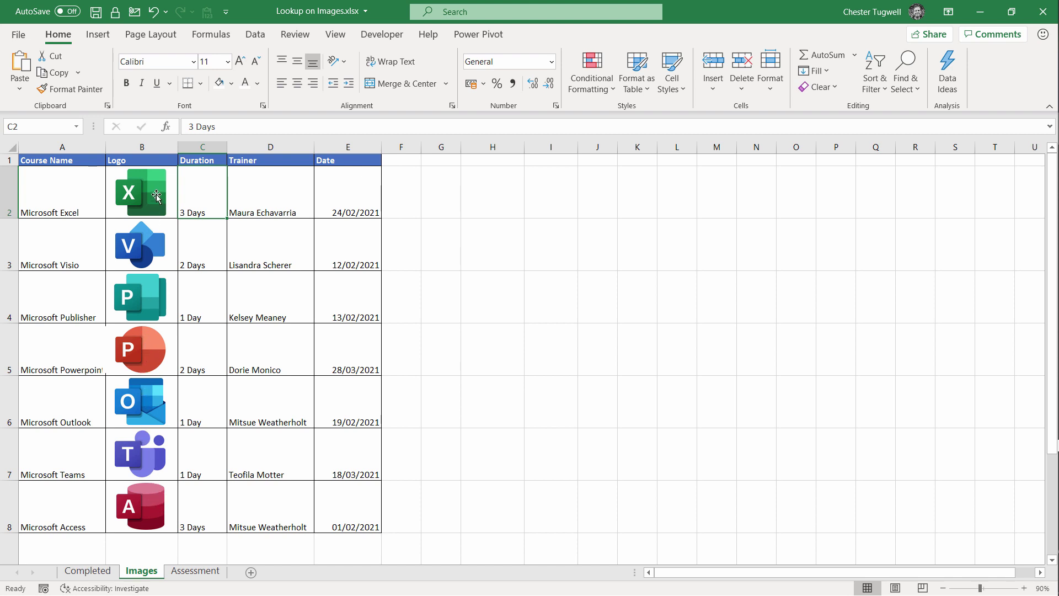
pyautogui.moveTo(157, 194); pyautogui.dragTo(162, 194)
# Nudge the Publisher logo left and the Outlook logo slightly right
pyautogui.click(145, 290)
pyautogui.moveTo(146, 289); pyautogui.dragTo(143, 289)
pyautogui.moveTo(145, 400); pyautogui.dragTo(152, 400)
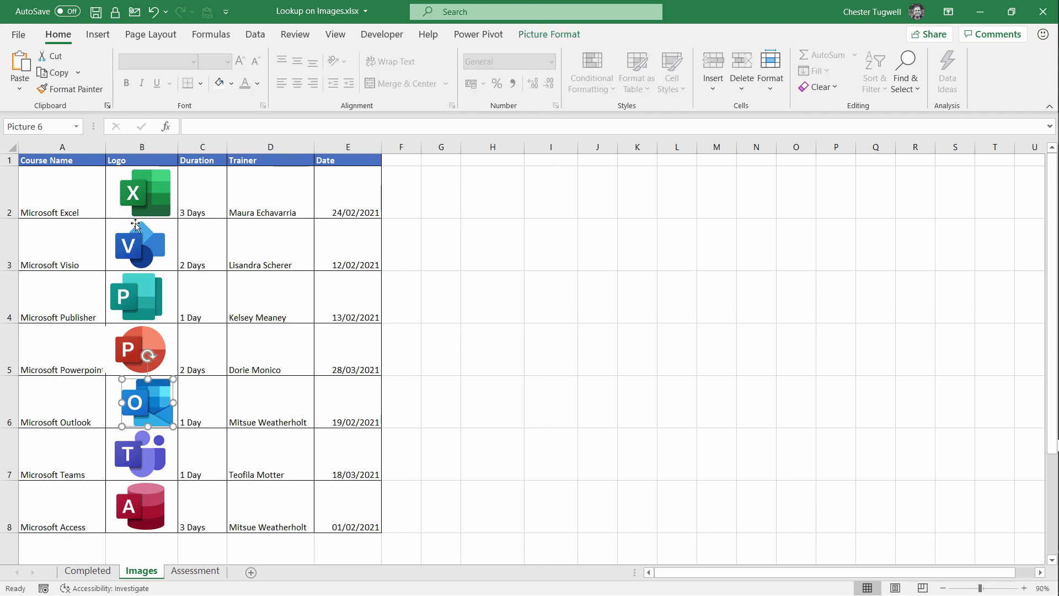
# Centre all seven course logos horizontally with Align Center
pyautogui.click(153, 202)
pyautogui.keyDown('ctrl'); pyautogui.click(145, 249); pyautogui.keyUp('ctrl')
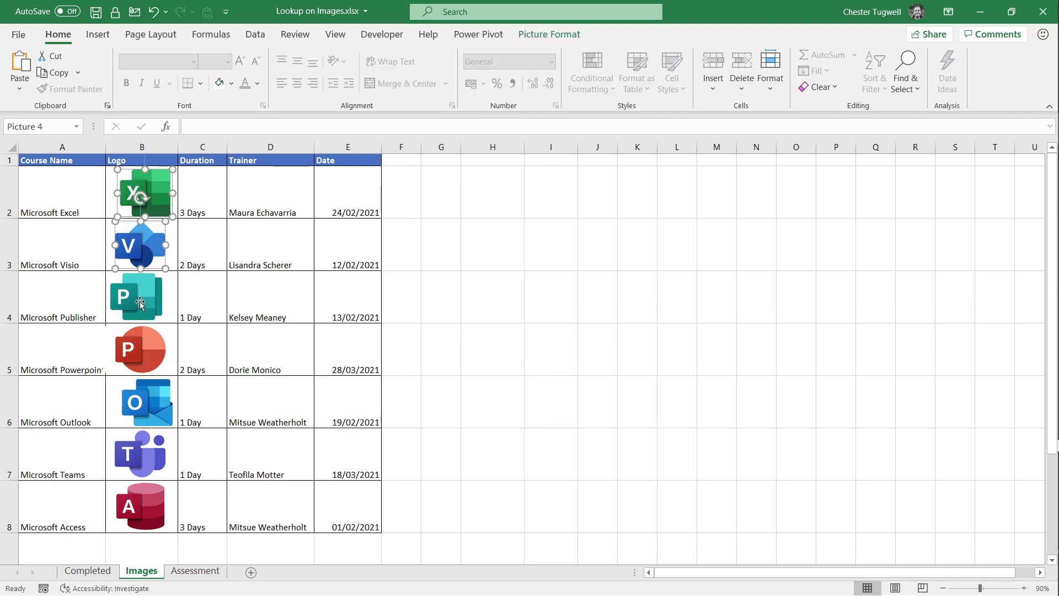
pyautogui.keyDown('ctrl'); pyautogui.click(141, 302); pyautogui.keyUp('ctrl')
pyautogui.keyDown('ctrl'); pyautogui.click(144, 362); pyautogui.keyUp('ctrl')
pyautogui.keyDown('ctrl'); pyautogui.click(151, 421); pyautogui.keyUp('ctrl')
pyautogui.keyDown('ctrl'); pyautogui.click(141, 447); pyautogui.keyUp('ctrl')
pyautogui.keyDown('ctrl'); pyautogui.click(147, 499); pyautogui.keyUp('ctrl')
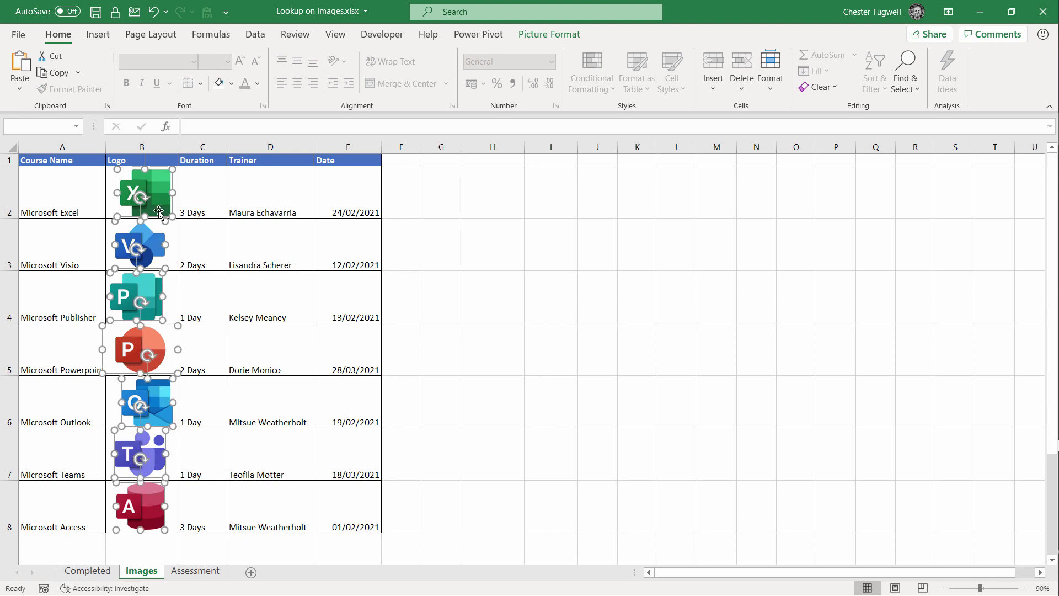
pyautogui.click(548, 35)
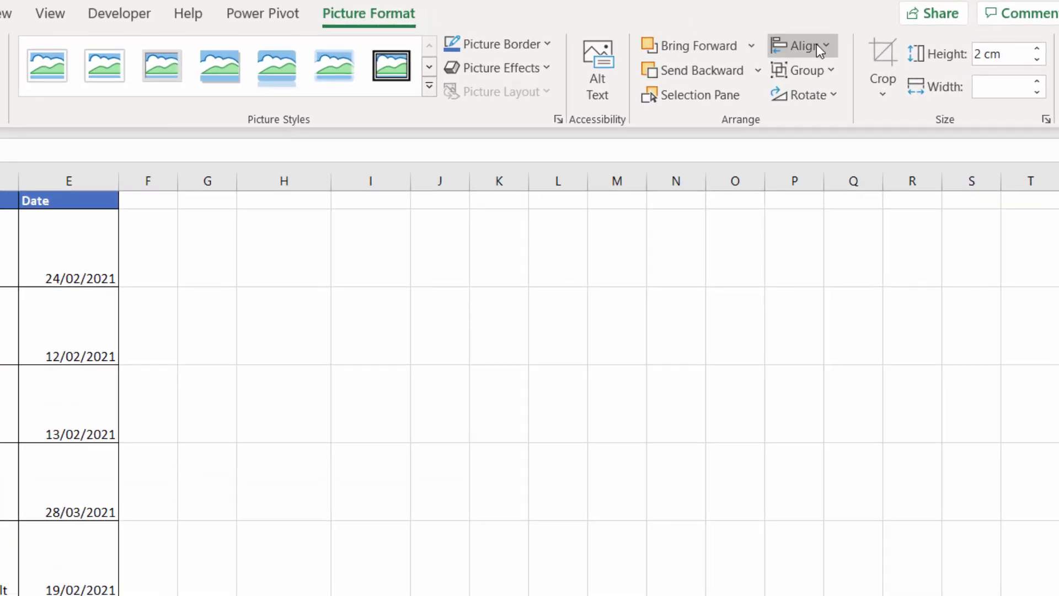
pyautogui.click(818, 53)
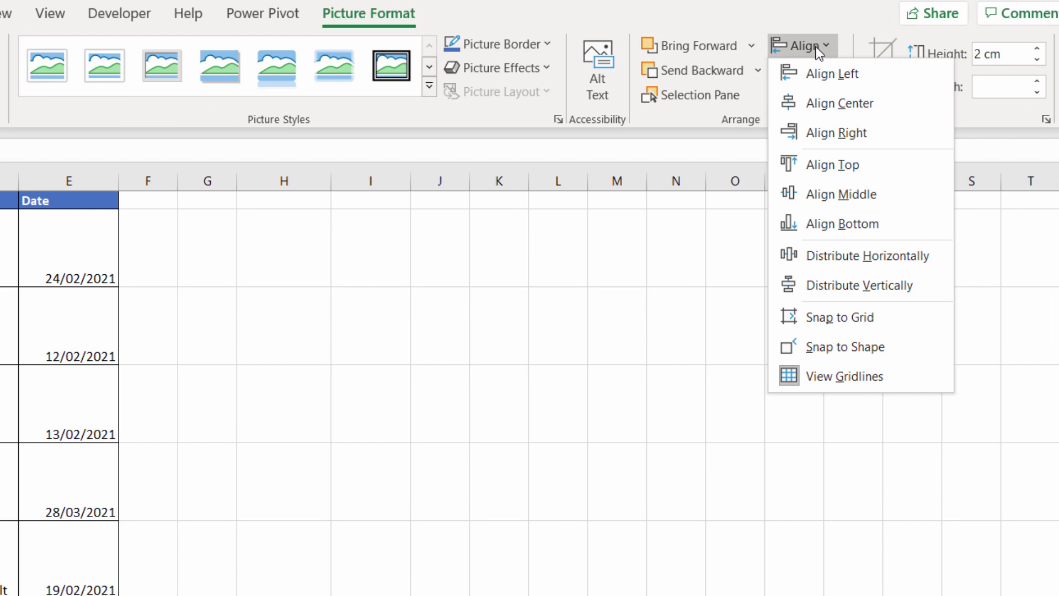
pyautogui.click(822, 103)
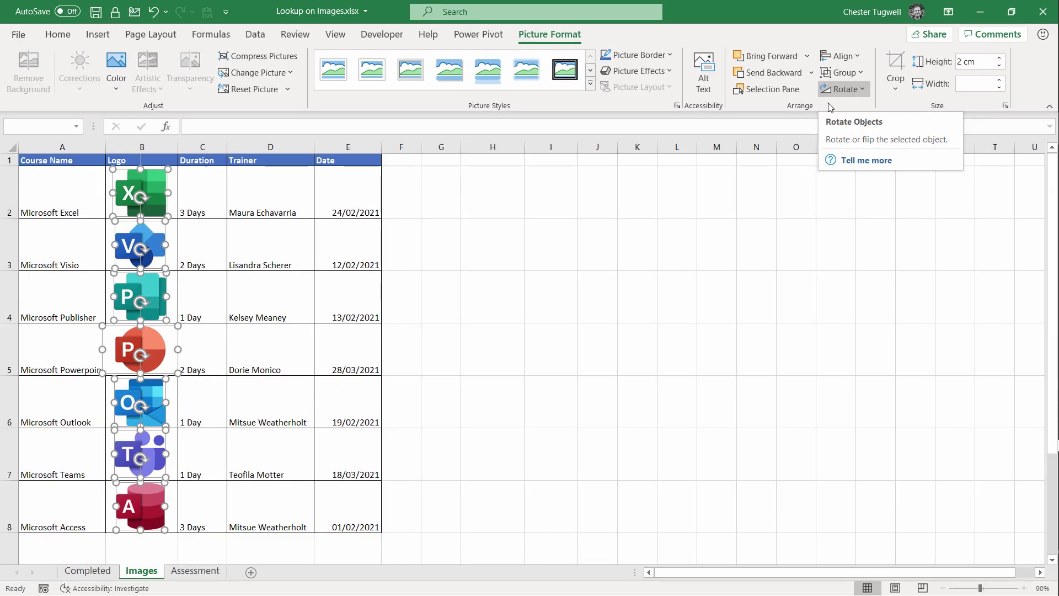
pyautogui.click(464, 210)
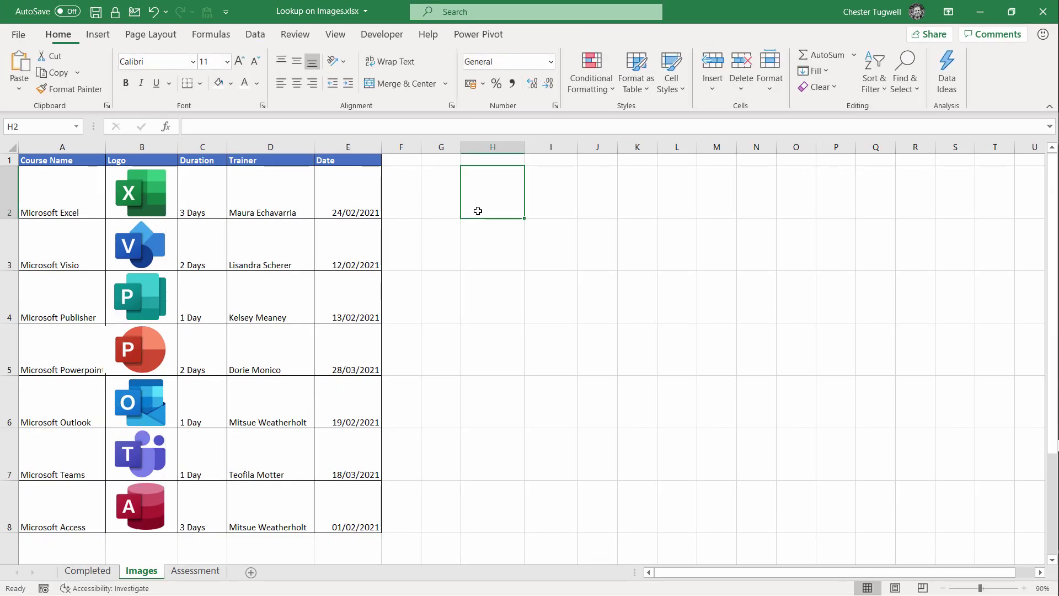
# Shift the Excel logo slightly up-left and the Access logo slightly left
pyautogui.click(157, 200)
pyautogui.moveTo(157, 197); pyautogui.dragTo(152, 199)
pyautogui.moveTo(153, 503); pyautogui.dragTo(146, 503)
# Distribute the seven logos vertically and centre them with each other again
pyautogui.click(148, 185)
pyautogui.keyDown('ctrl'); pyautogui.click(148, 238); pyautogui.keyUp('ctrl')
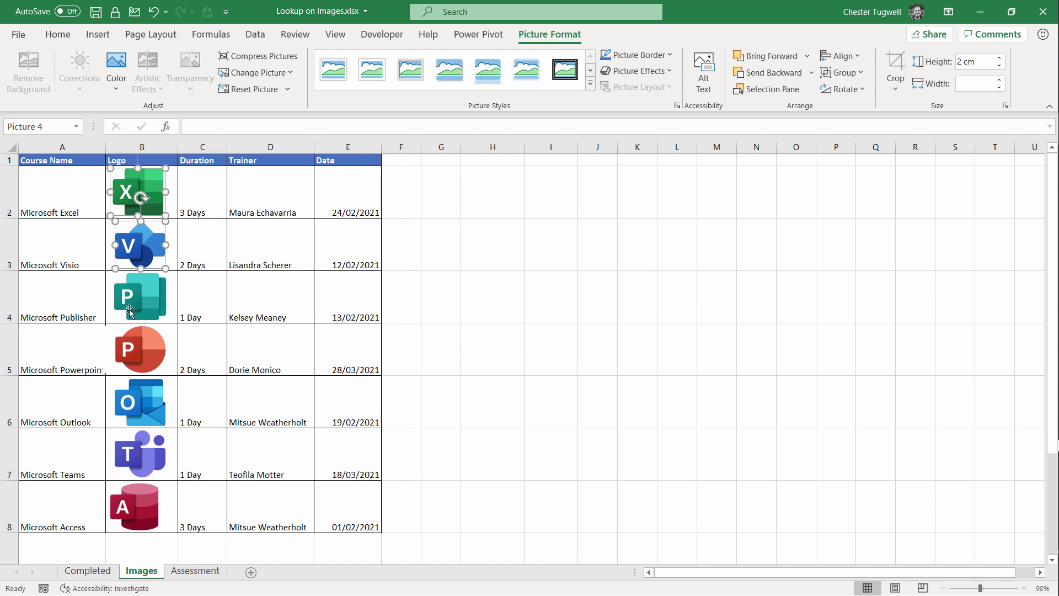
pyautogui.keyDown('ctrl'); pyautogui.click(130, 311); pyautogui.keyUp('ctrl')
pyautogui.keyDown('ctrl'); pyautogui.click(128, 361); pyautogui.keyUp('ctrl')
pyautogui.keyDown('ctrl'); pyautogui.click(140, 399); pyautogui.keyUp('ctrl')
pyautogui.keyDown('ctrl'); pyautogui.click(154, 450); pyautogui.keyUp('ctrl')
pyautogui.keyDown('ctrl'); pyautogui.click(158, 502); pyautogui.keyUp('ctrl')
pyautogui.click(851, 56)
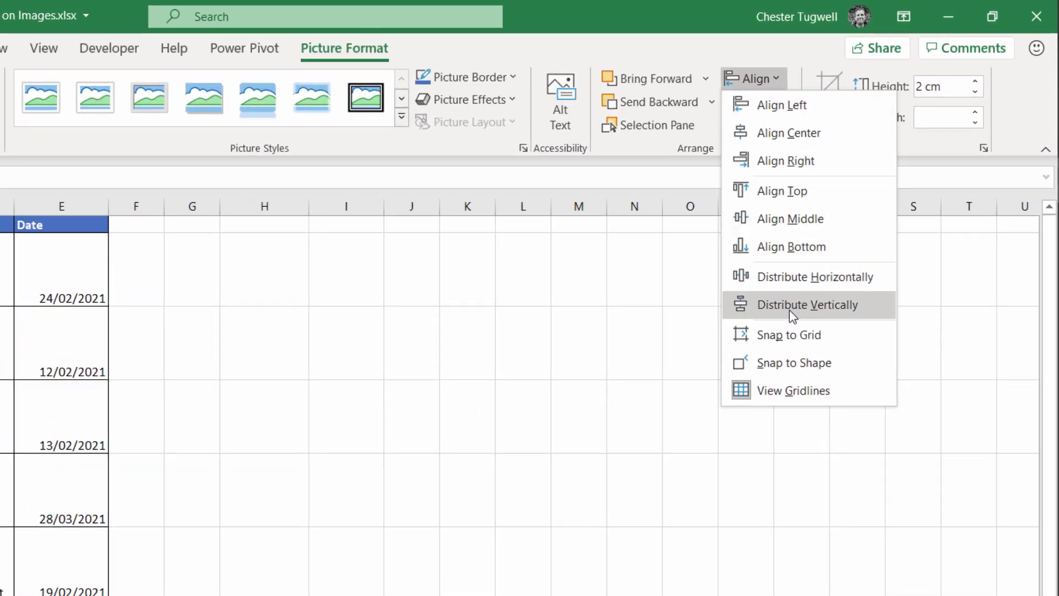
pyautogui.click(789, 304)
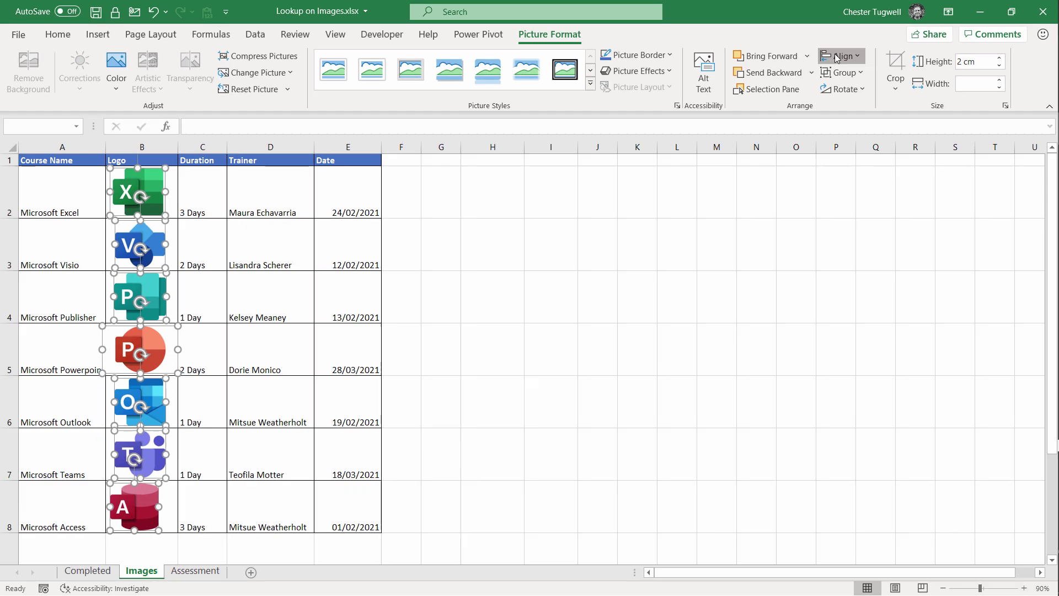
pyautogui.click(835, 54)
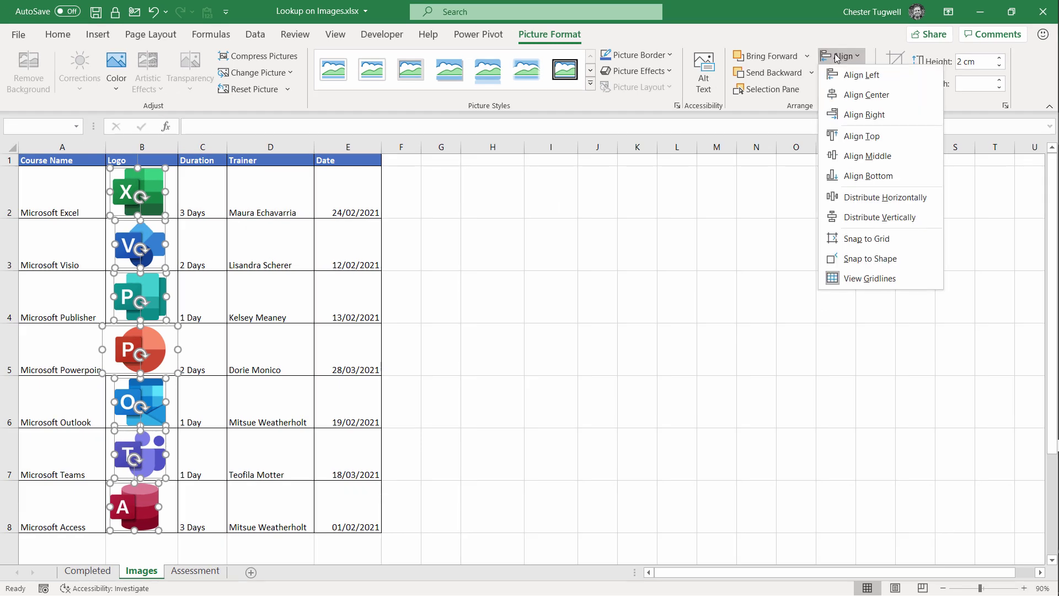
pyautogui.click(860, 93)
pyautogui.click(457, 201)
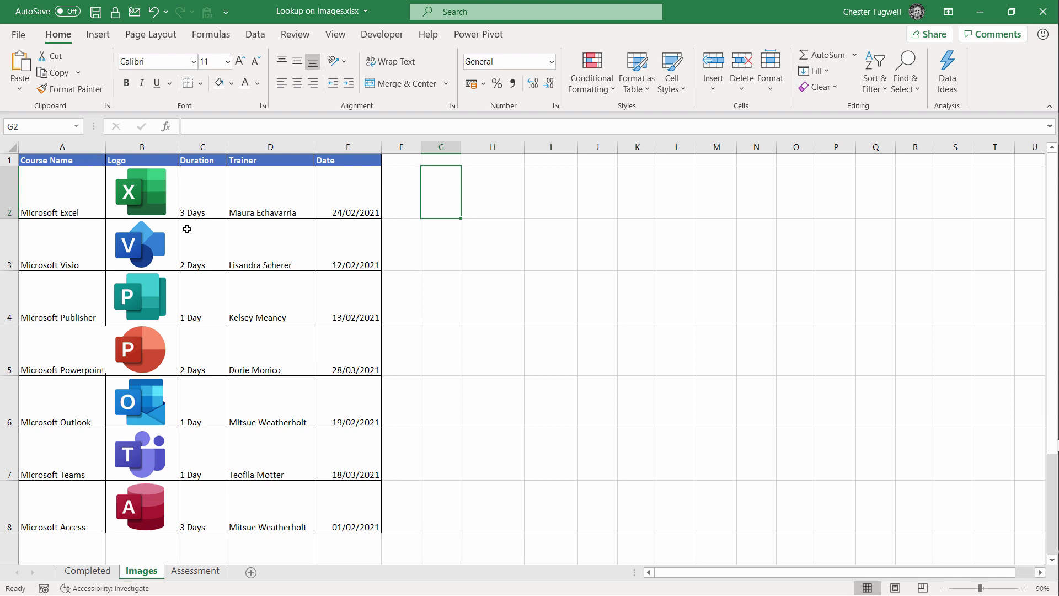
# Copy Images cell B2, which holds the Excel logo
pyautogui.click(149, 196)
pyautogui.click(184, 200)
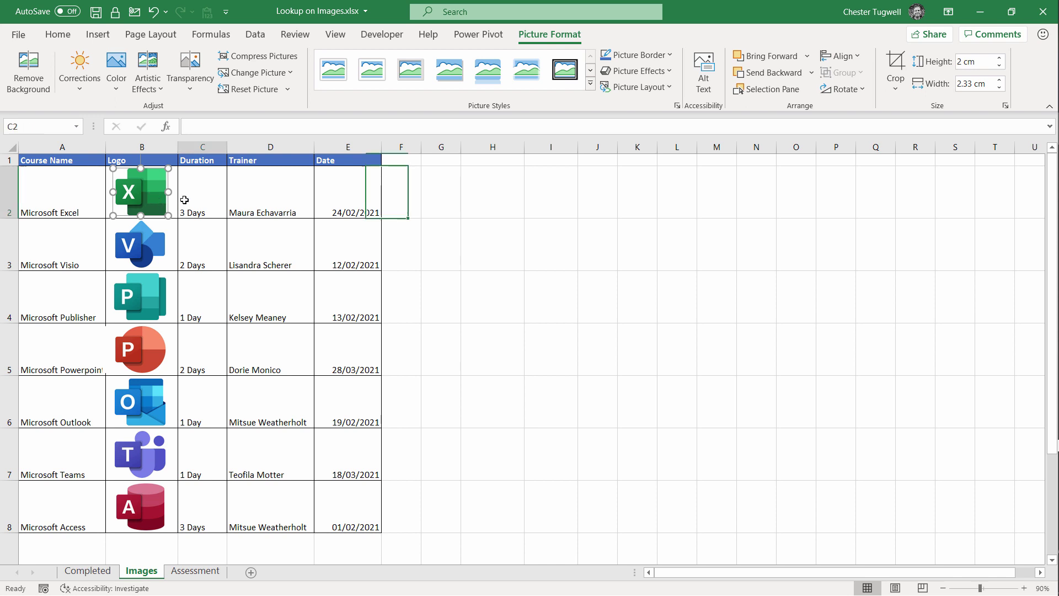
pyautogui.press('Left')
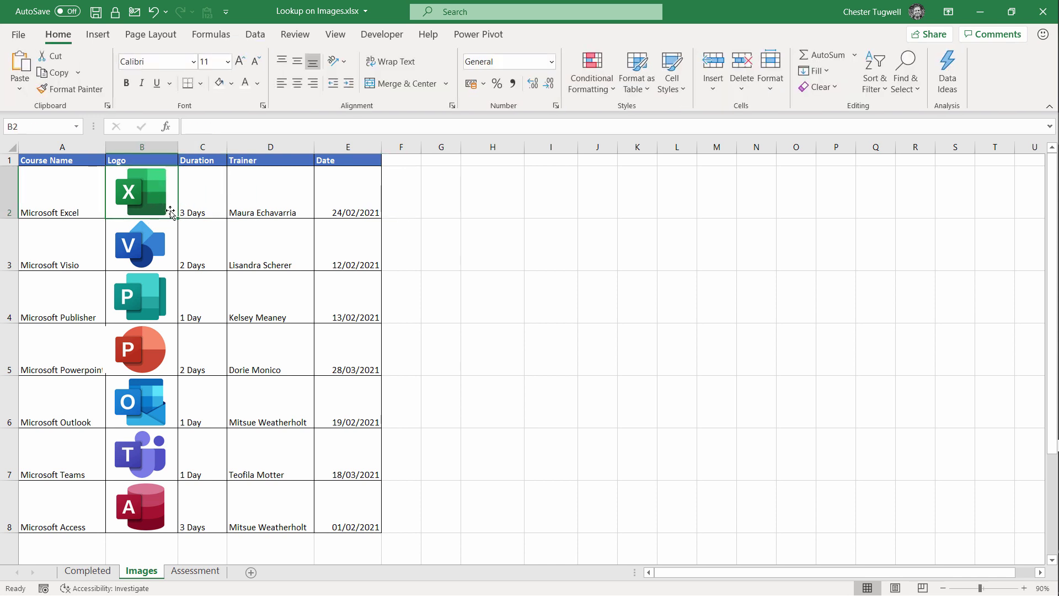
pyautogui.click(53, 72)
# On Completed, replace the old logo with a linked picture of B2 beside the score table
pyautogui.click(109, 573)
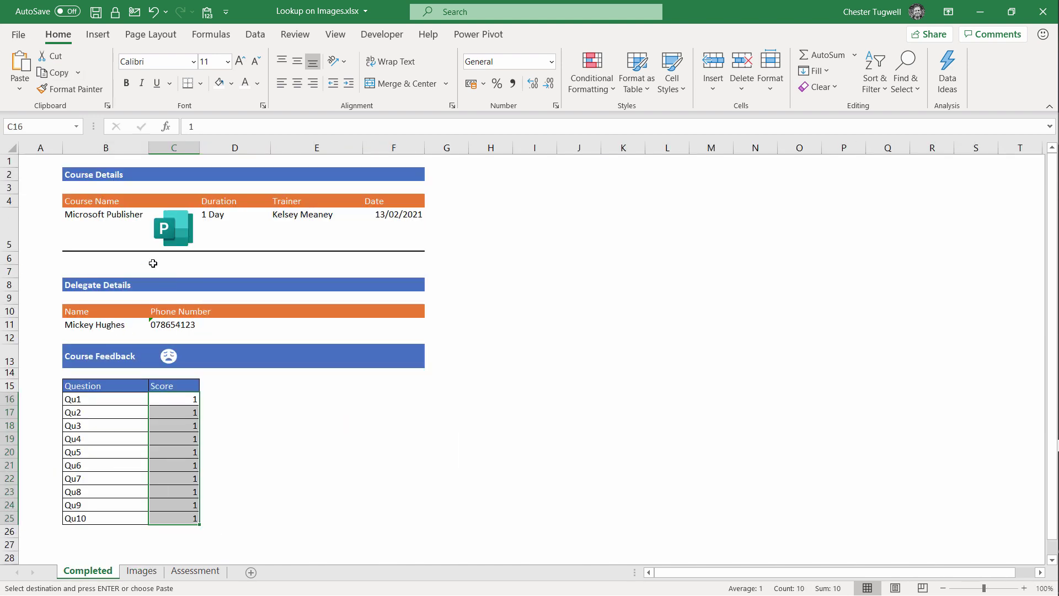
pyautogui.click(188, 219)
pyautogui.press('Escape')
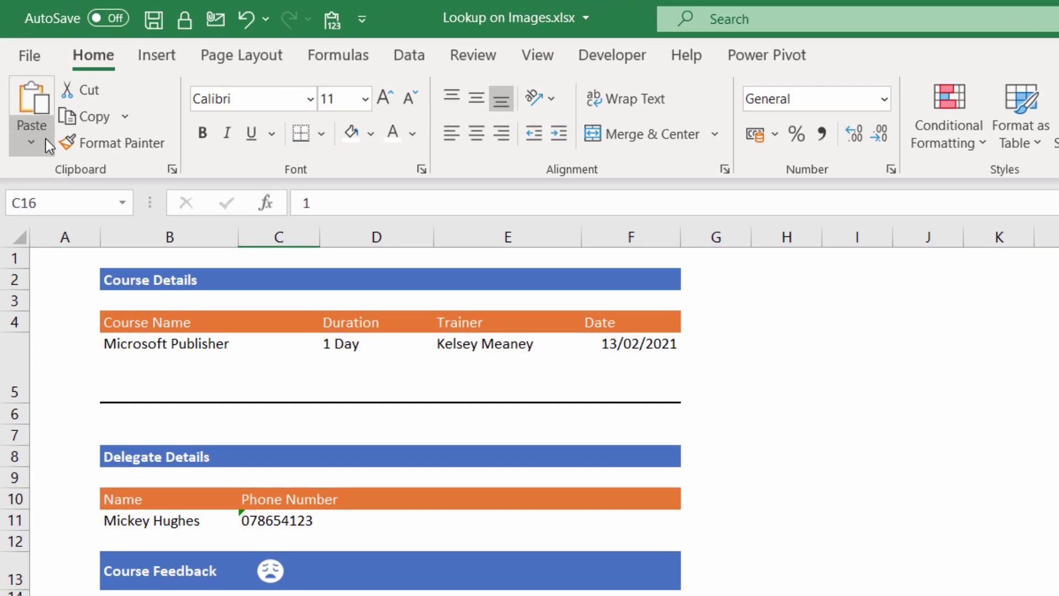
pyautogui.click(31, 142)
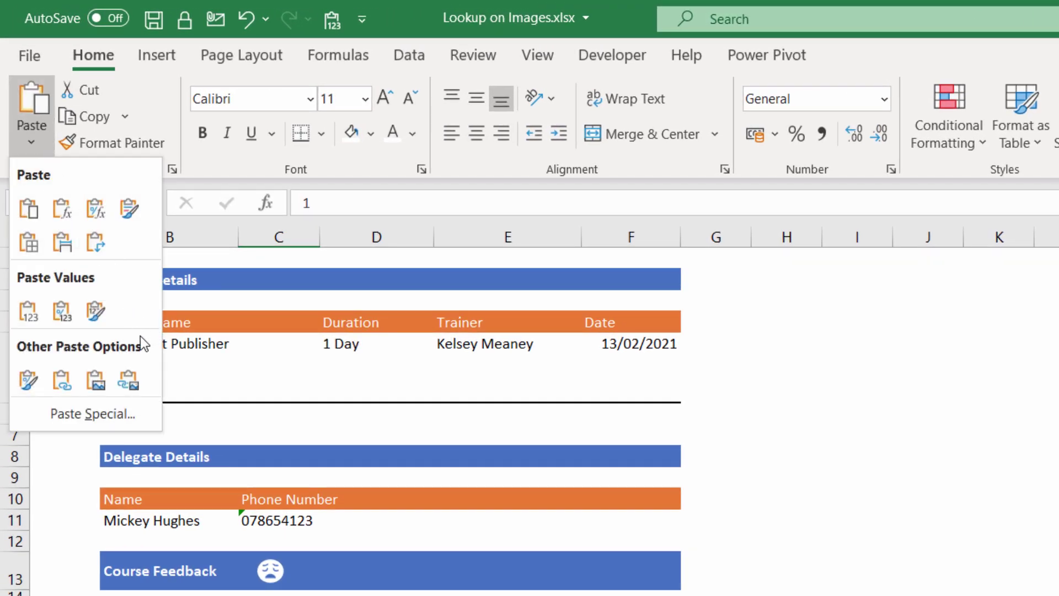
pyautogui.click(128, 386)
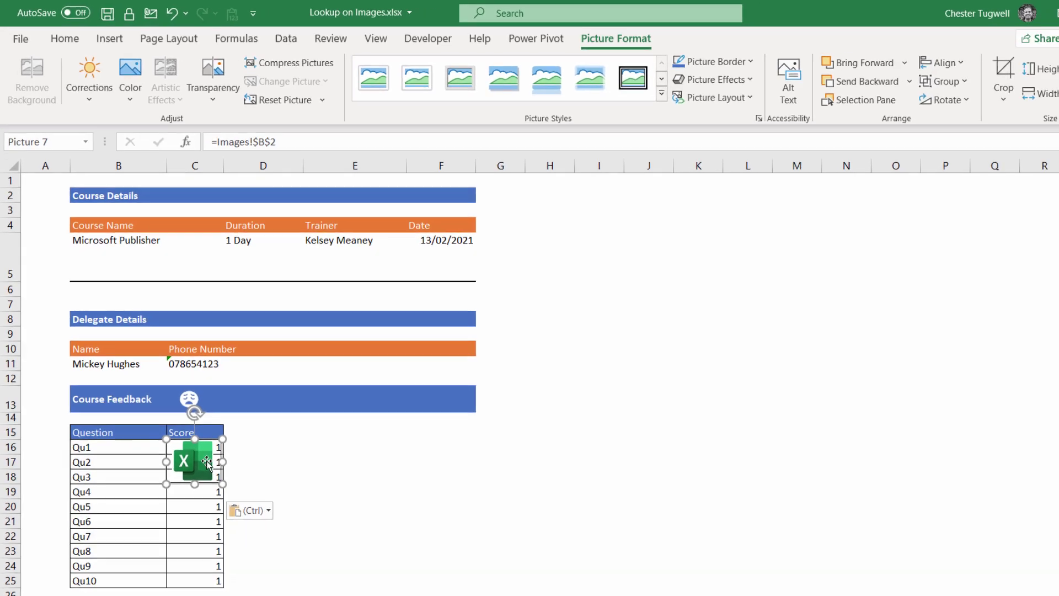
pyautogui.moveTo(296, 595); pyautogui.dragTo(513, 595)
pyautogui.click(310, 436)
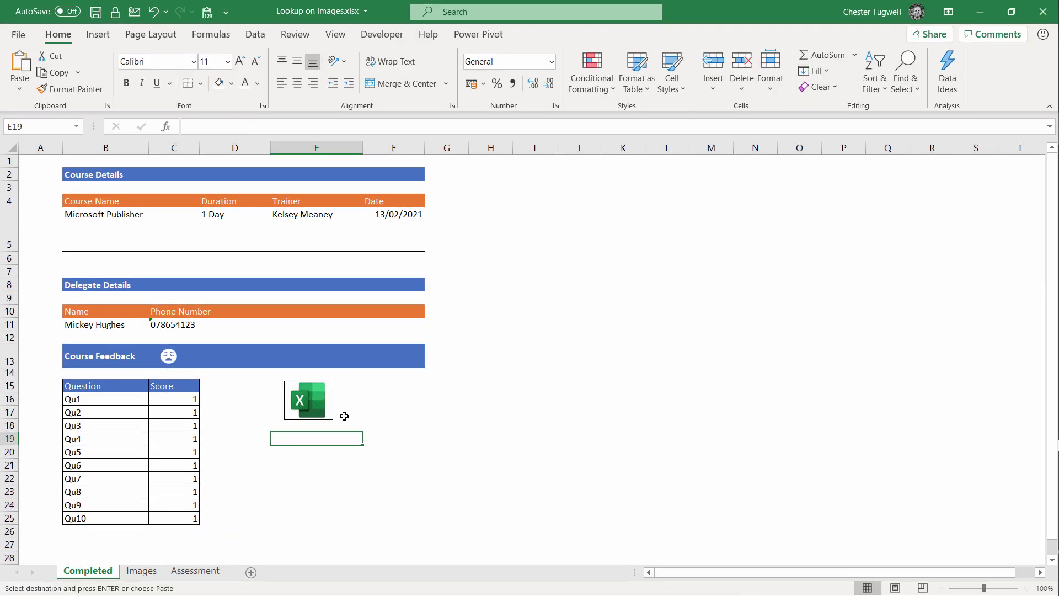
# Crop the linked logo's right edge and move it beside Microsoft Publisher in row 5
pyautogui.click(313, 408)
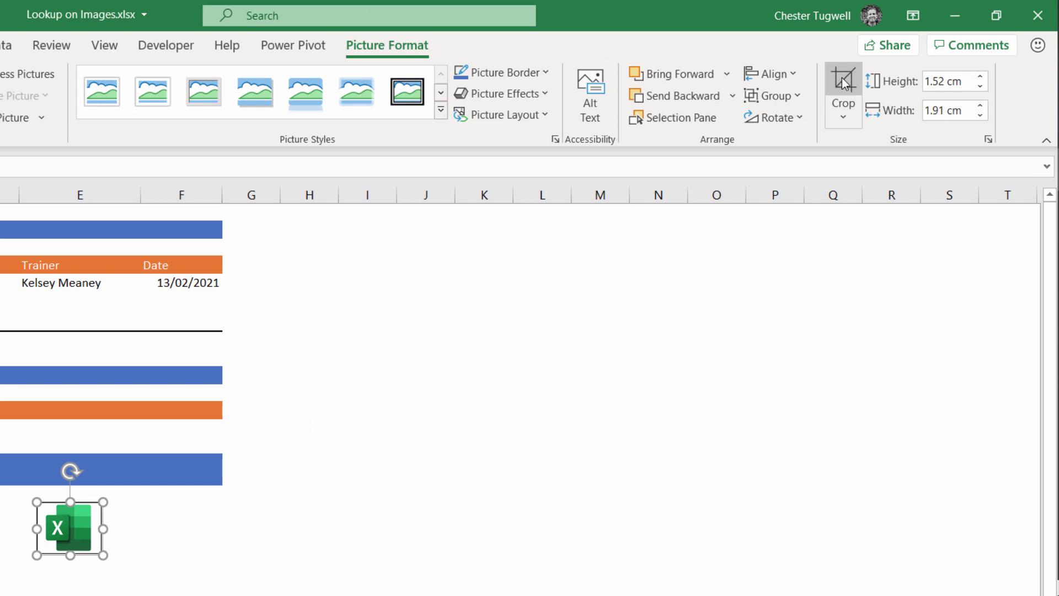
pyautogui.click(844, 81)
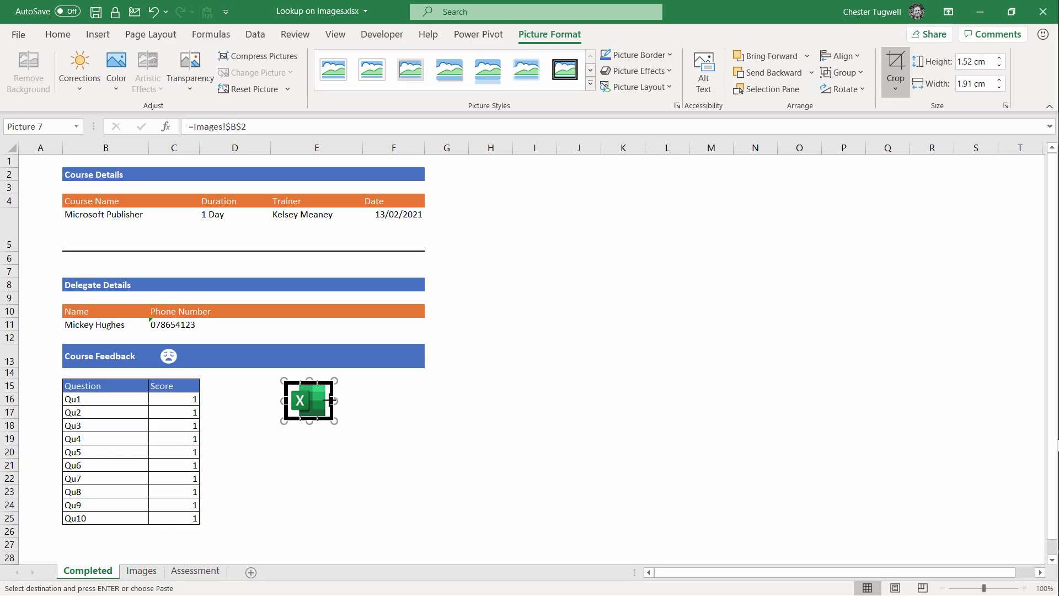
pyautogui.moveTo(331, 400)
pyautogui.mouseDown()
pyautogui.moveTo(287, 404)
pyautogui.moveTo(321, 413)
pyautogui.mouseUp()
pyautogui.press('Escape')
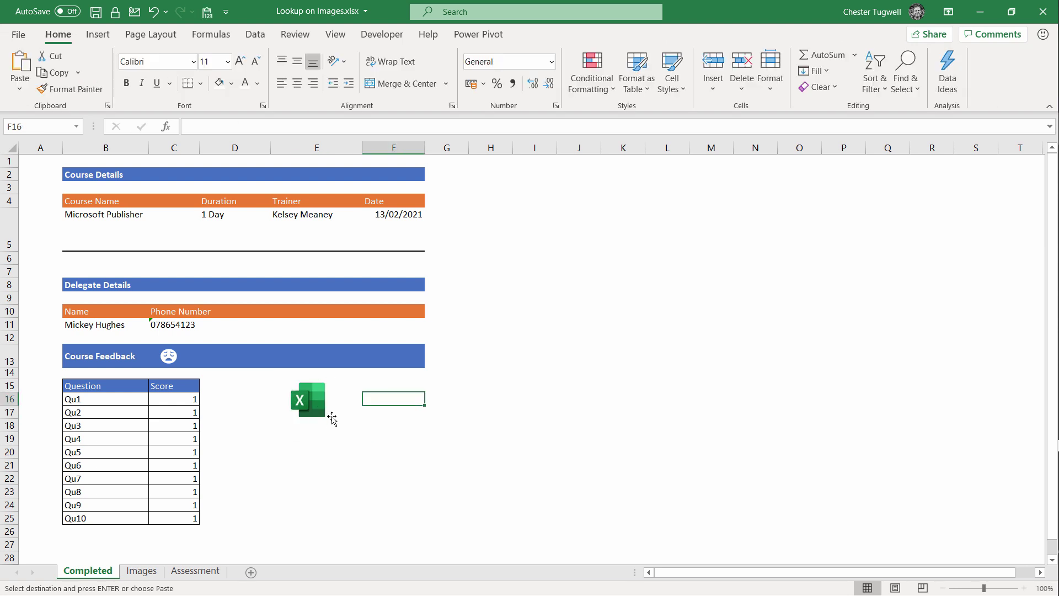
pyautogui.moveTo(311, 402); pyautogui.dragTo(278, 324)
pyautogui.moveTo(217, 233); pyautogui.dragTo(177, 225)
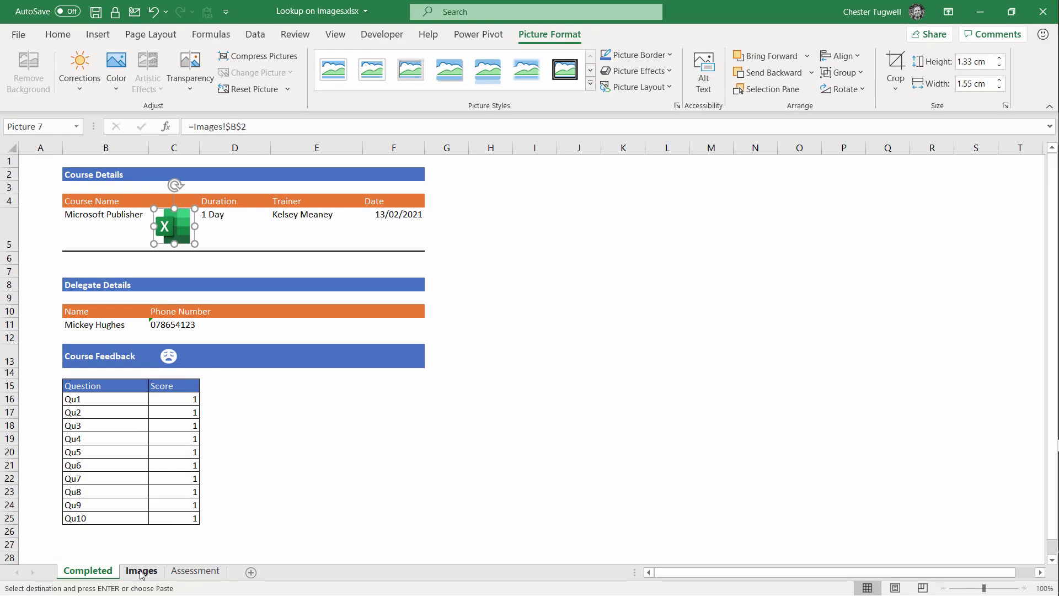
# On Images, move the Excel logo out of B2 into column D and the Visio logo into B2
pyautogui.click(141, 572)
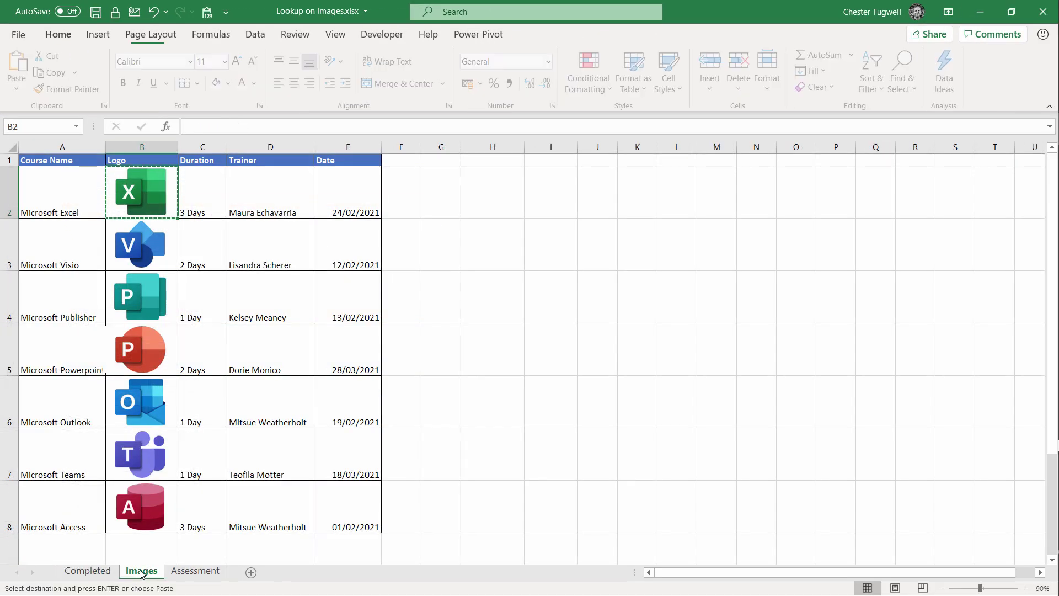
pyautogui.click(157, 186)
pyautogui.moveTo(157, 187); pyautogui.dragTo(277, 220)
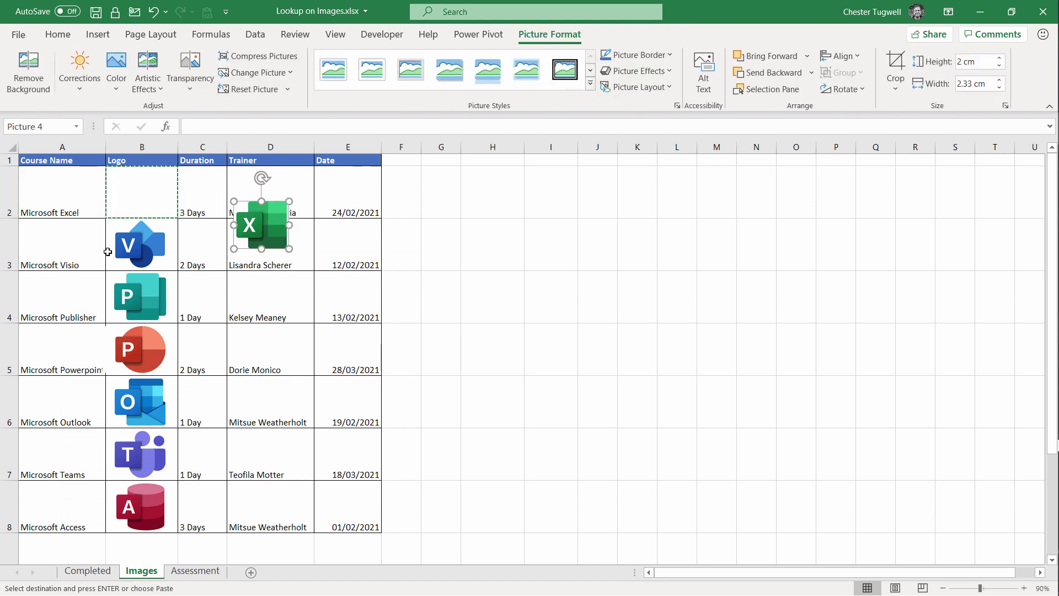
pyautogui.click(133, 246)
pyautogui.moveTo(132, 246); pyautogui.dragTo(137, 193)
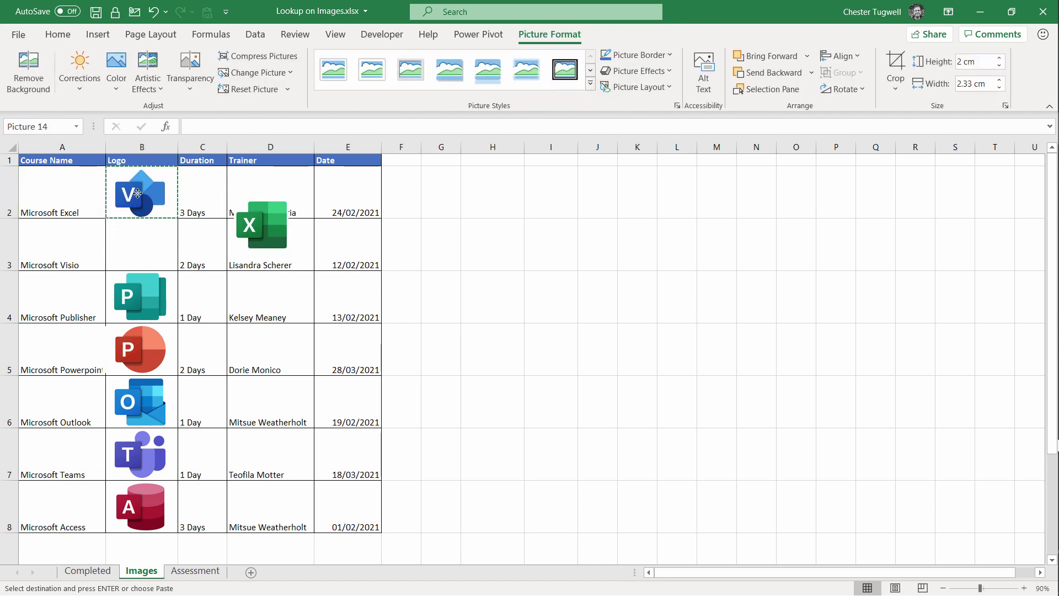
# Check the Completed sheet's linked logo, deselect it via B5, then go back to Images
pyautogui.click(83, 572)
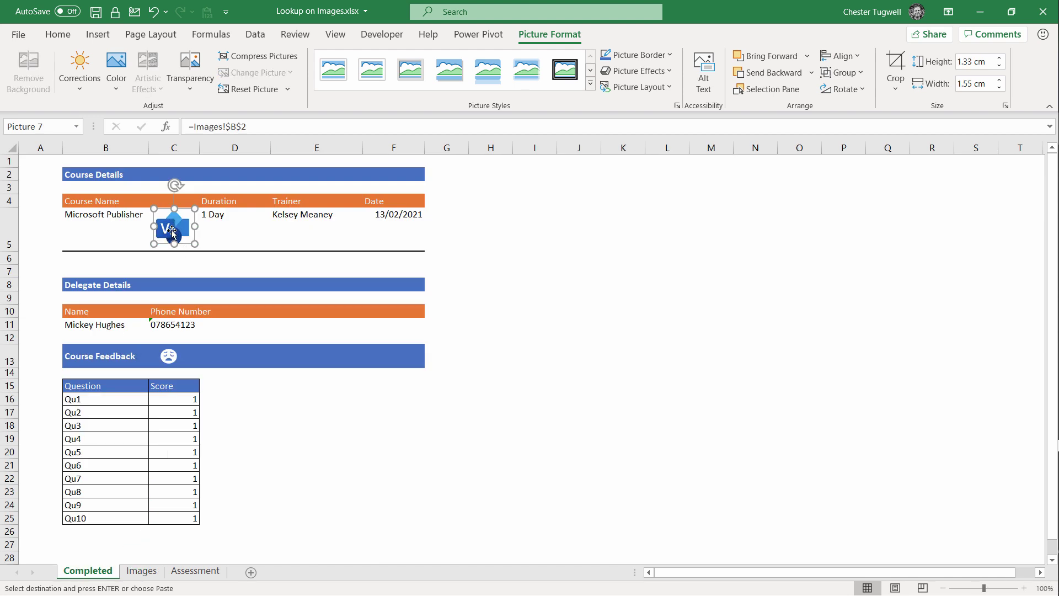
pyautogui.click(141, 571)
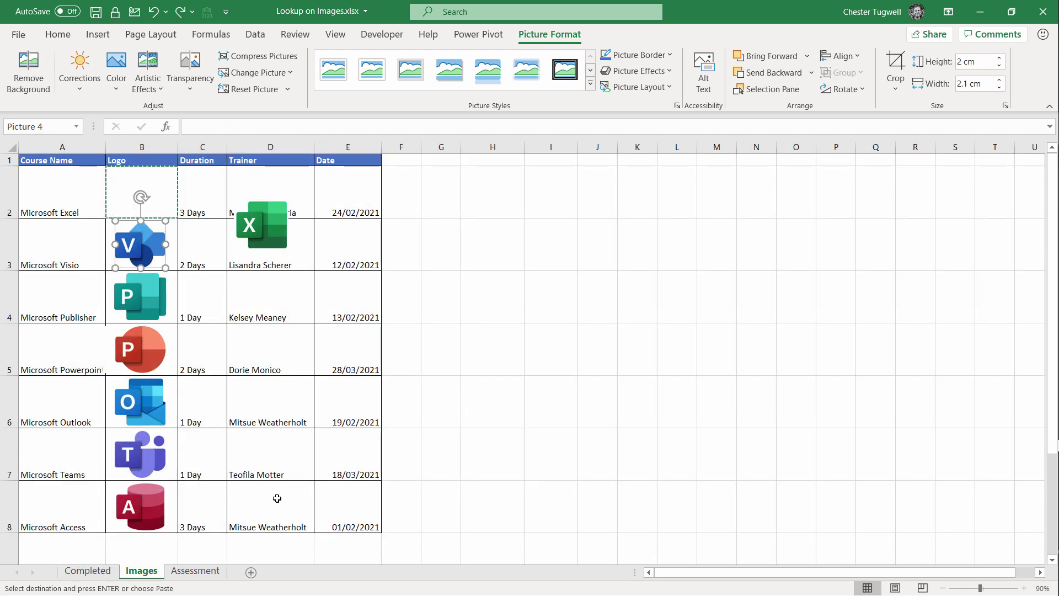
pyautogui.click(91, 569)
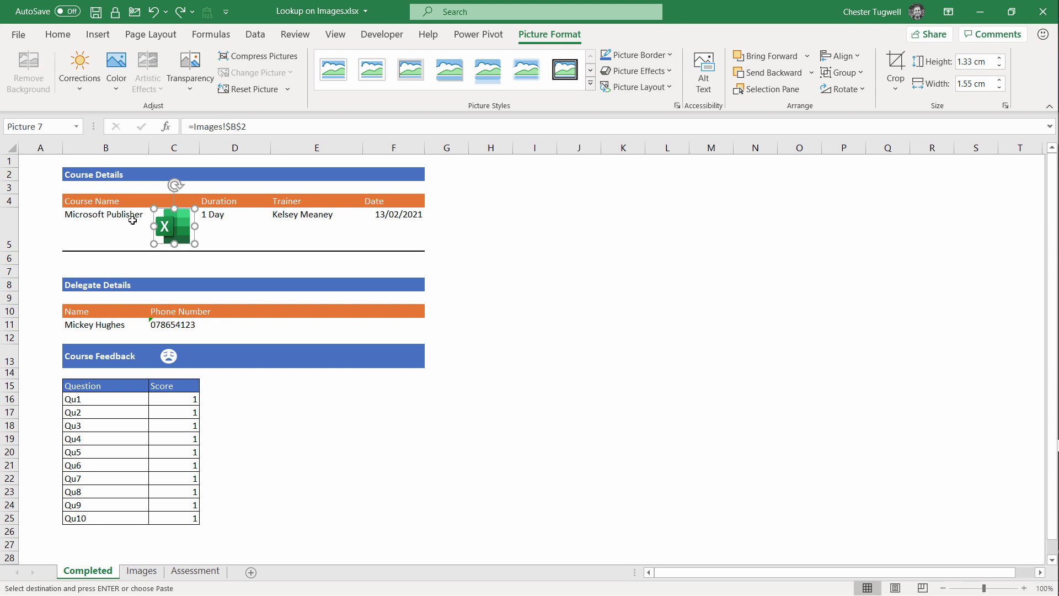
pyautogui.click(112, 216)
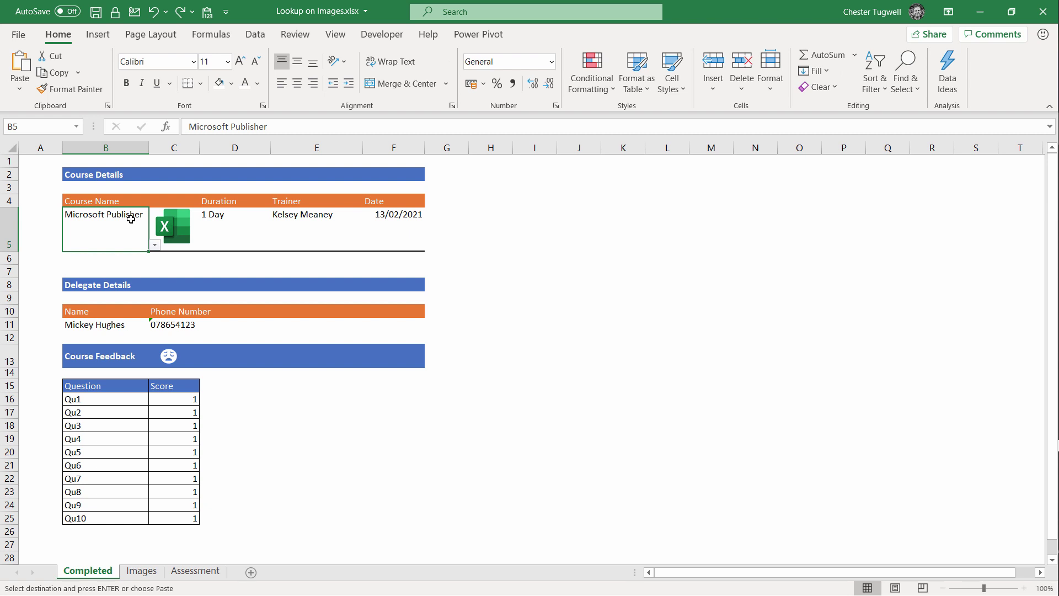
pyautogui.click(141, 571)
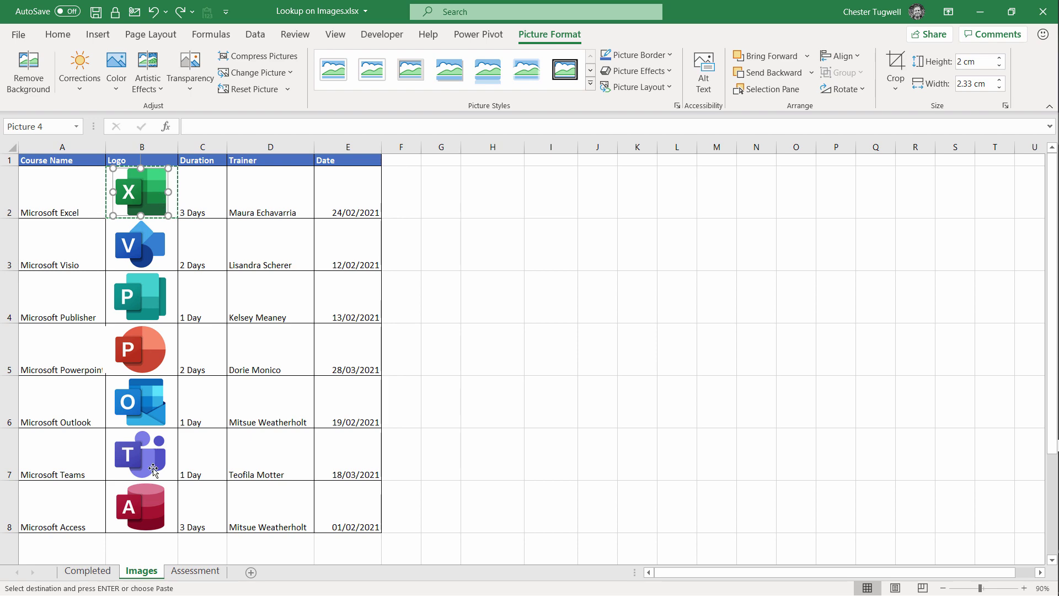
# In Completed C6, start =INDEX(Images!$B$2:$B$8, as the logo range
pyautogui.click(97, 577)
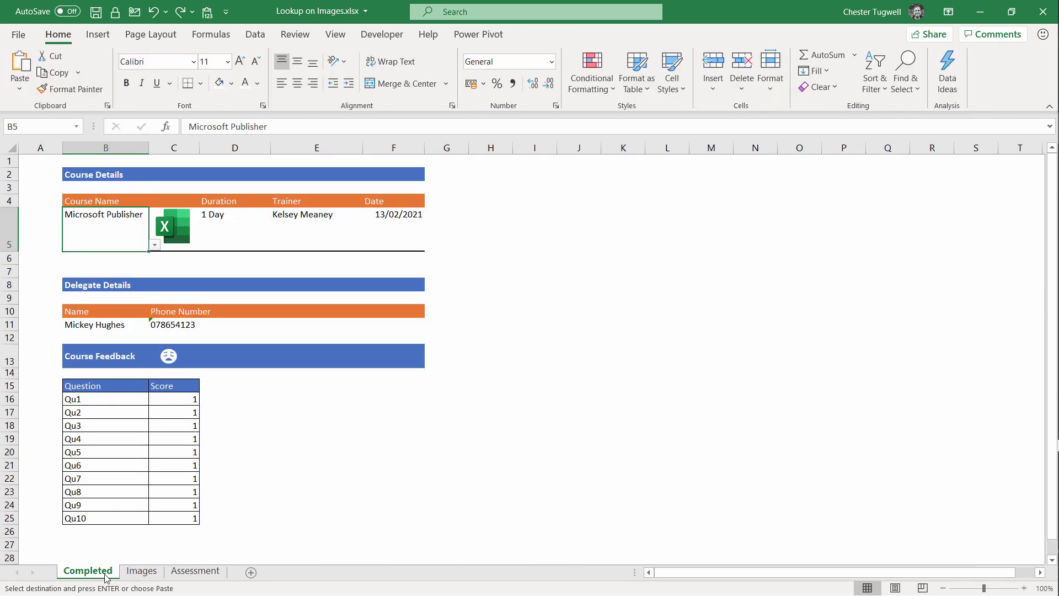
pyautogui.click(317, 258)
pyautogui.click(174, 258)
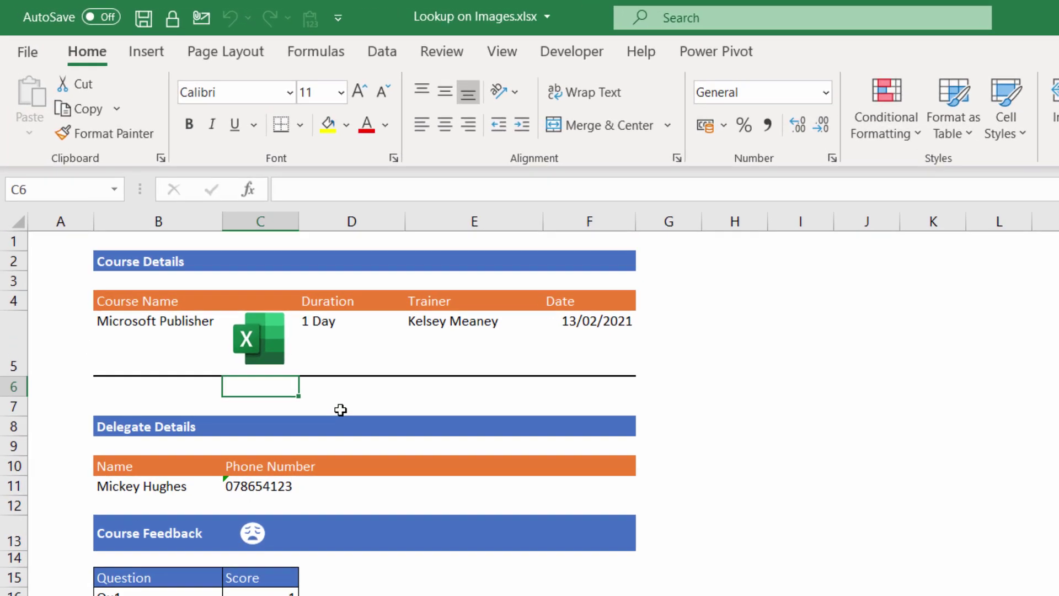
pyautogui.write('=index')
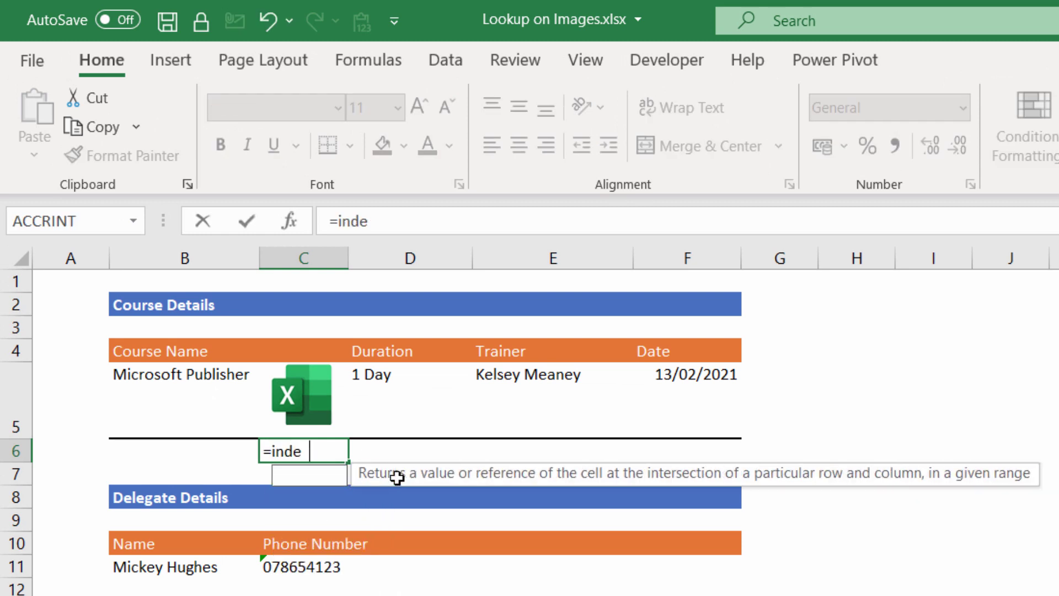
pyautogui.write('(')
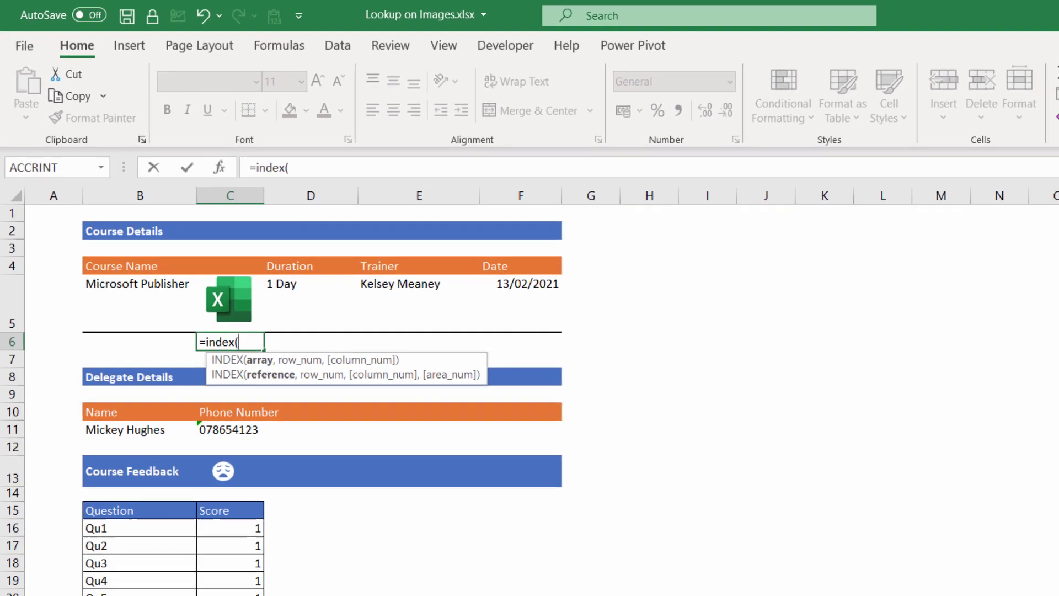
pyautogui.click(142, 571)
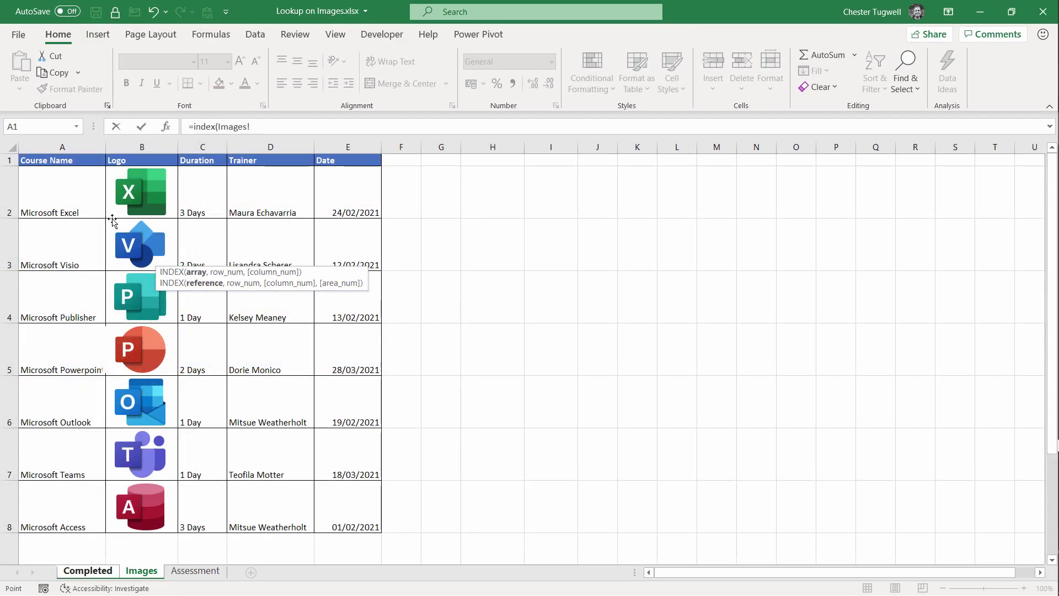
pyautogui.click(109, 214)
pyautogui.moveTo(116, 219); pyautogui.dragTo(119, 511)
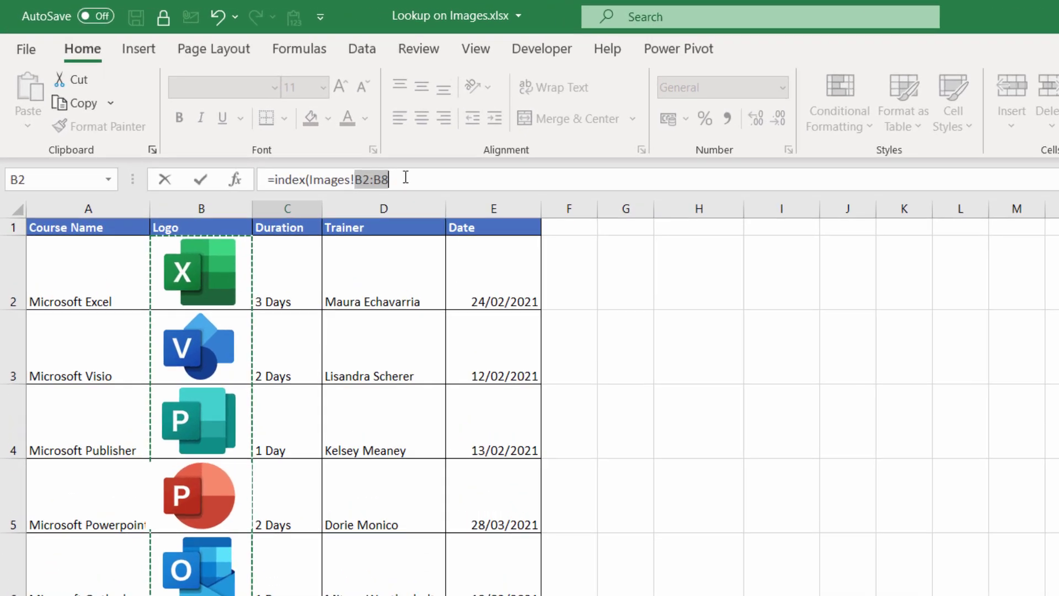
pyautogui.click(285, 126)
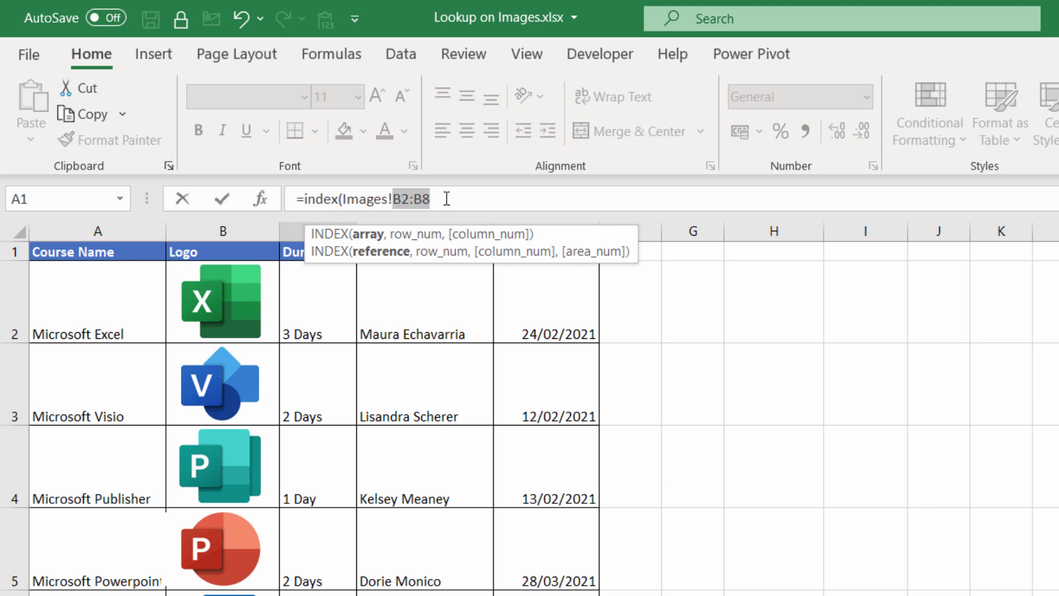
pyautogui.press('F4')
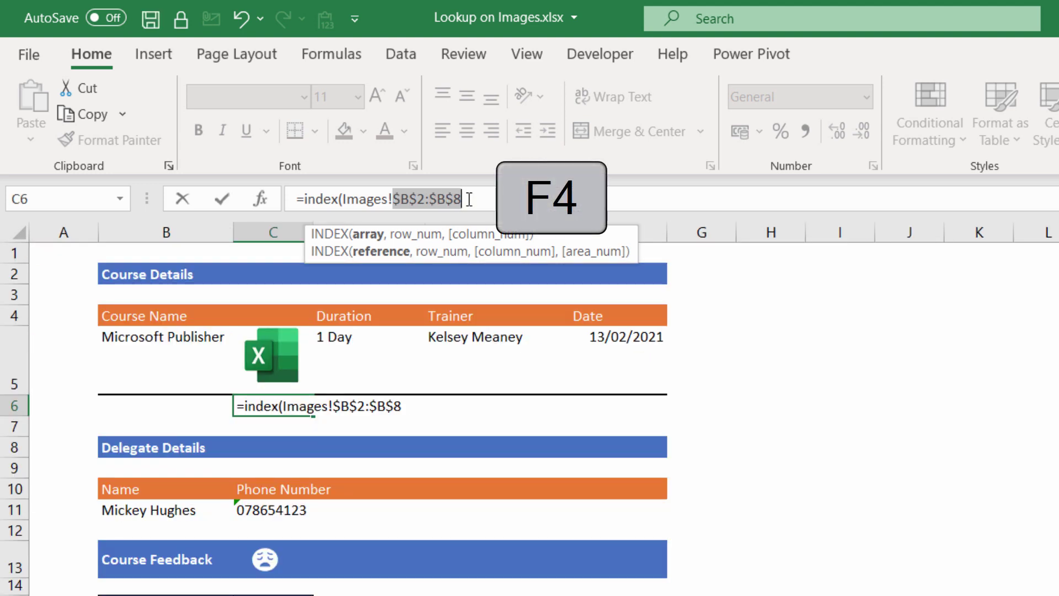
pyautogui.click(469, 199)
pyautogui.write(',')
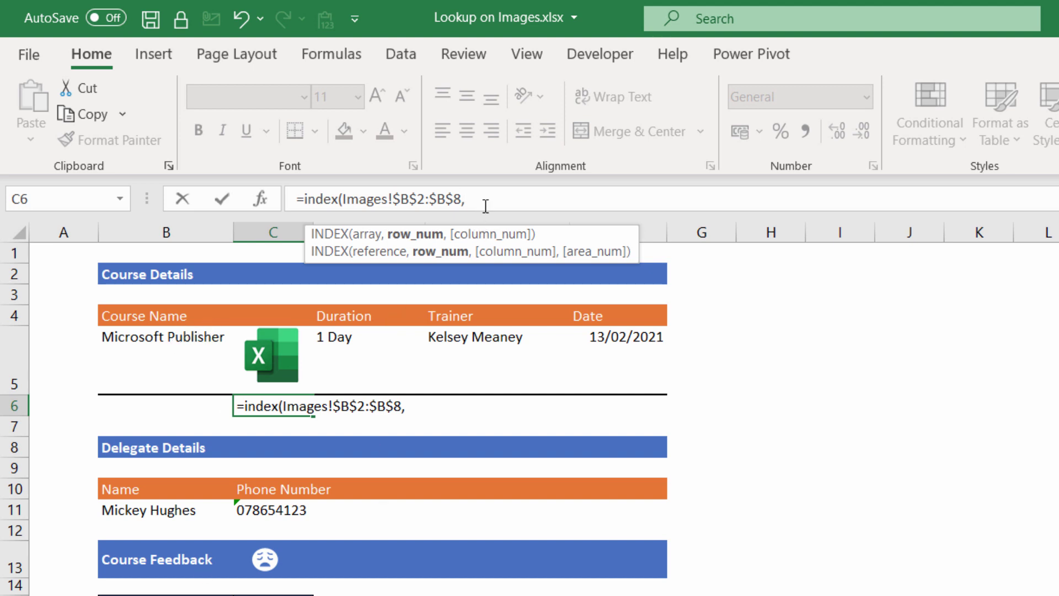
# Add MATCH(Completed!$B$5,Images!$A$2:$A$8,0) to finish the exact-match logo lookup
pyautogui.write('match(')
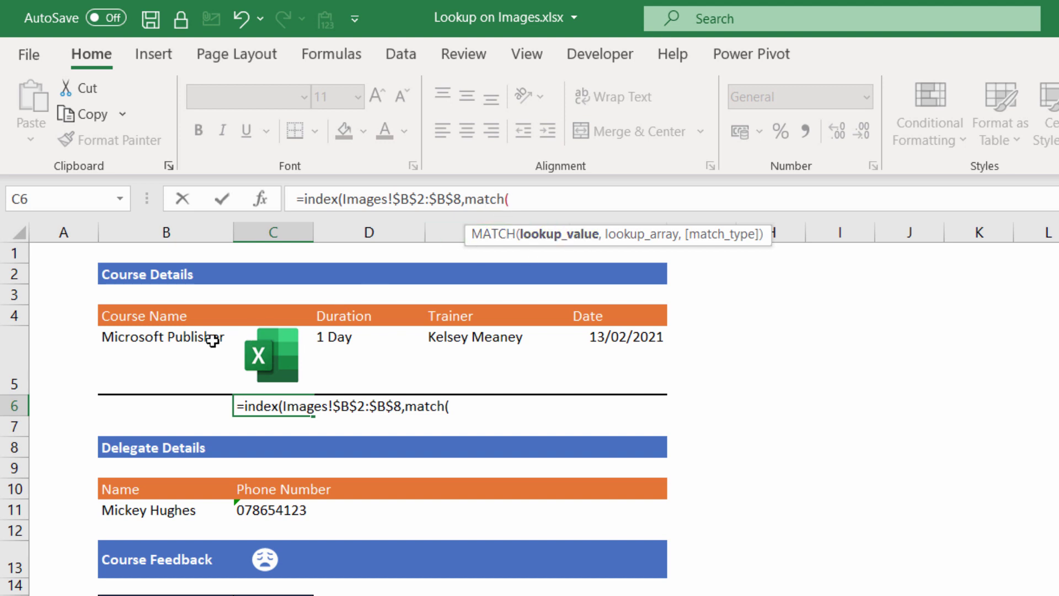
pyautogui.click(155, 337)
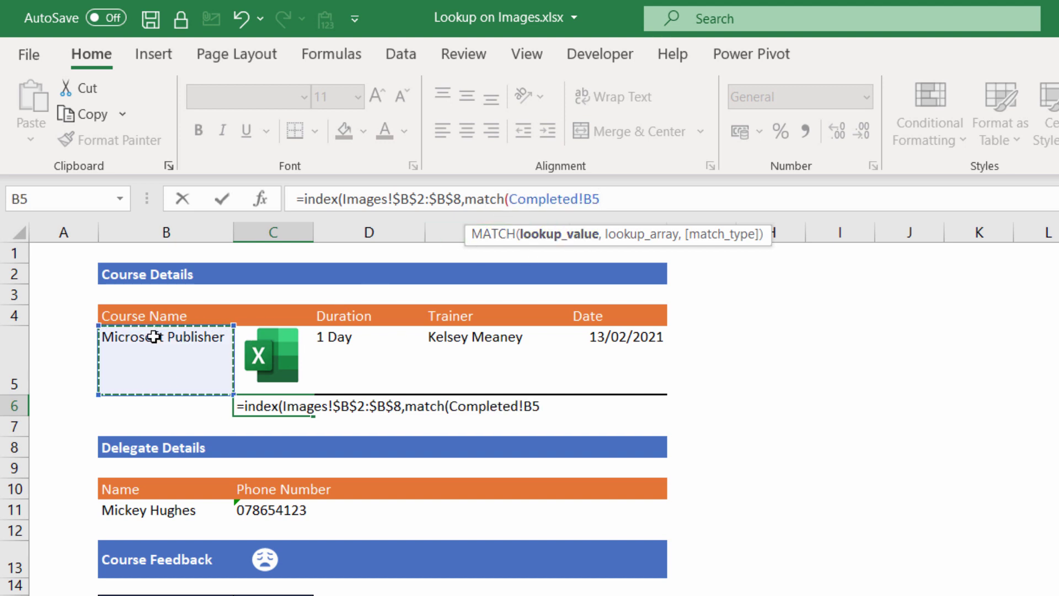
pyautogui.press('F4')
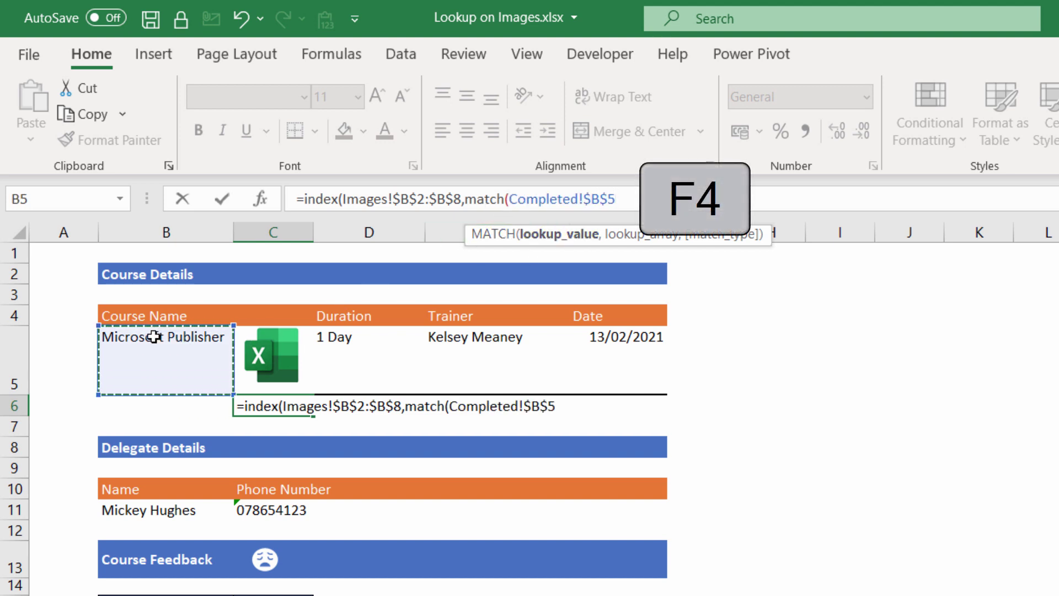
pyautogui.write(',')
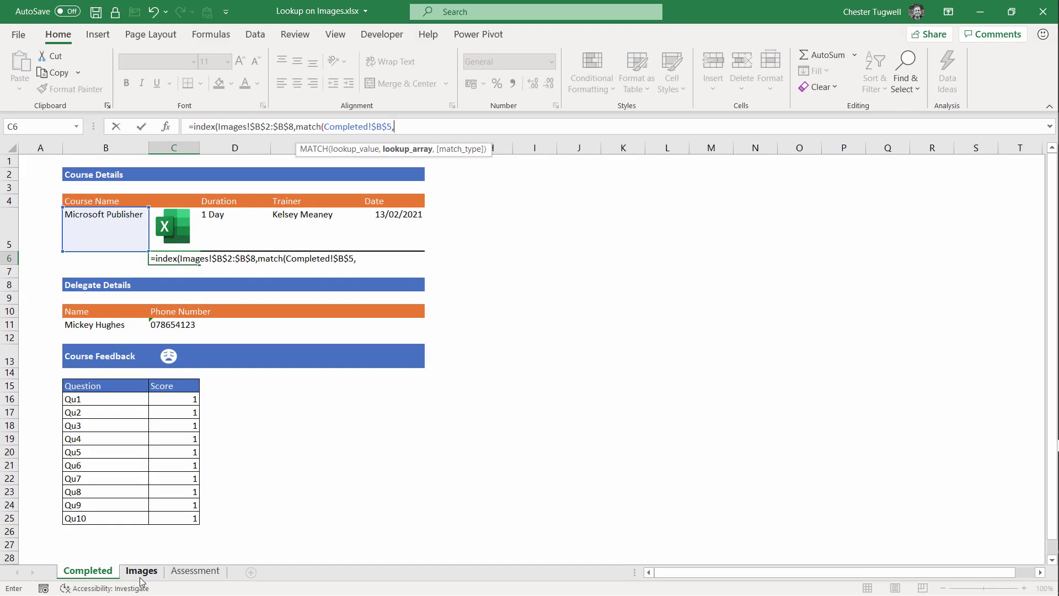
pyautogui.click(142, 571)
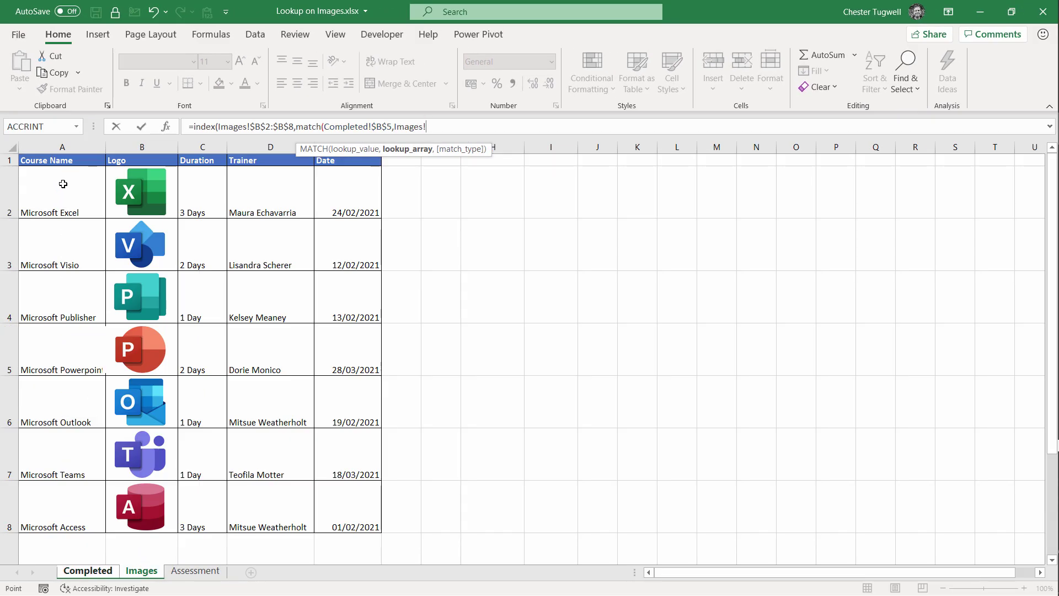
pyautogui.moveTo(63, 183); pyautogui.dragTo(56, 502)
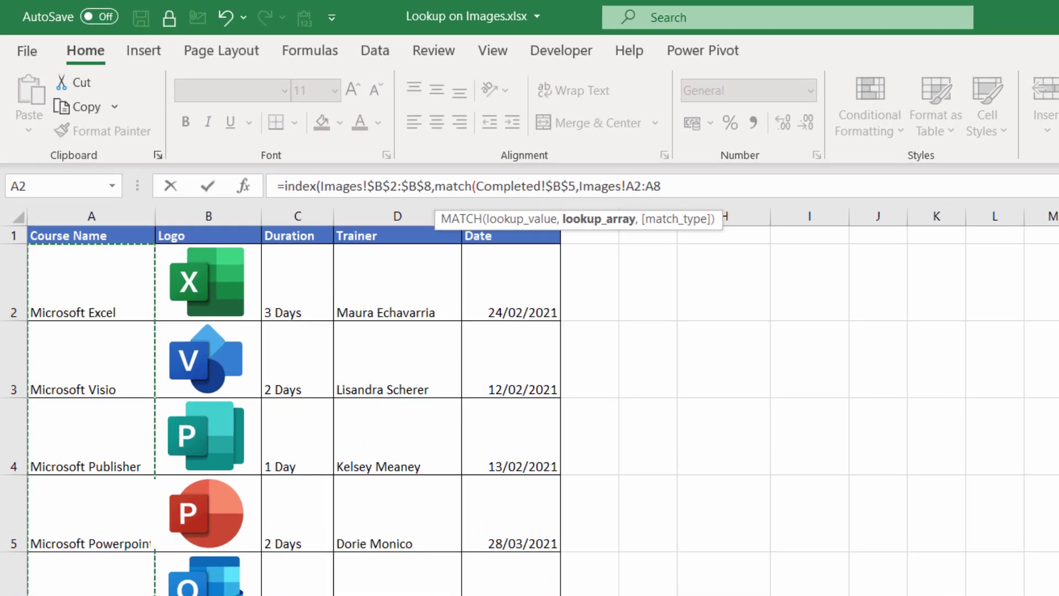
pyautogui.press('F4')
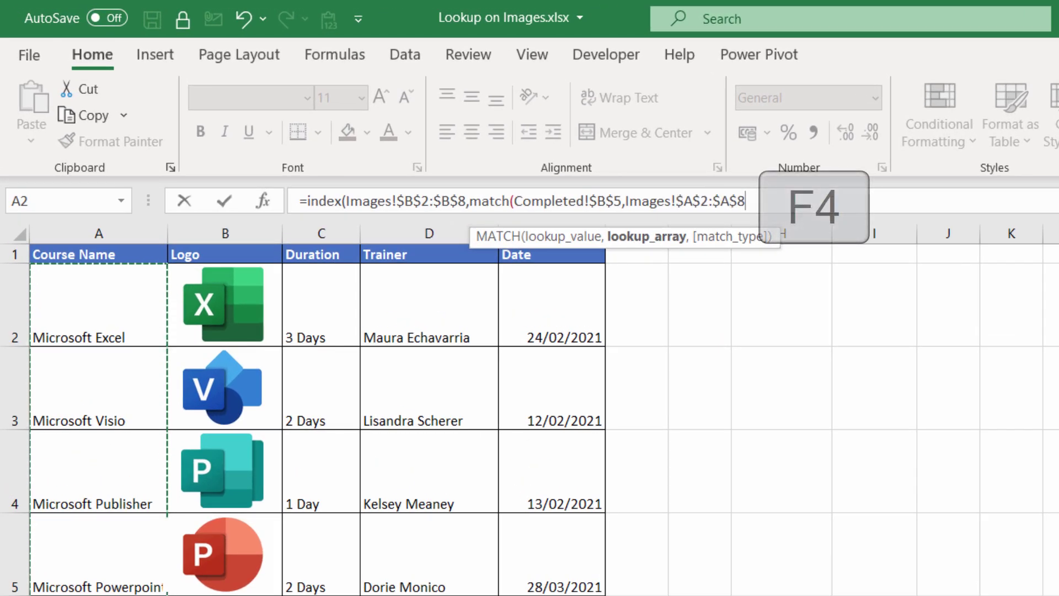
pyautogui.write(',')
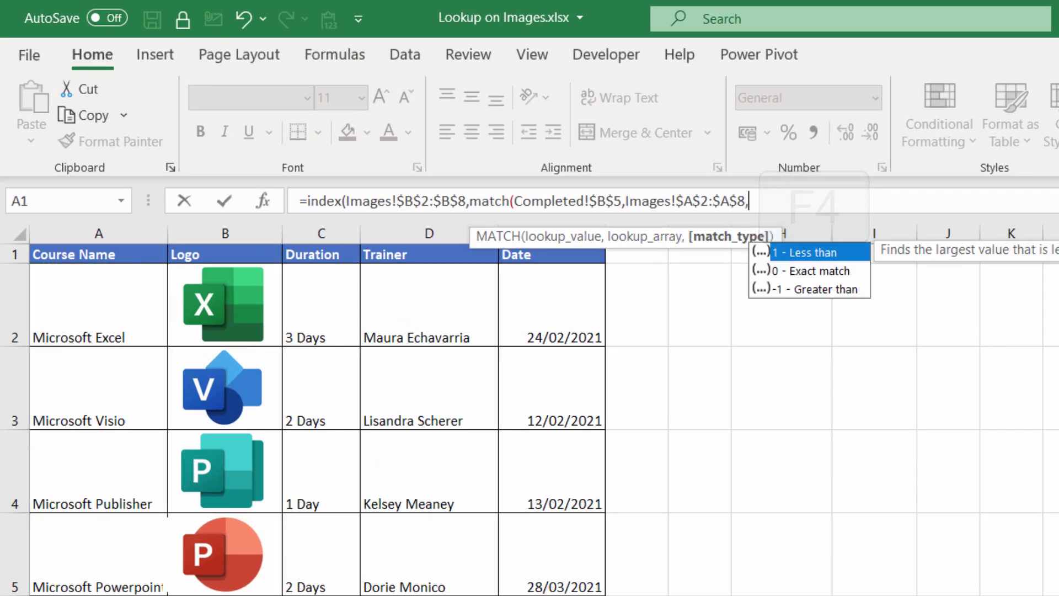
pyautogui.click(797, 275)
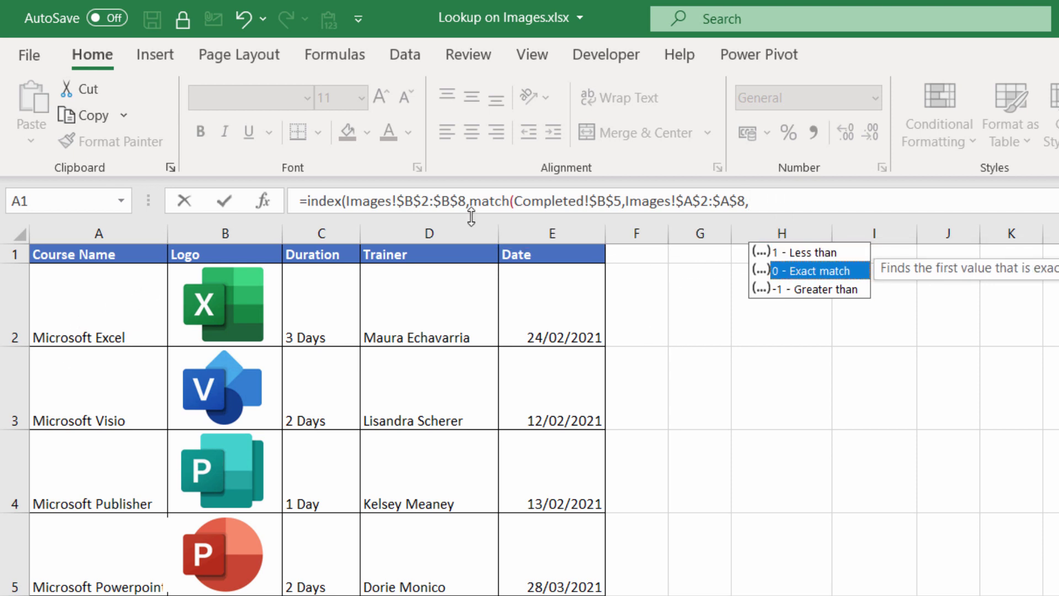
pyautogui.doubleClick(797, 271)
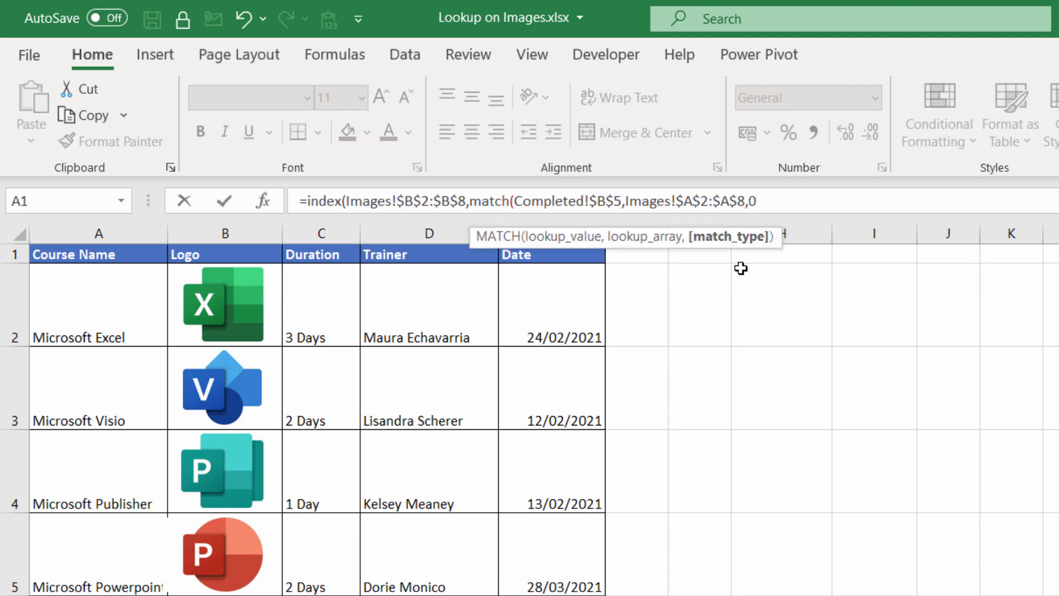
pyautogui.write(')')
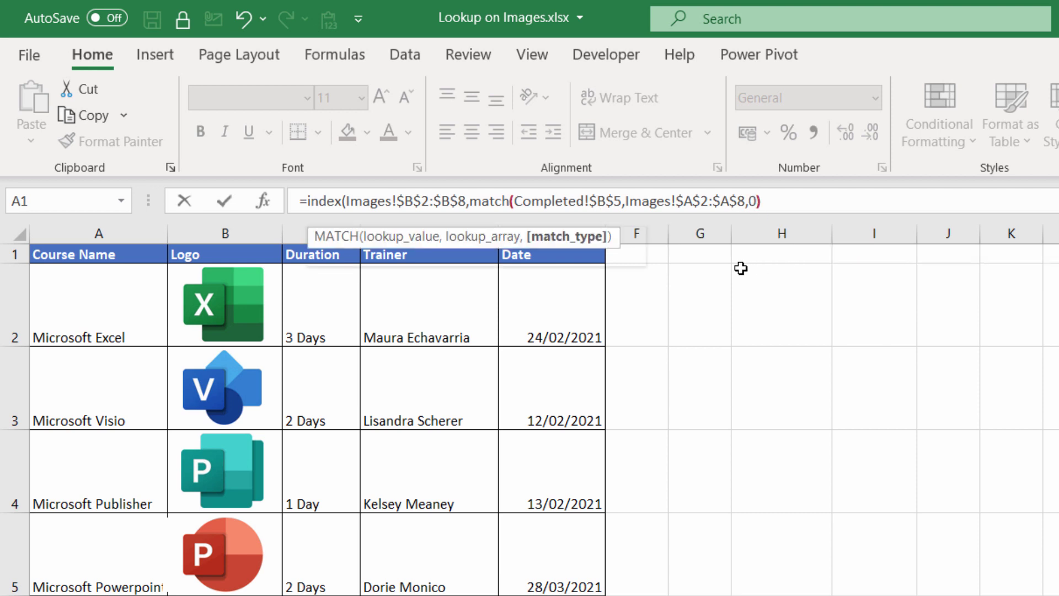
pyautogui.write(')')
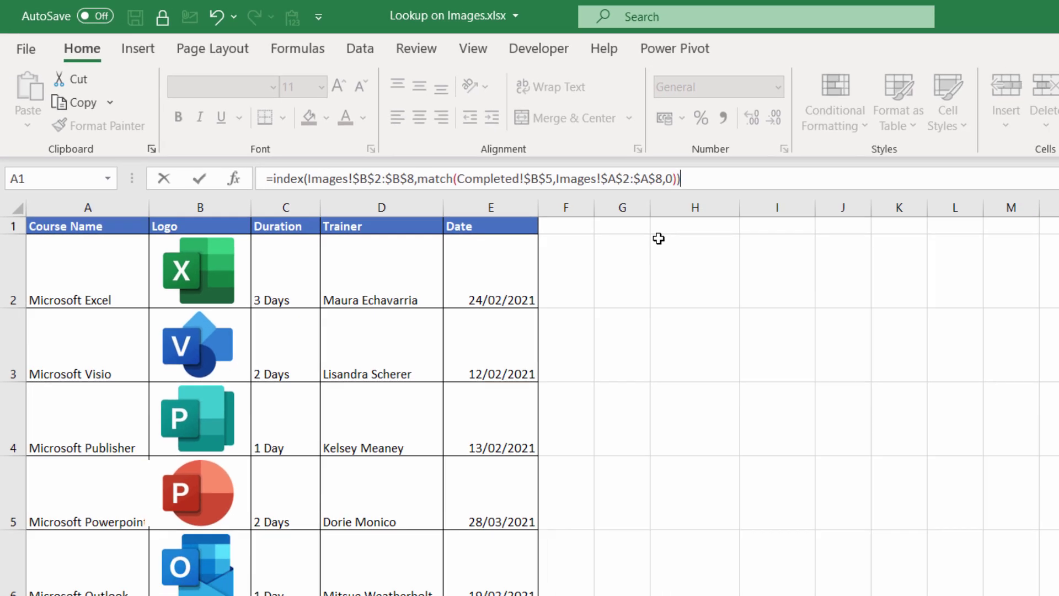
# Commit the C6 formula and enter 5 in Images cell B4
pyautogui.press('Return')
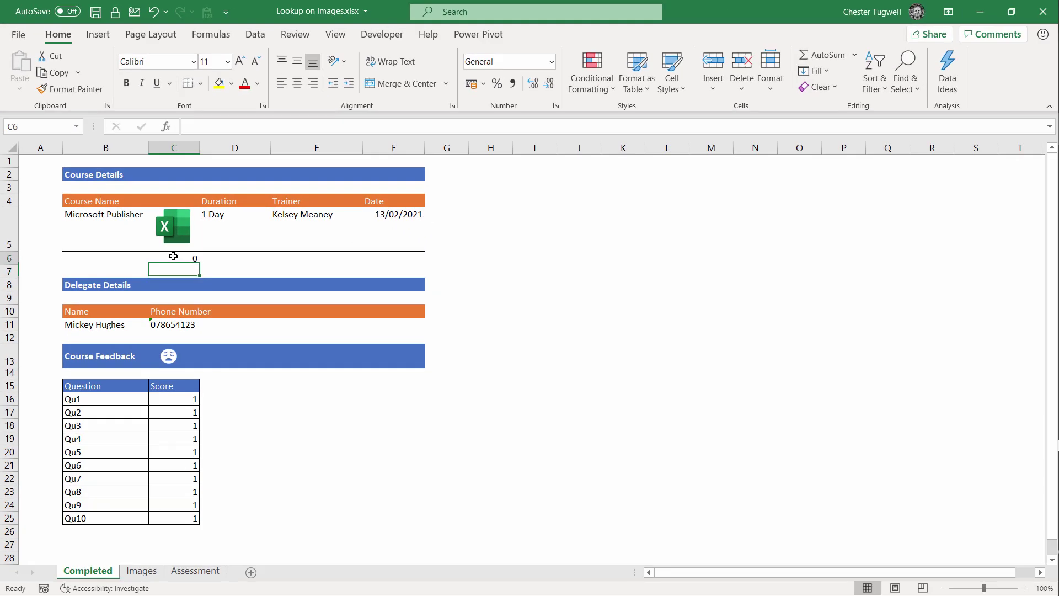
pyautogui.click(177, 257)
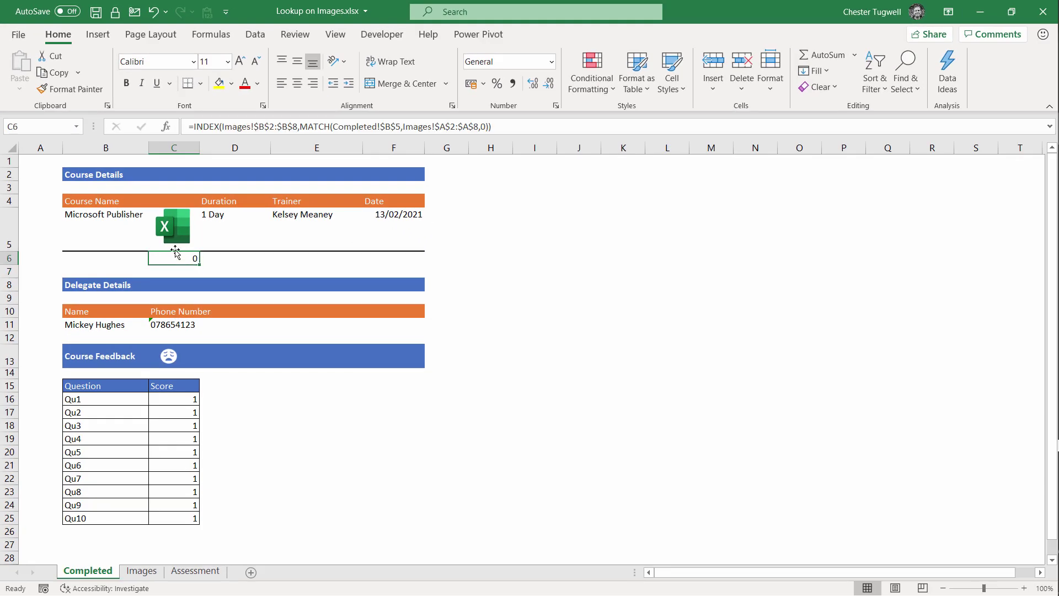
pyautogui.hotkey('ctrl', 'pagedown')
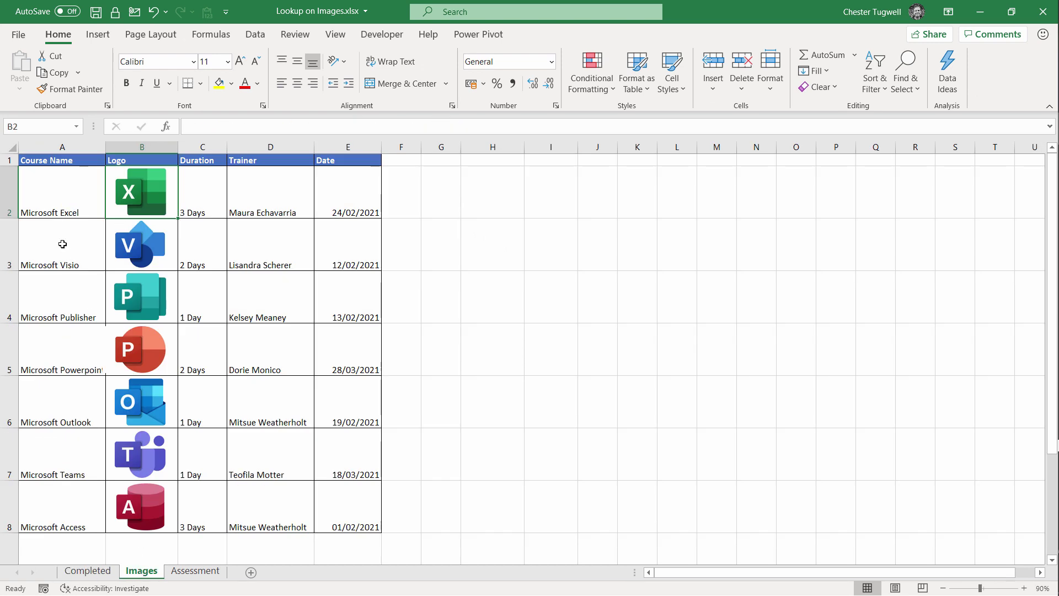
pyautogui.click(174, 305)
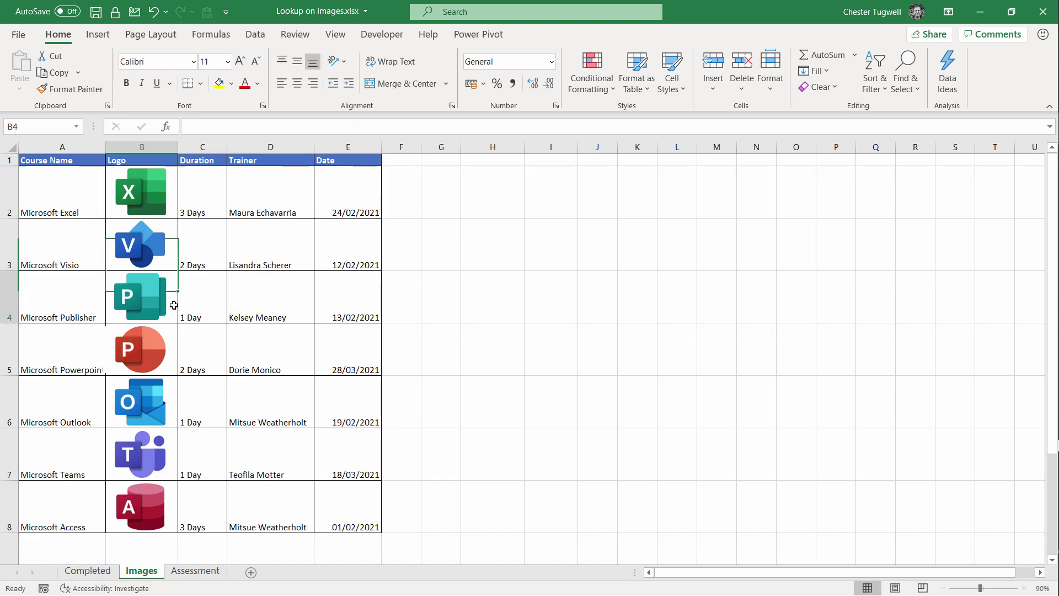
pyautogui.write('5')
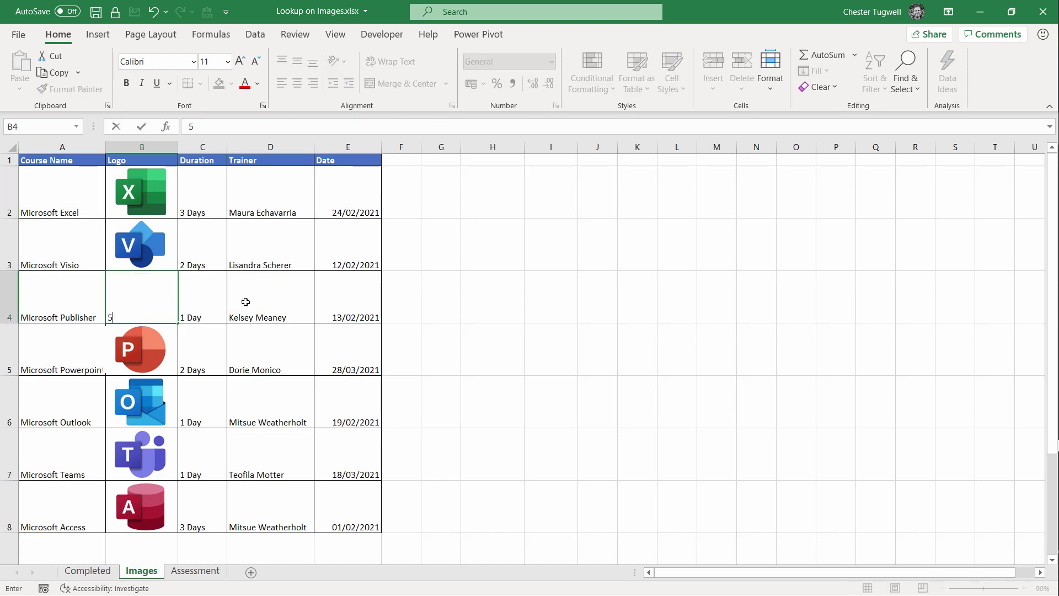
pyautogui.click(472, 280)
# Check C6's result on Completed, revisit B4 on Images, then return to Completed
pyautogui.click(90, 571)
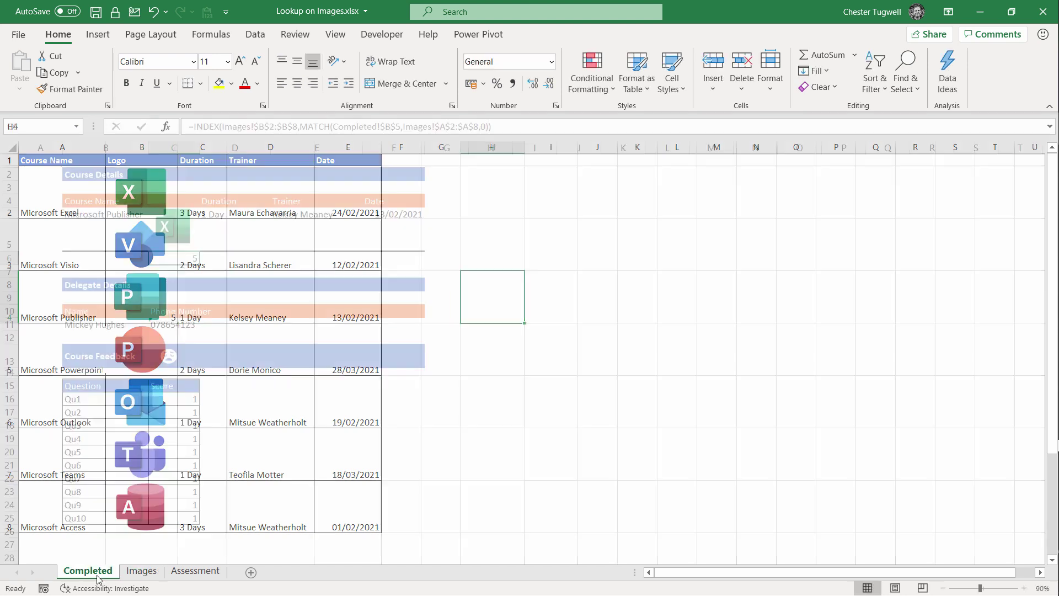
pyautogui.click(141, 571)
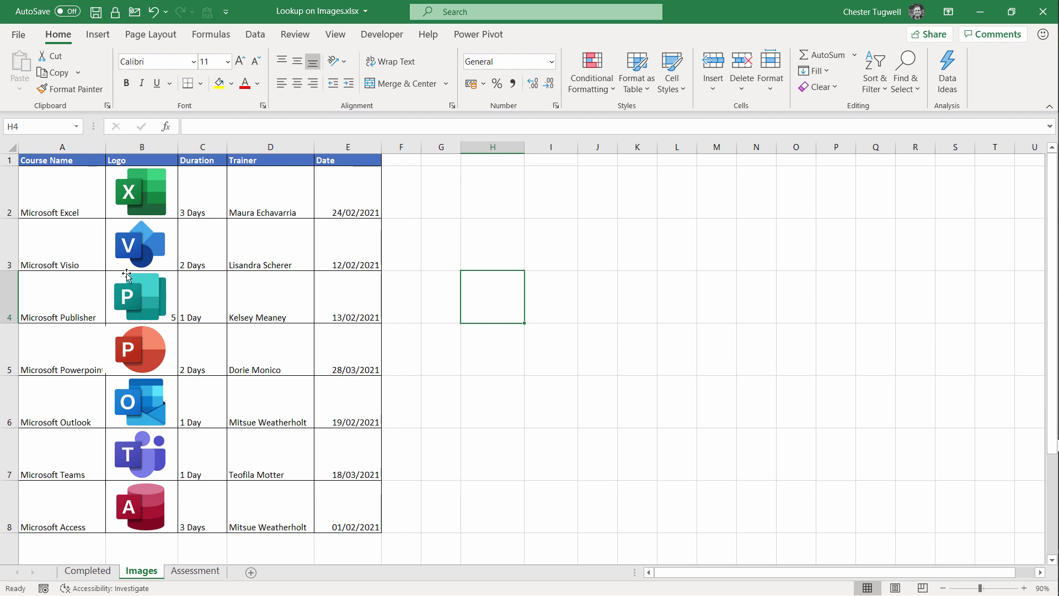
pyautogui.click(108, 289)
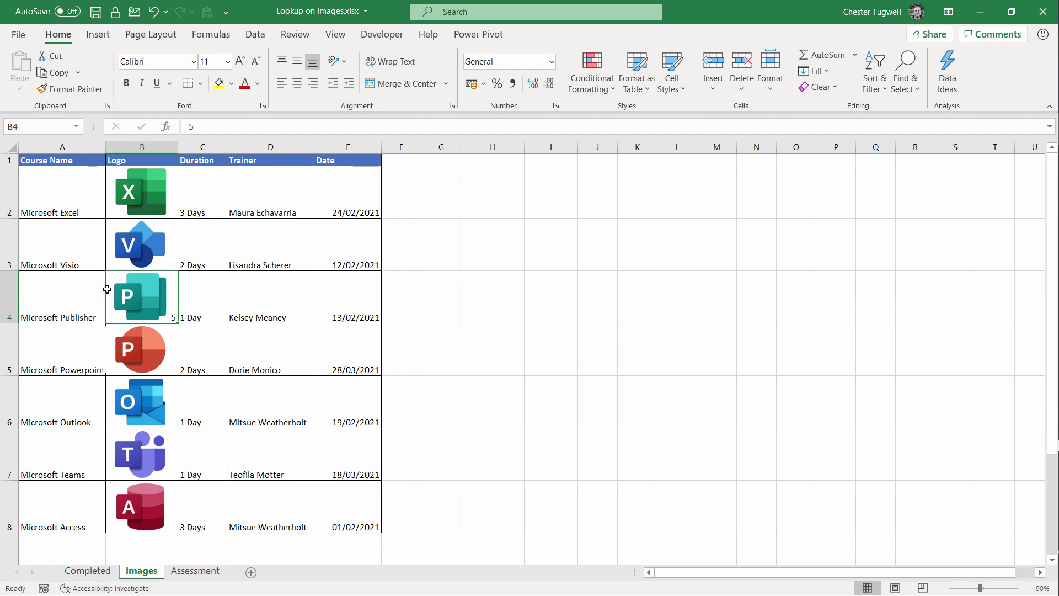
pyautogui.click(88, 572)
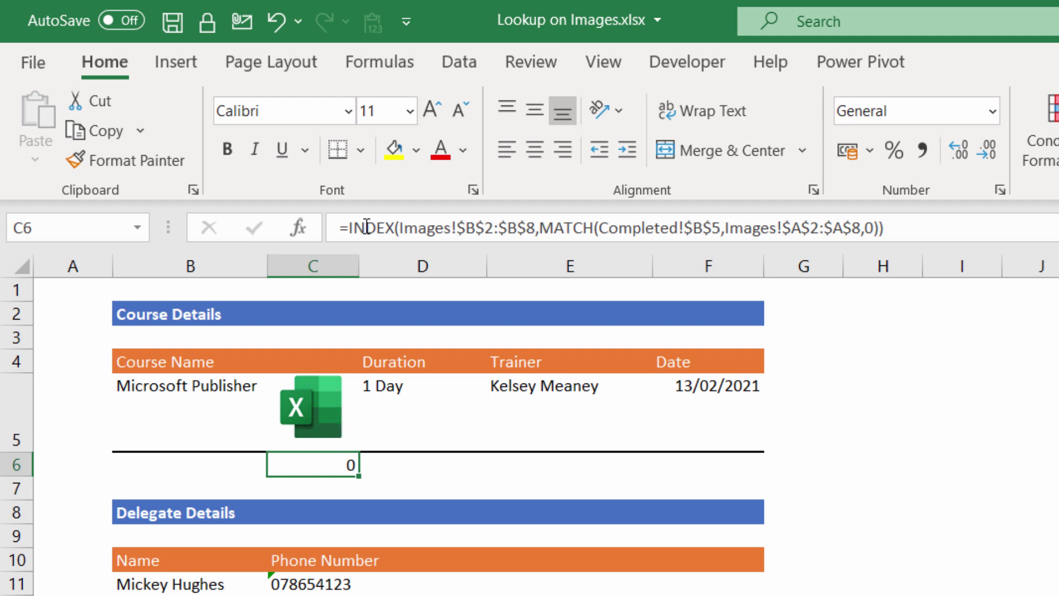
# Compare the logo picture's =Images!$B$2 link with C6's lookup formula
pyautogui.click(326, 426)
pyautogui.moveTo(454, 226); pyautogui.dragTo(350, 228)
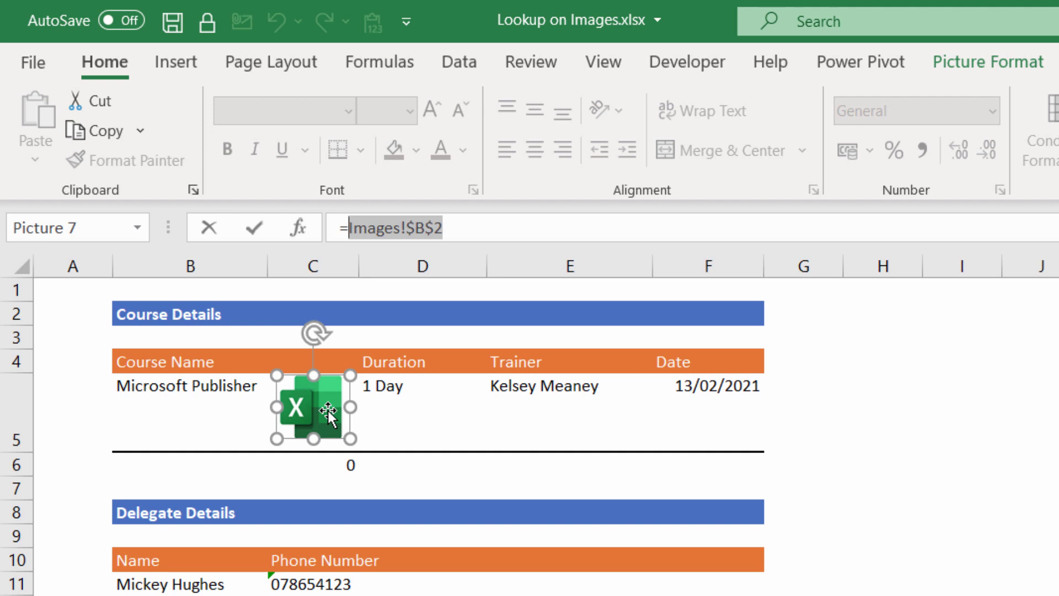
pyautogui.click(352, 466)
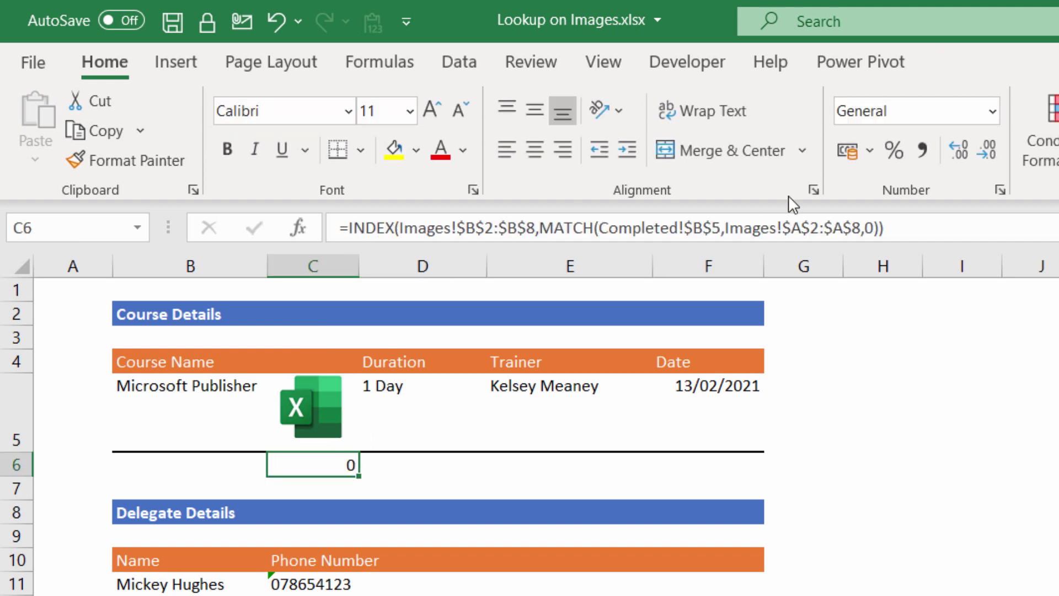
pyautogui.press('Return')
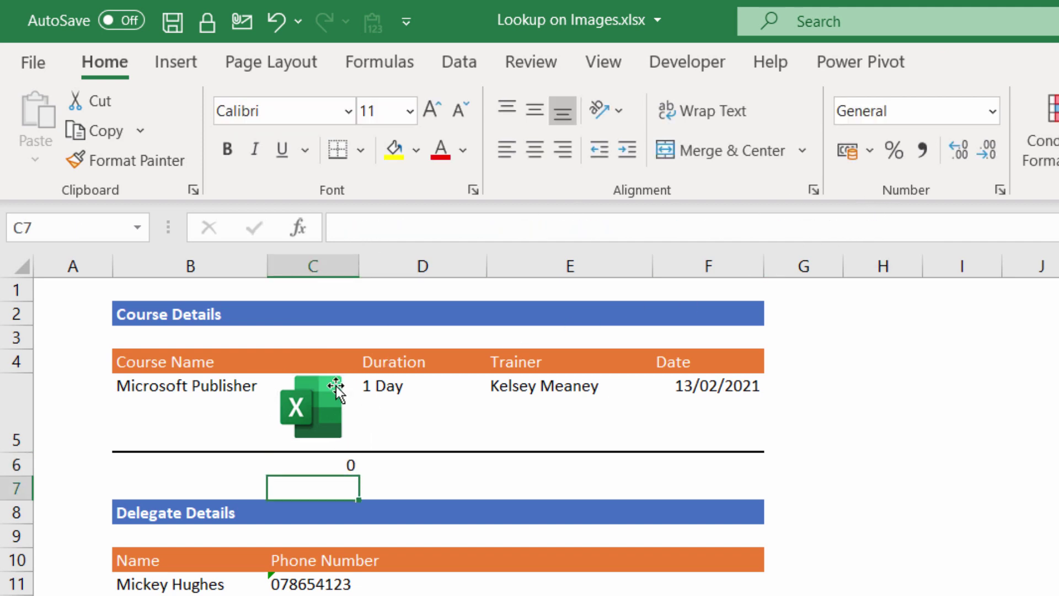
pyautogui.click(333, 393)
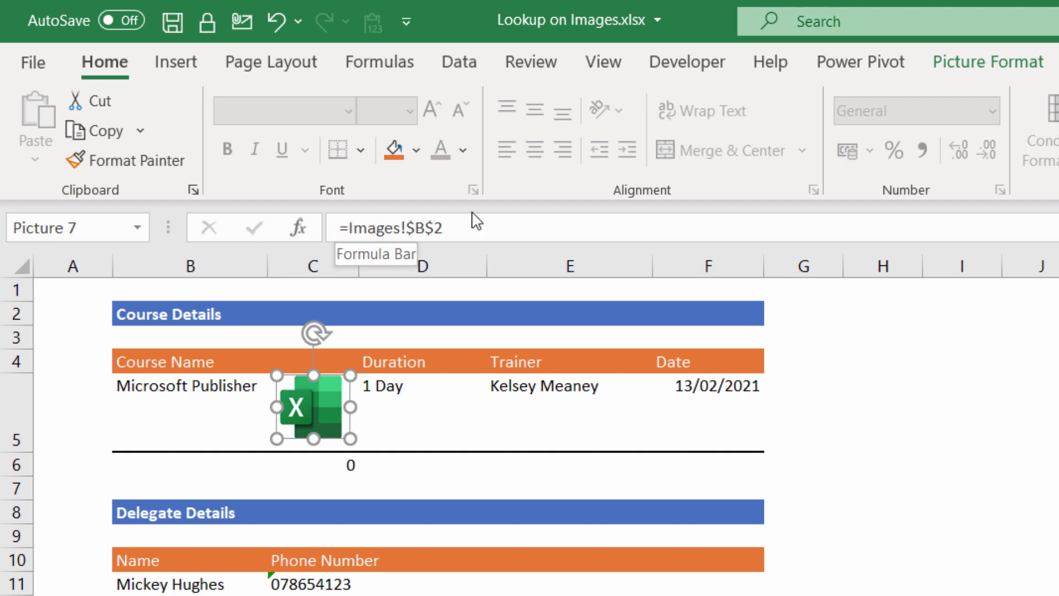
# Copy the full INDEX/MATCH formula text from C6's formula bar
pyautogui.click(331, 460)
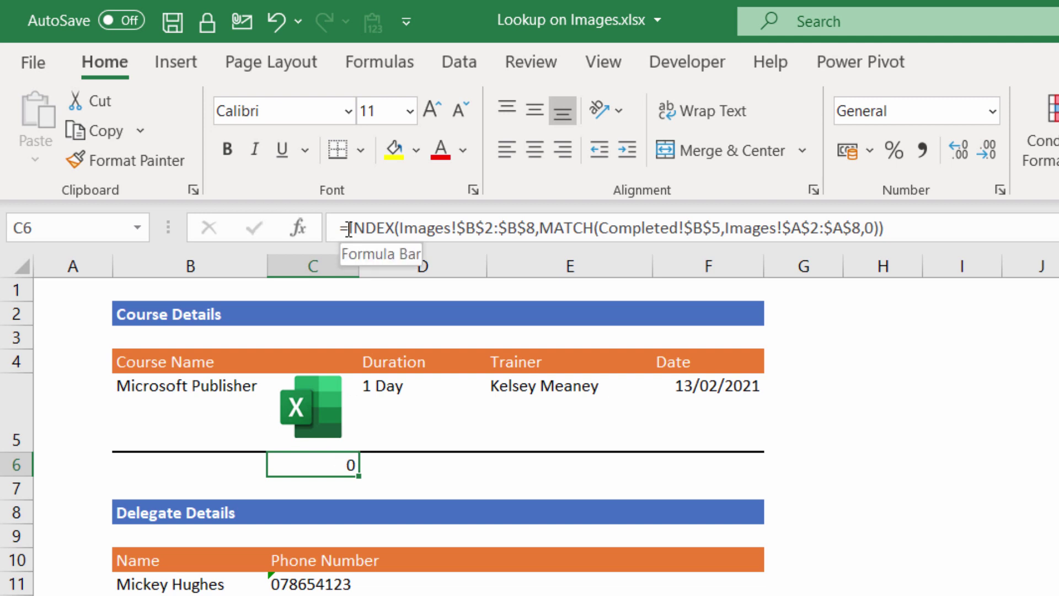
pyautogui.moveTo(346, 228); pyautogui.dragTo(969, 203)
pyautogui.hotkey('ctrl', 'c')
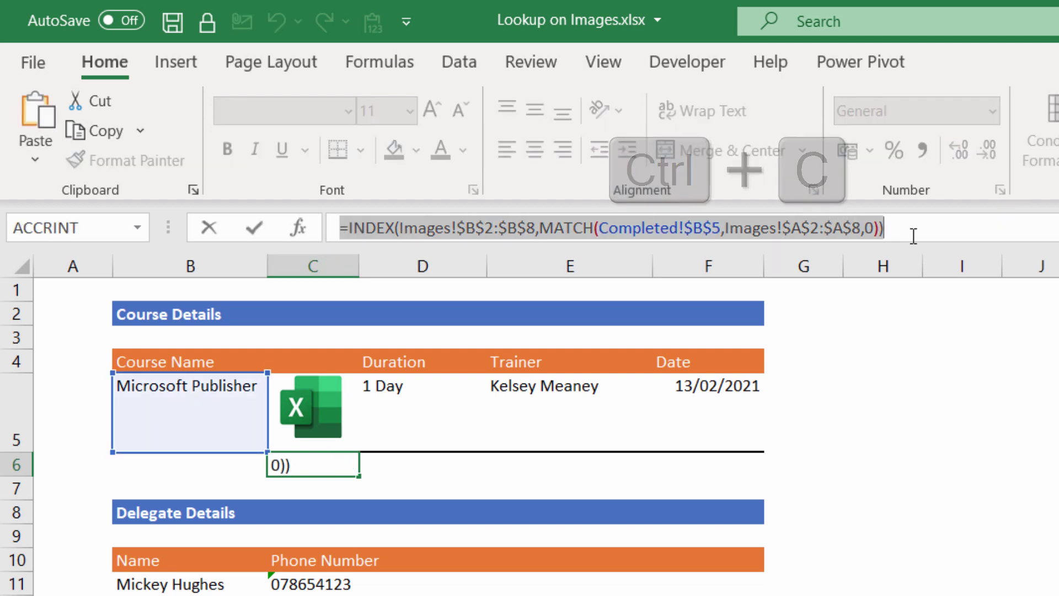
# In Name Manager, create the name Logo referring to the pasted INDEX/MATCH formula
pyautogui.press('Return')
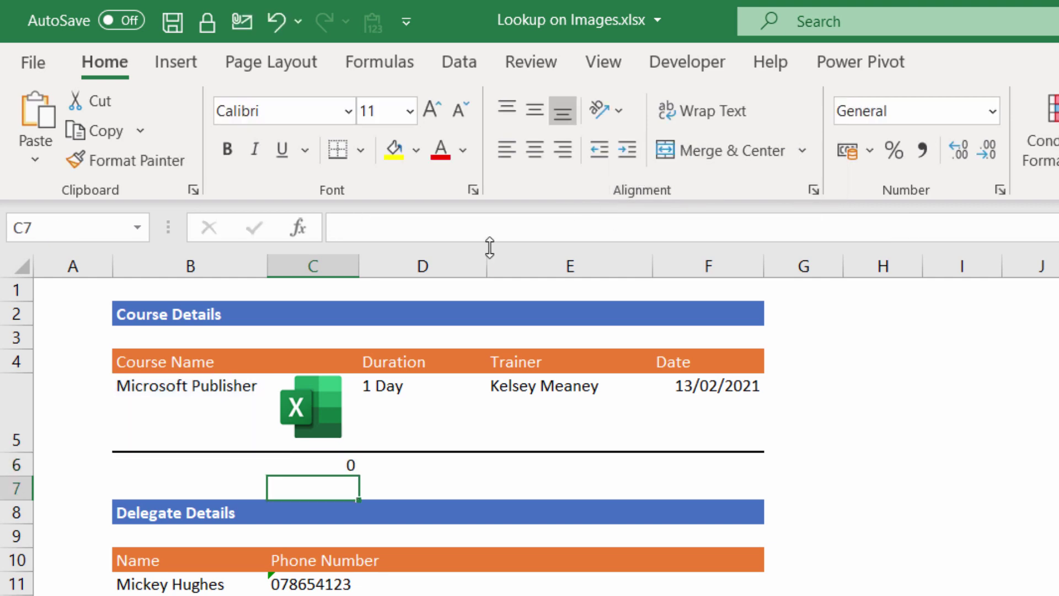
pyautogui.click(378, 65)
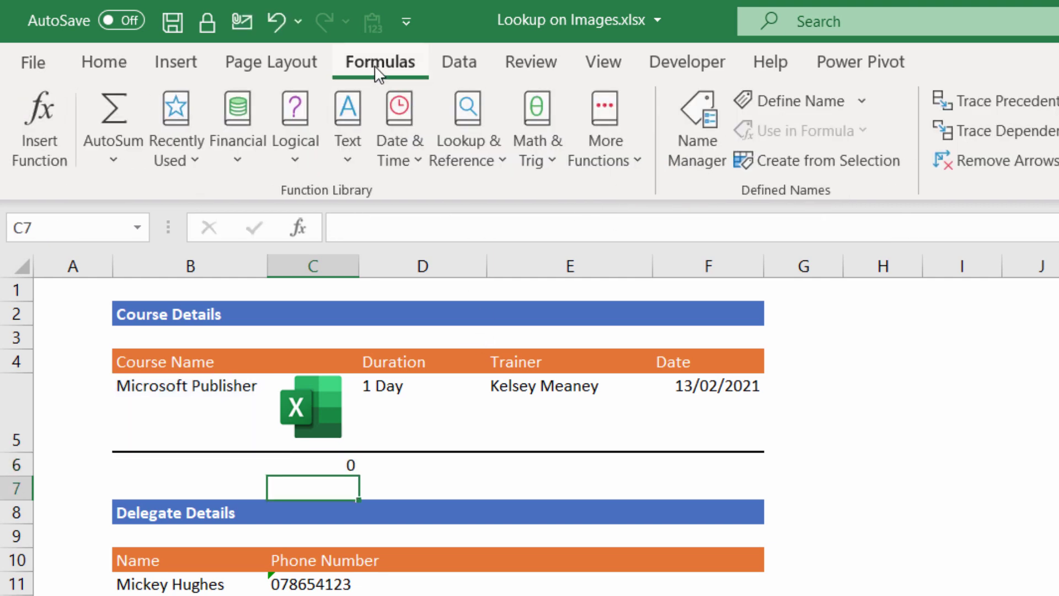
pyautogui.click(716, 136)
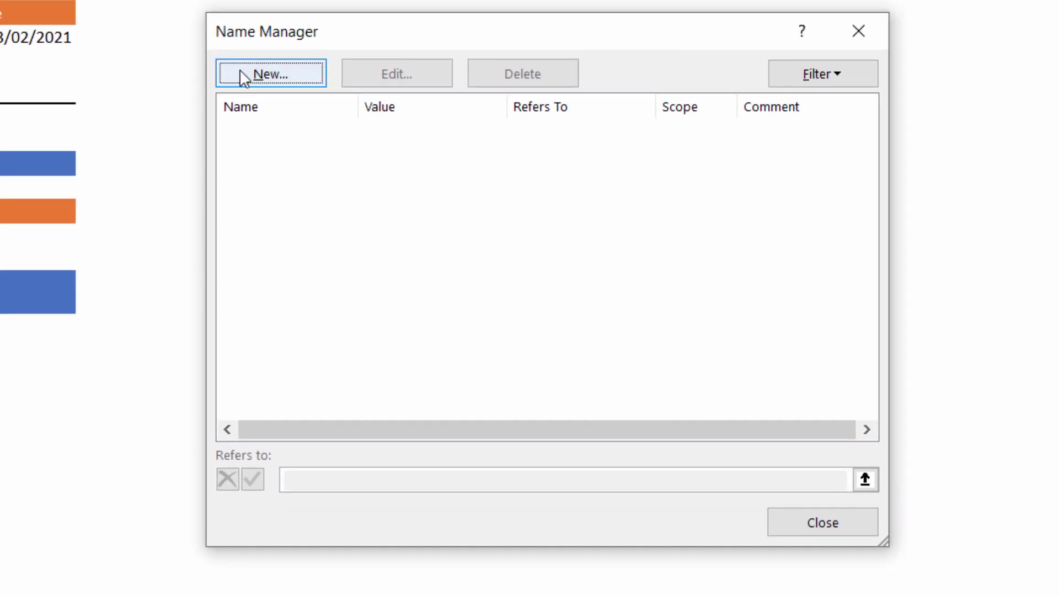
pyautogui.click(707, 294)
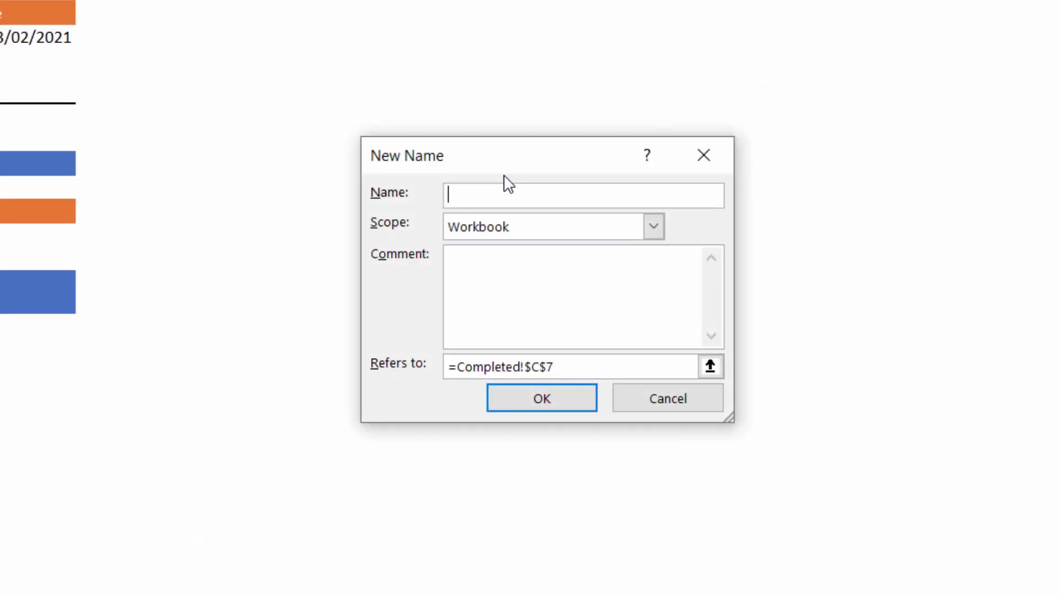
pyautogui.write('Logo')
pyautogui.moveTo(559, 366); pyautogui.dragTo(423, 359)
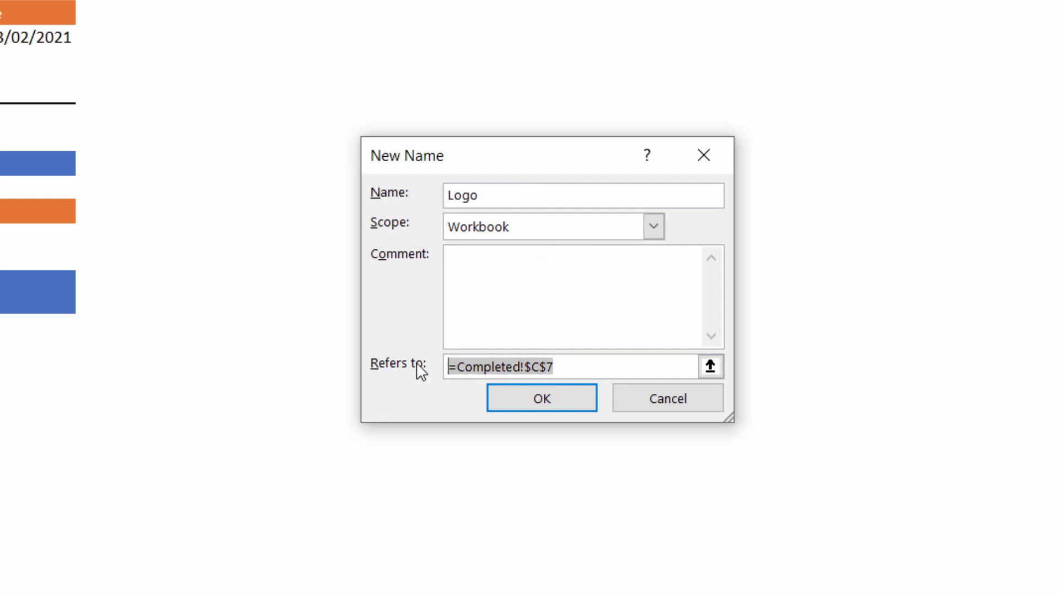
pyautogui.hotkey('ctrl', 'v')
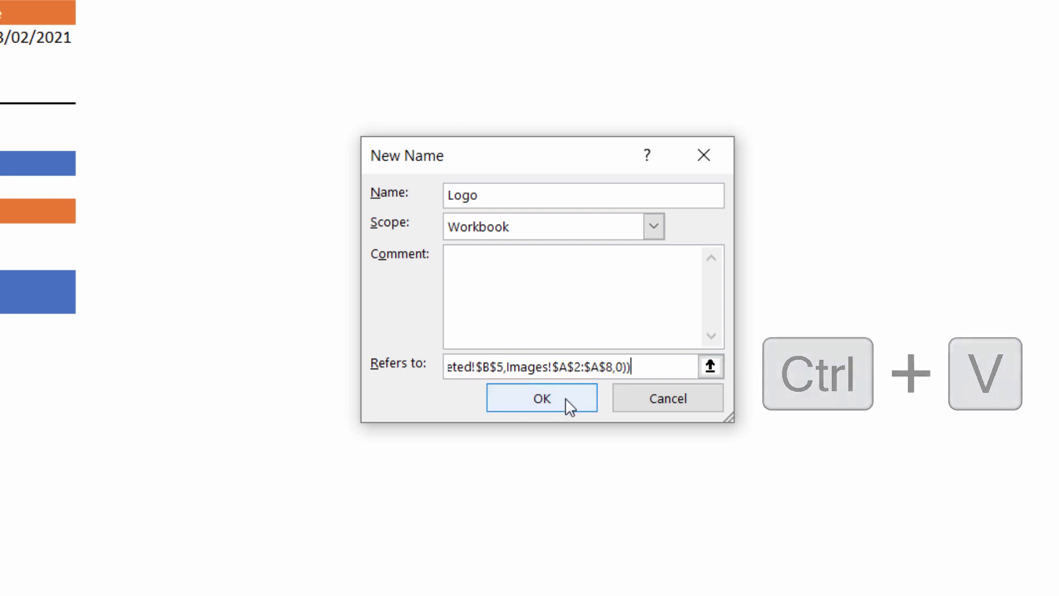
pyautogui.click(569, 406)
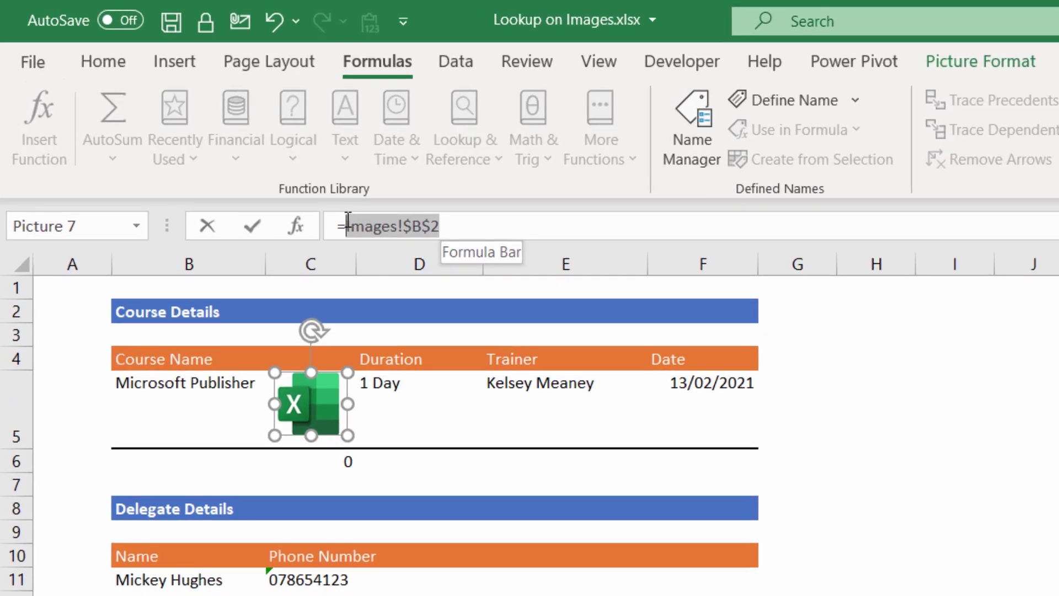
# Replace the logo picture's link formula with =Logo
pyautogui.doubleClick(234, 134)
pyautogui.write('lo')
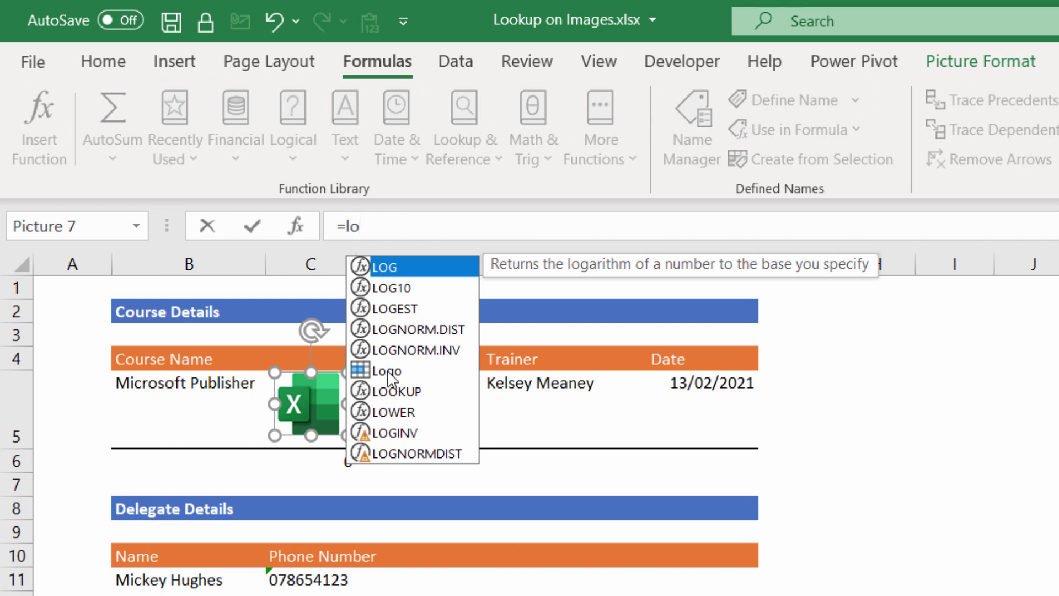
pyautogui.doubleClick(385, 371)
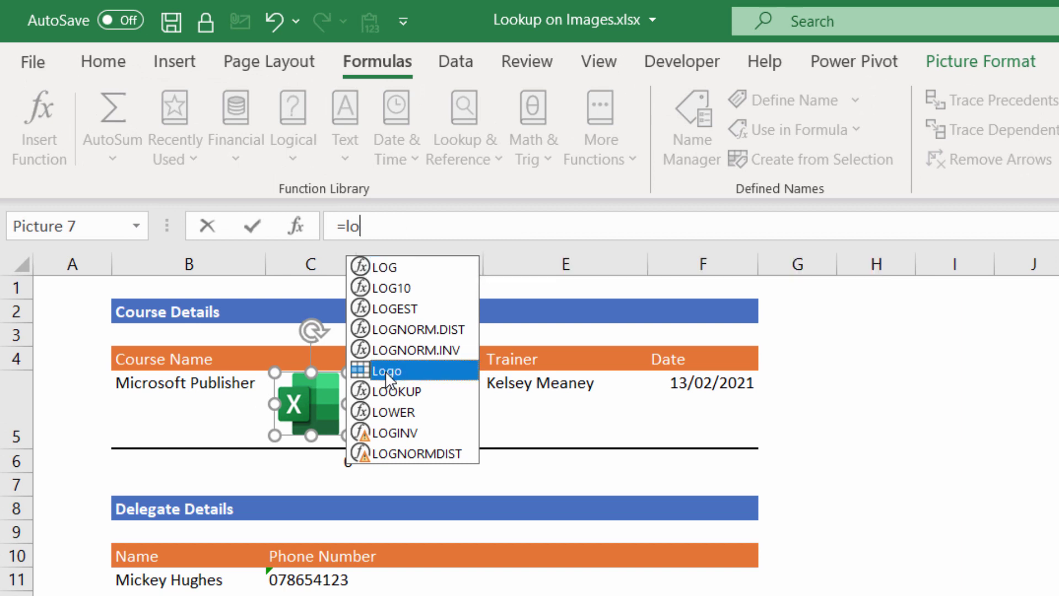
pyautogui.press('Return')
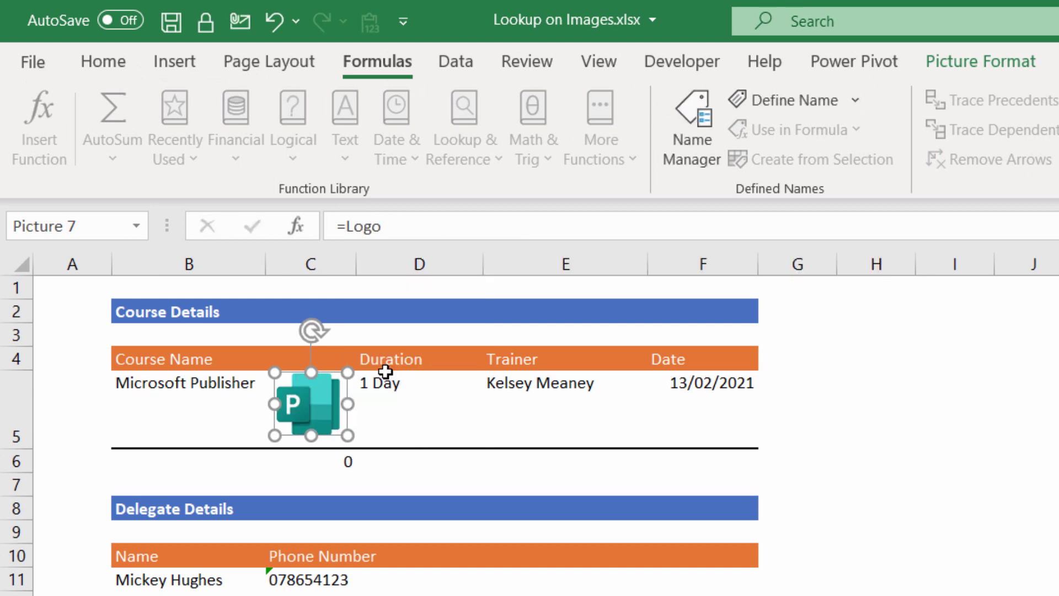
# Test the logo by choosing Microsoft Powerpoint, Access, then Visio in B5
pyautogui.click(254, 419)
pyautogui.click(276, 437)
pyautogui.click(154, 490)
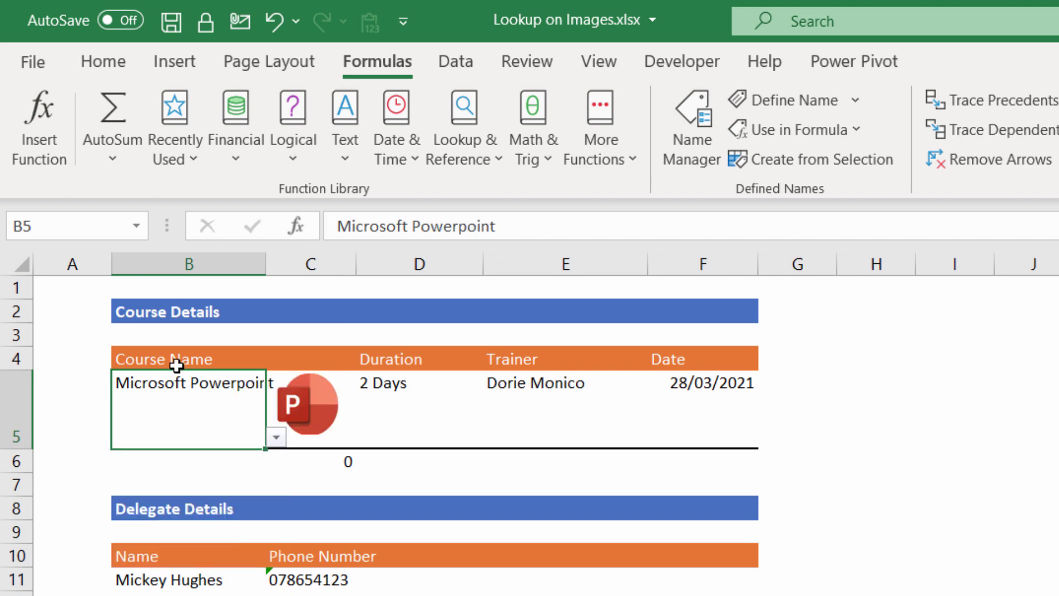
pyautogui.click(276, 437)
pyautogui.click(164, 554)
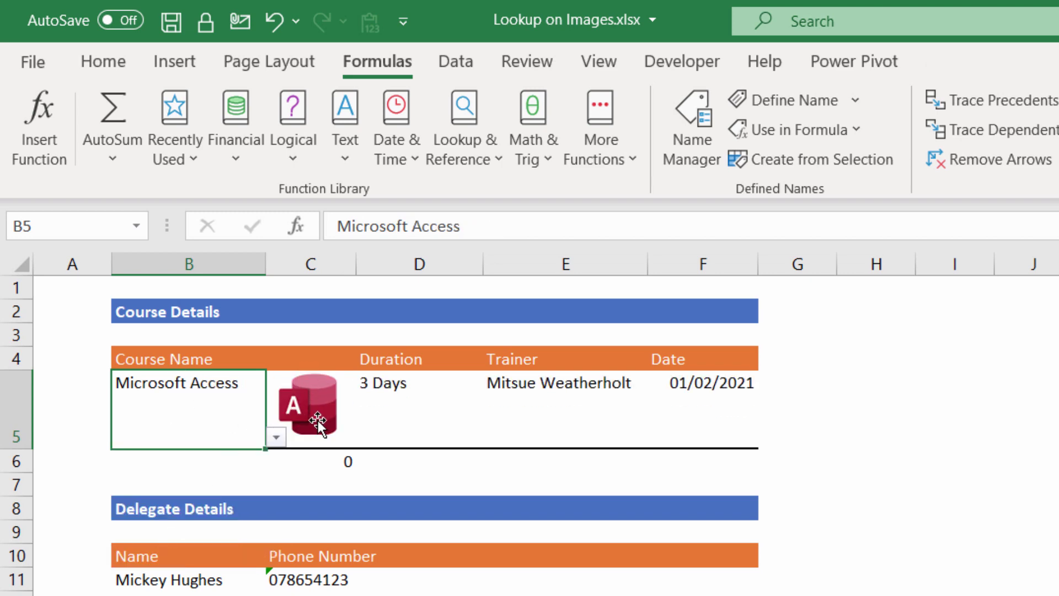
pyautogui.click(276, 437)
pyautogui.click(165, 475)
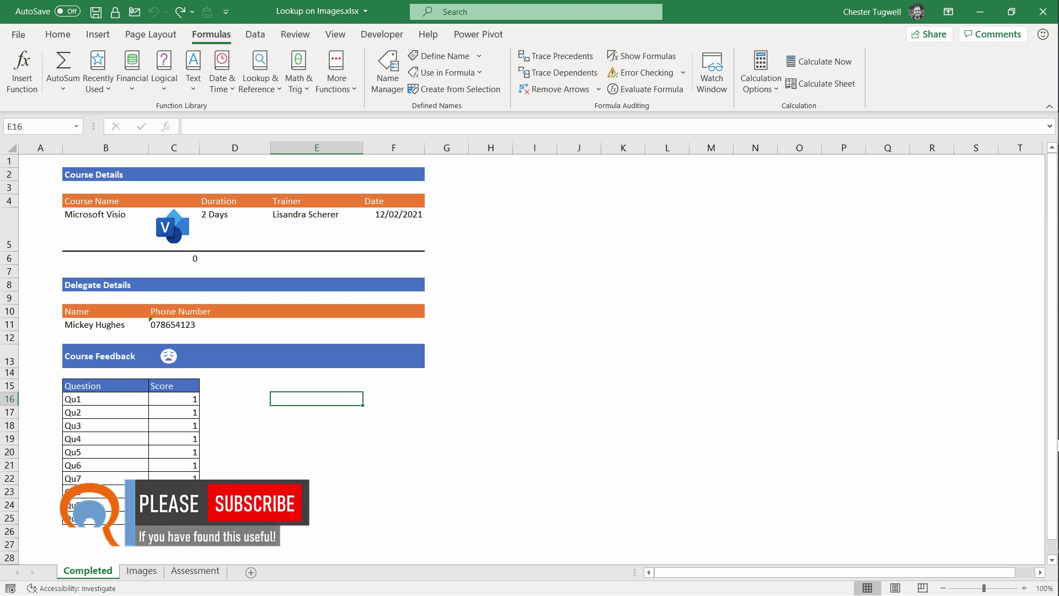
# Delete the old Course Feedback emoji picture and copy the sad-face icon from Assessment!B2
pyautogui.click(169, 355)
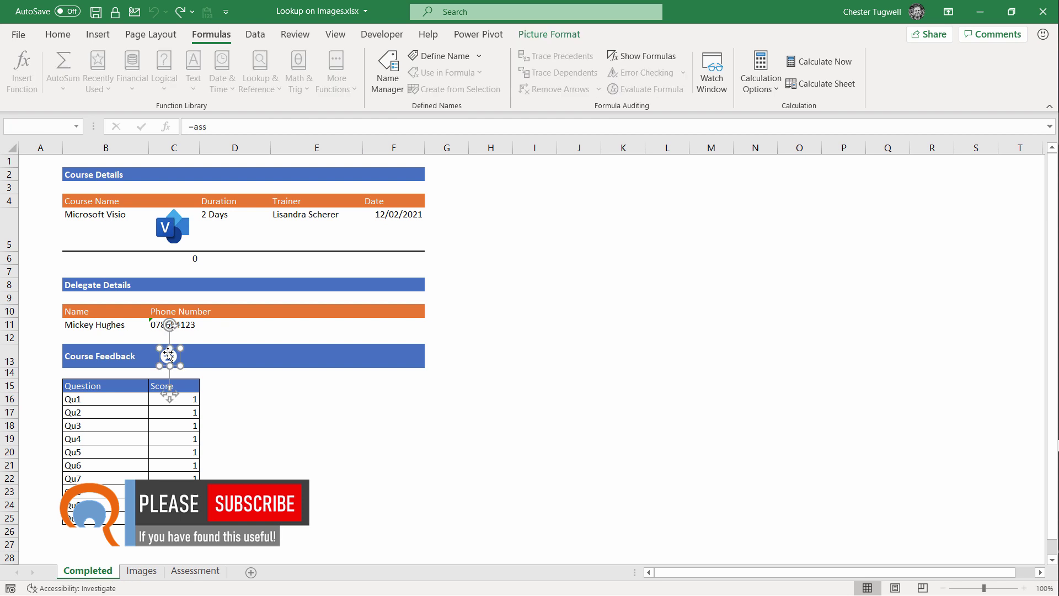
pyautogui.press('Delete')
pyautogui.click(196, 570)
pyautogui.click(398, 299)
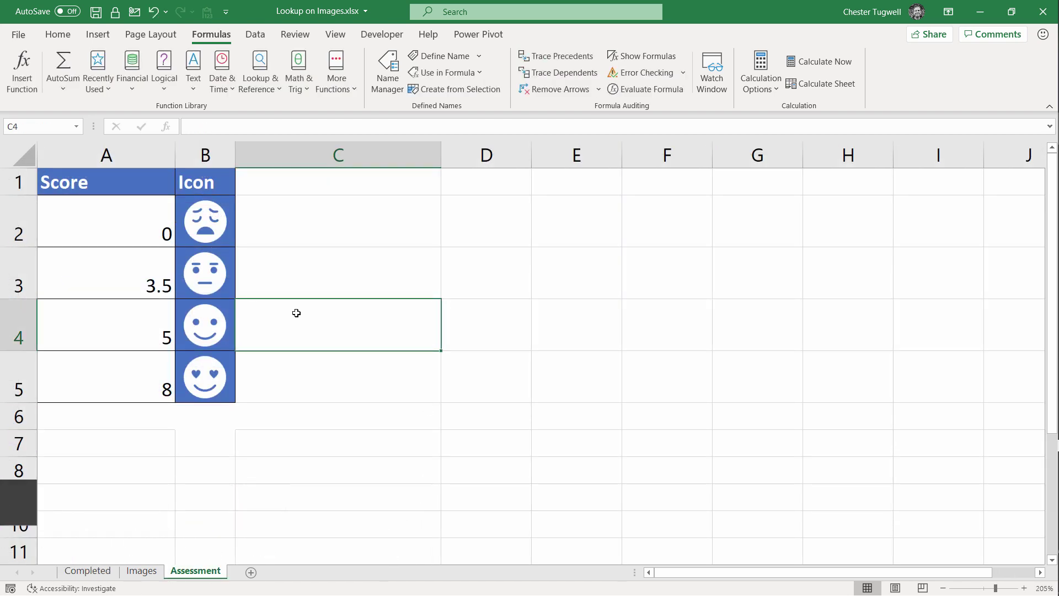
pyautogui.click(139, 224)
pyautogui.press('Right')
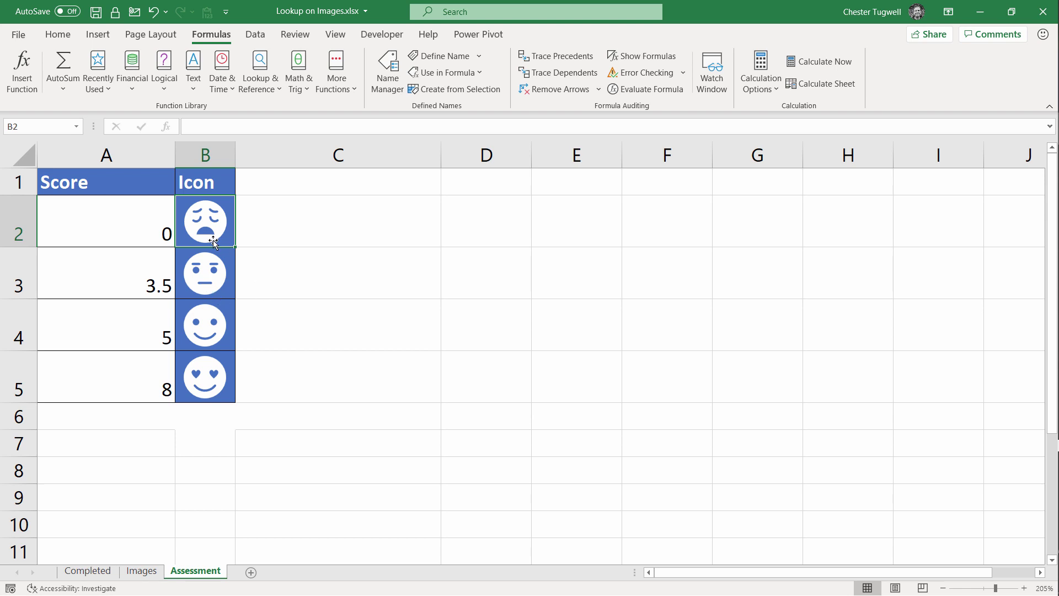
pyautogui.hotkey('ctrl', 'c')
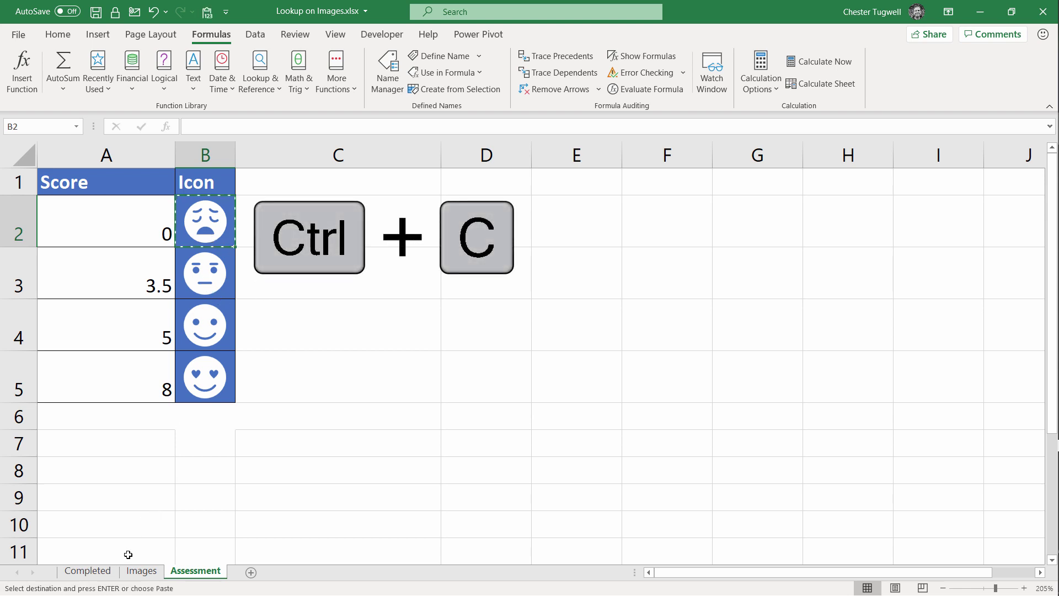
pyautogui.click(89, 571)
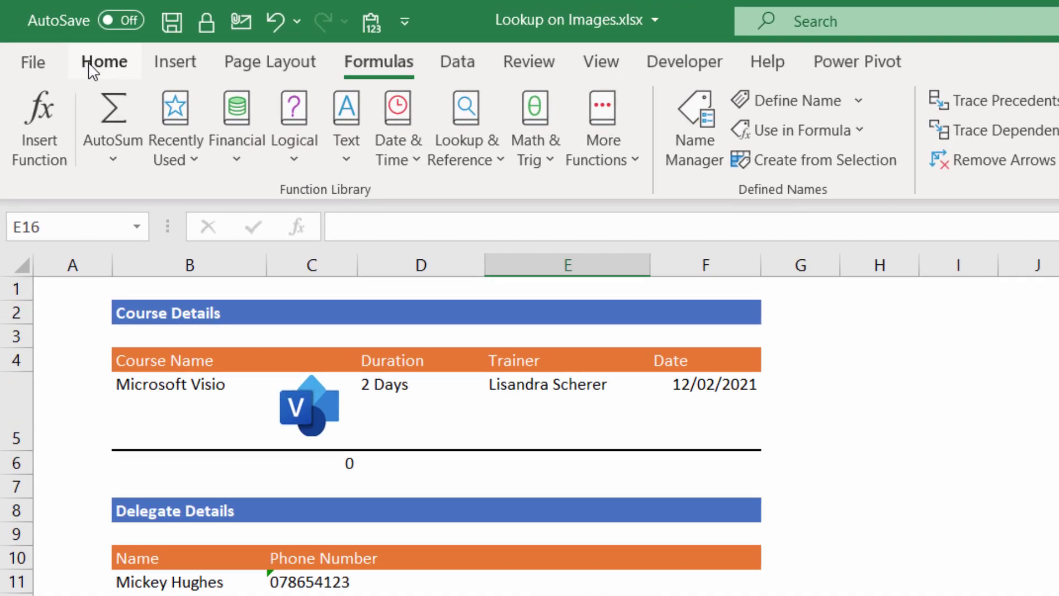
# Paste the sad-face icon as a linked picture, crop its right edge, and position it in the Course Feedback bar
pyautogui.click(57, 34)
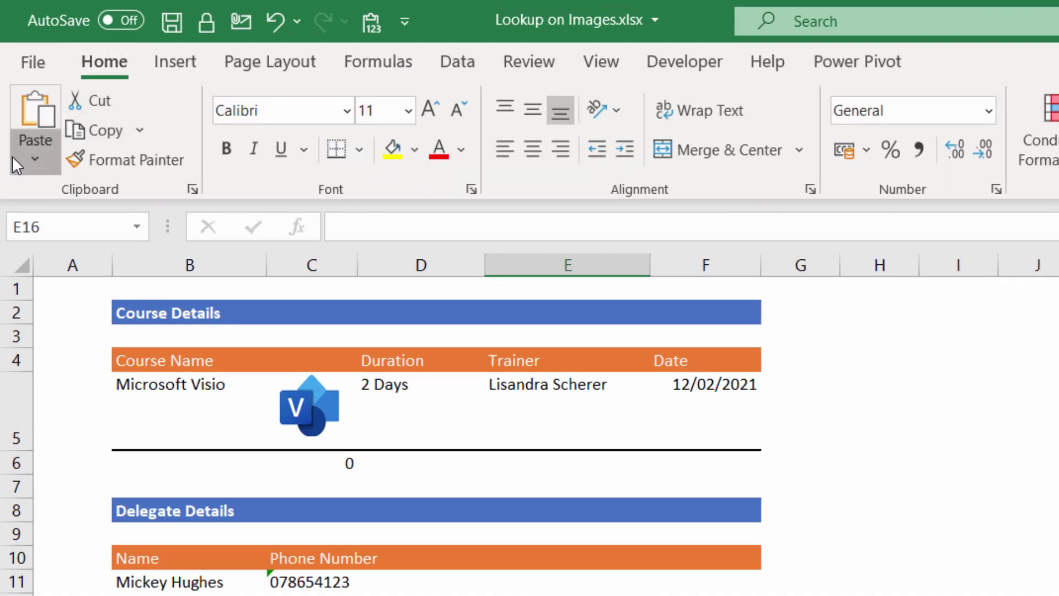
pyautogui.click(34, 159)
pyautogui.click(146, 423)
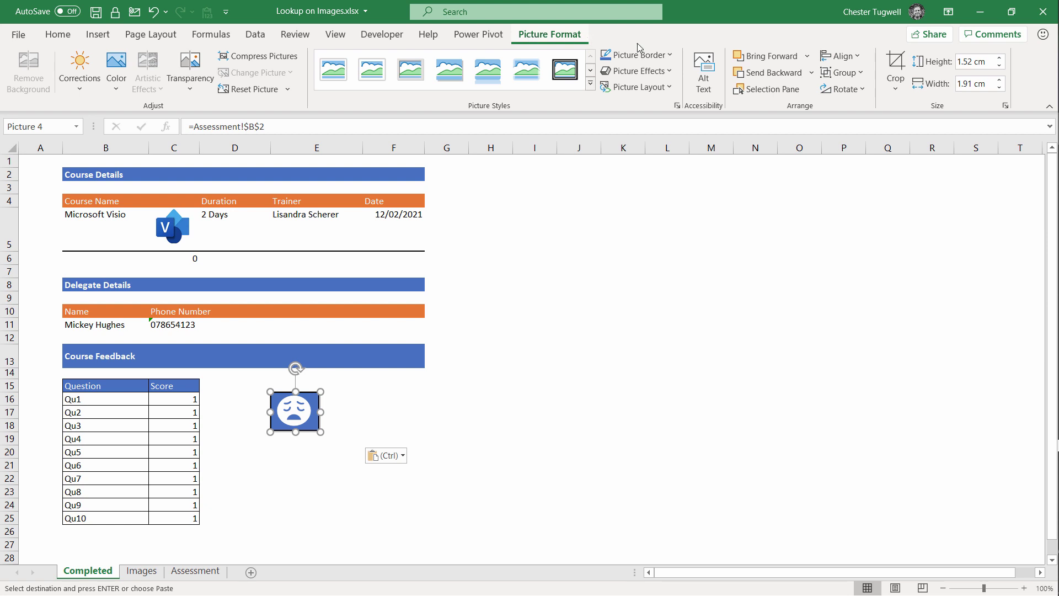
pyautogui.click(896, 69)
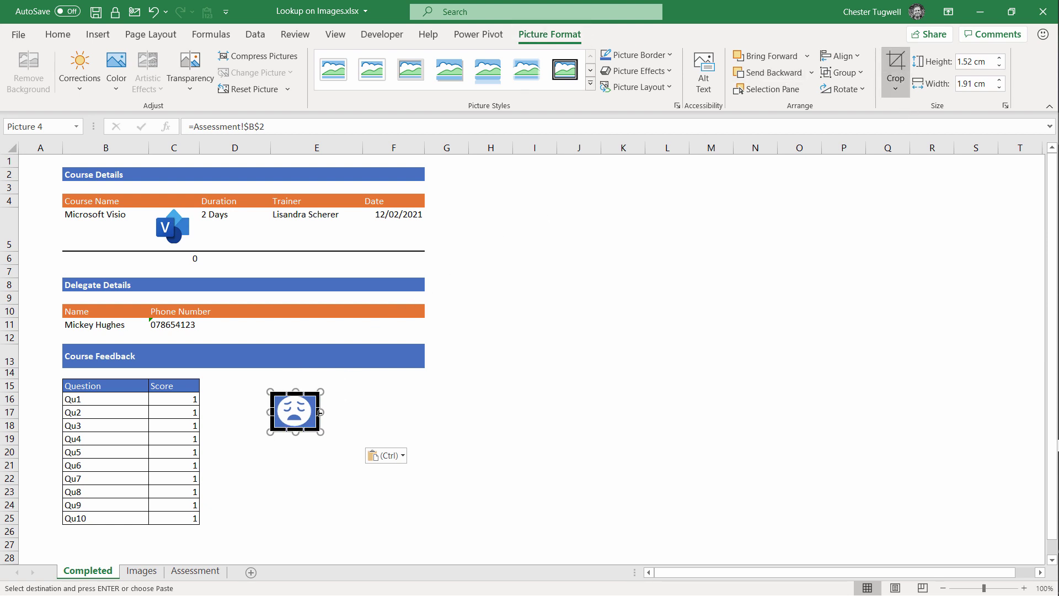
pyautogui.moveTo(318, 412); pyautogui.dragTo(175, 368)
pyautogui.click(383, 404)
pyautogui.click(243, 382)
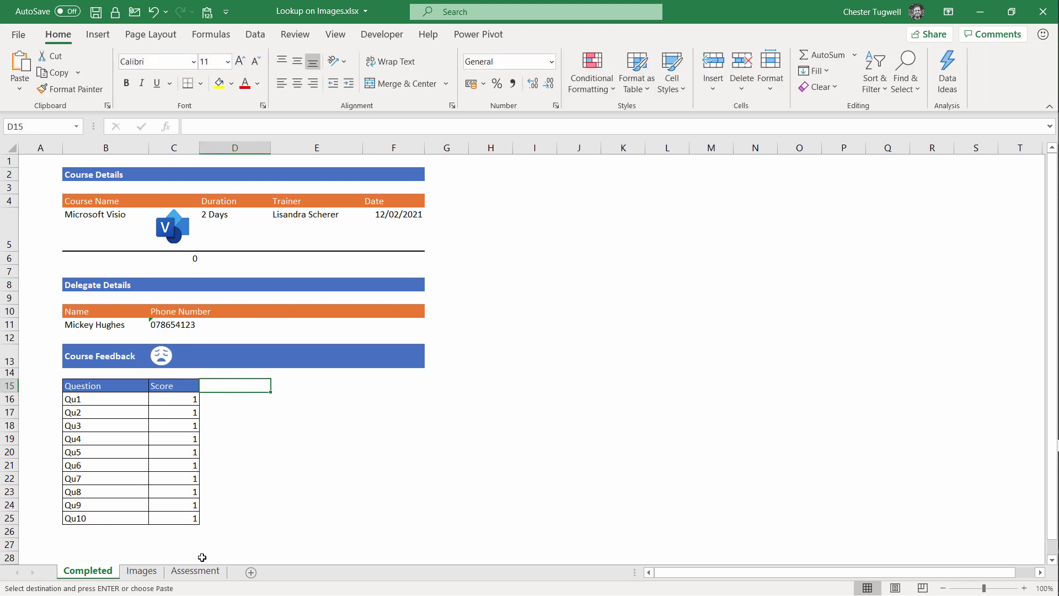
pyautogui.click(203, 571)
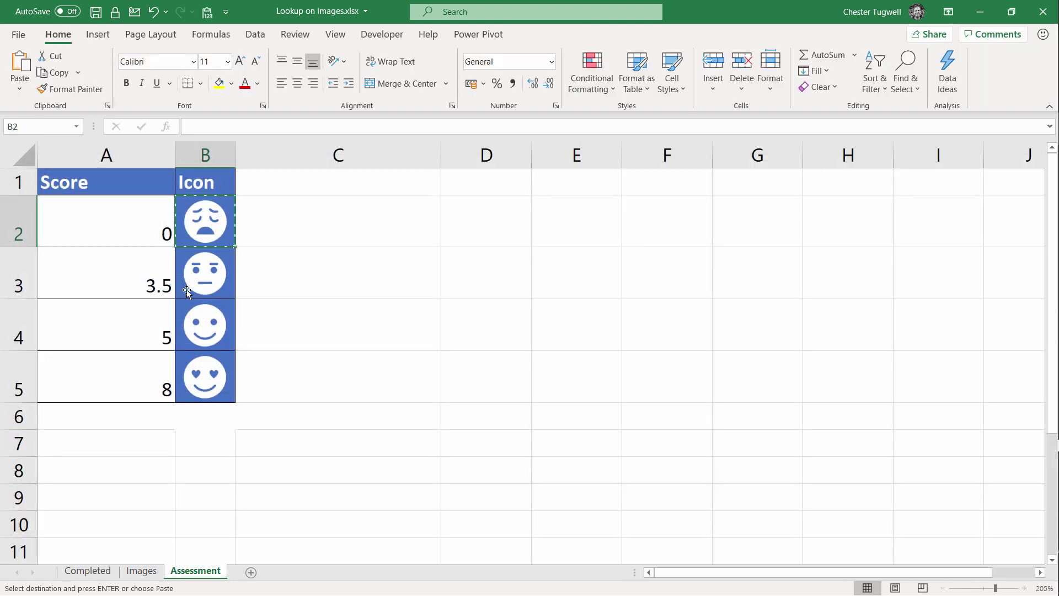
pyautogui.press('Escape')
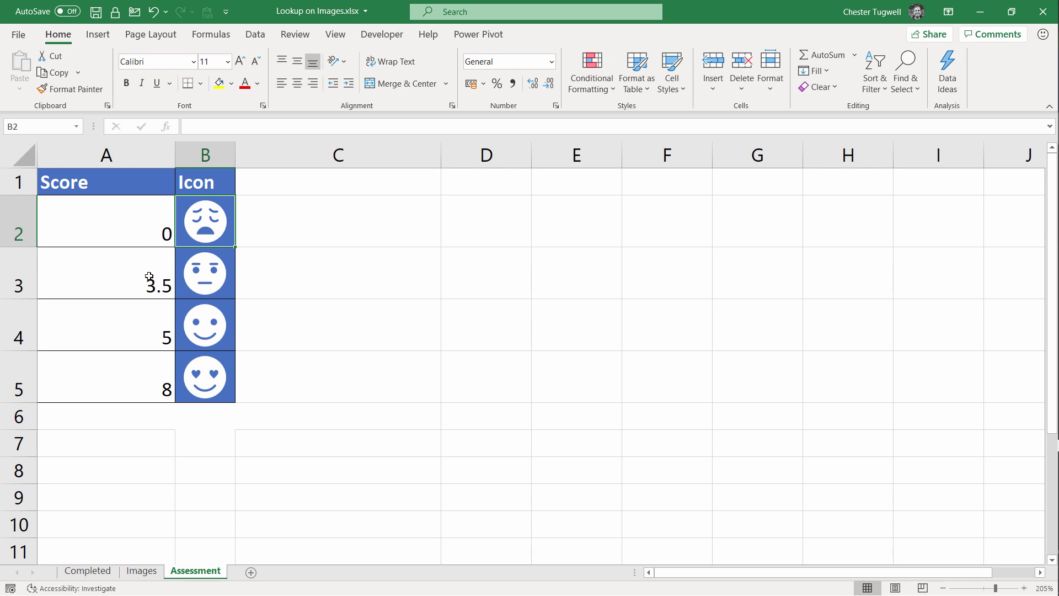
pyautogui.click(160, 285)
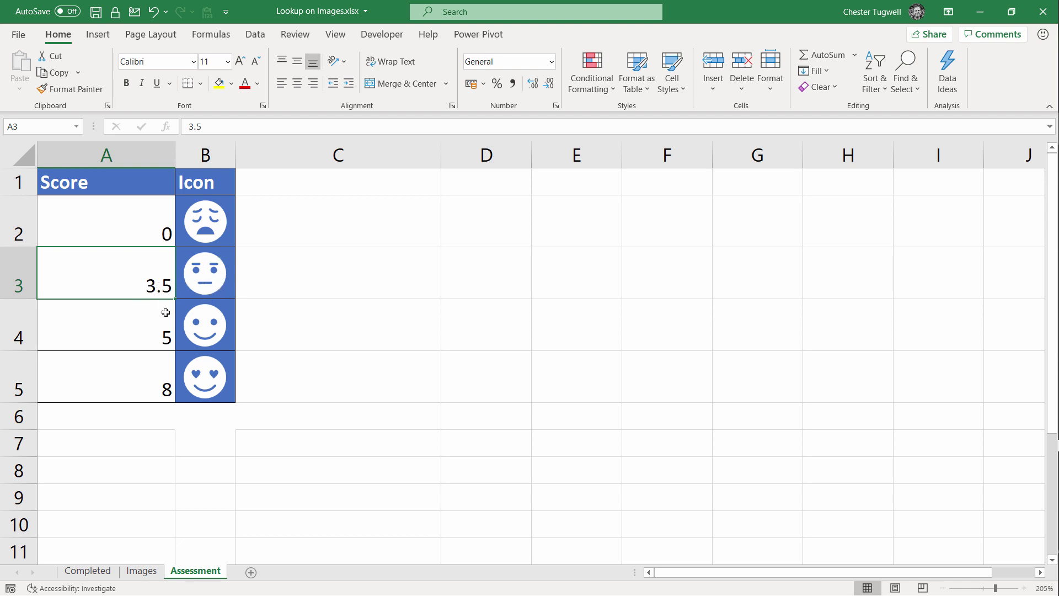
pyautogui.click(151, 337)
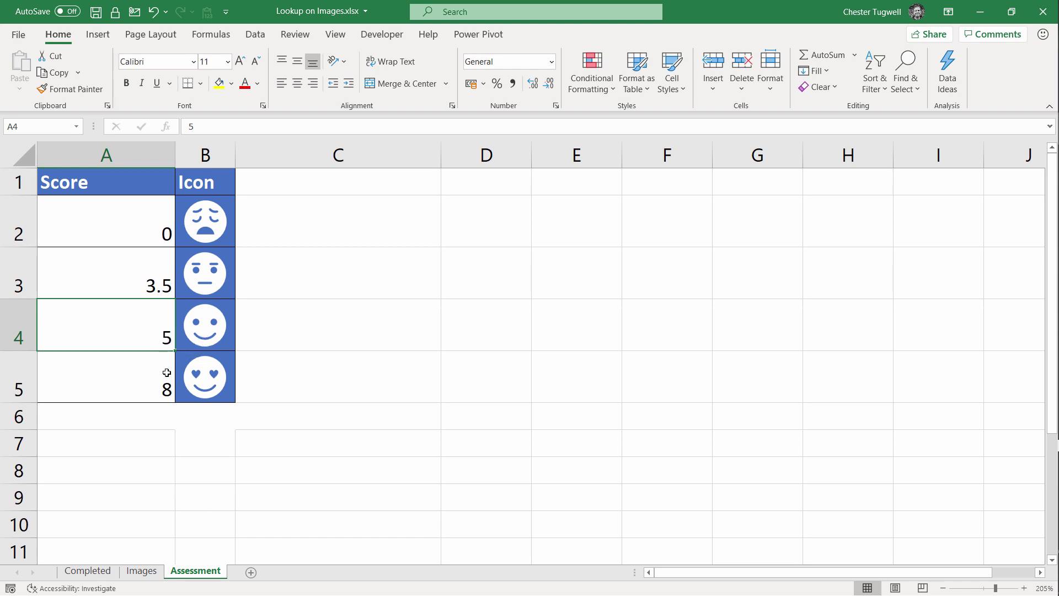
pyautogui.click(166, 390)
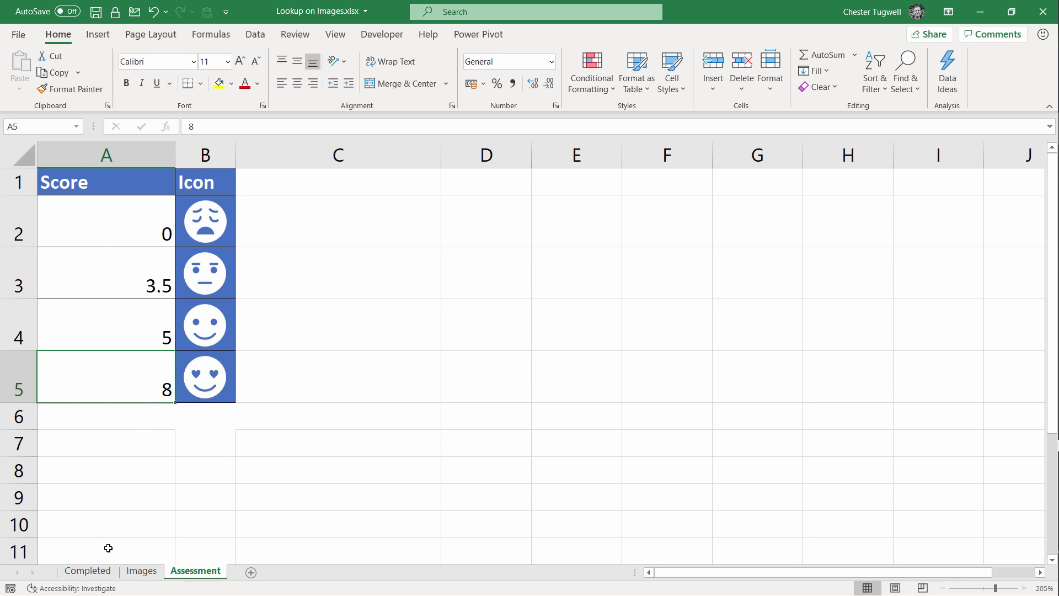
pyautogui.click(105, 571)
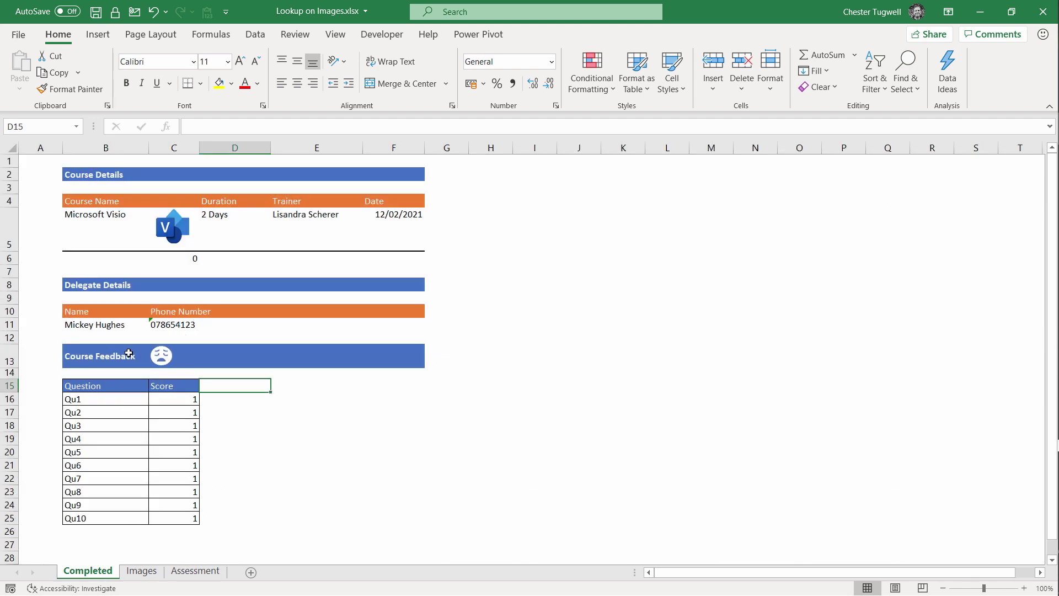
pyautogui.click(202, 573)
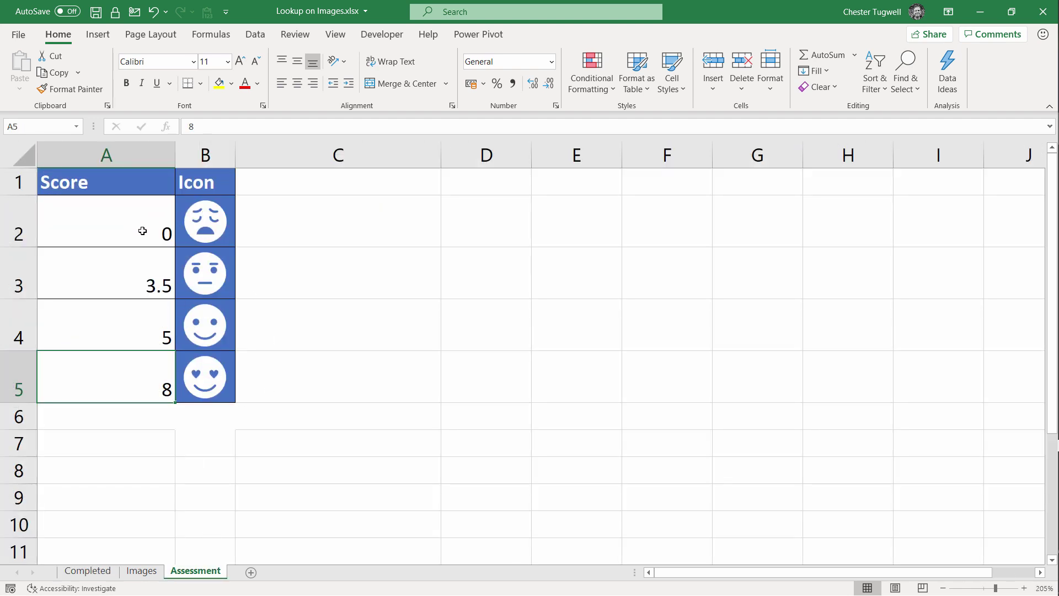
pyautogui.click(142, 231)
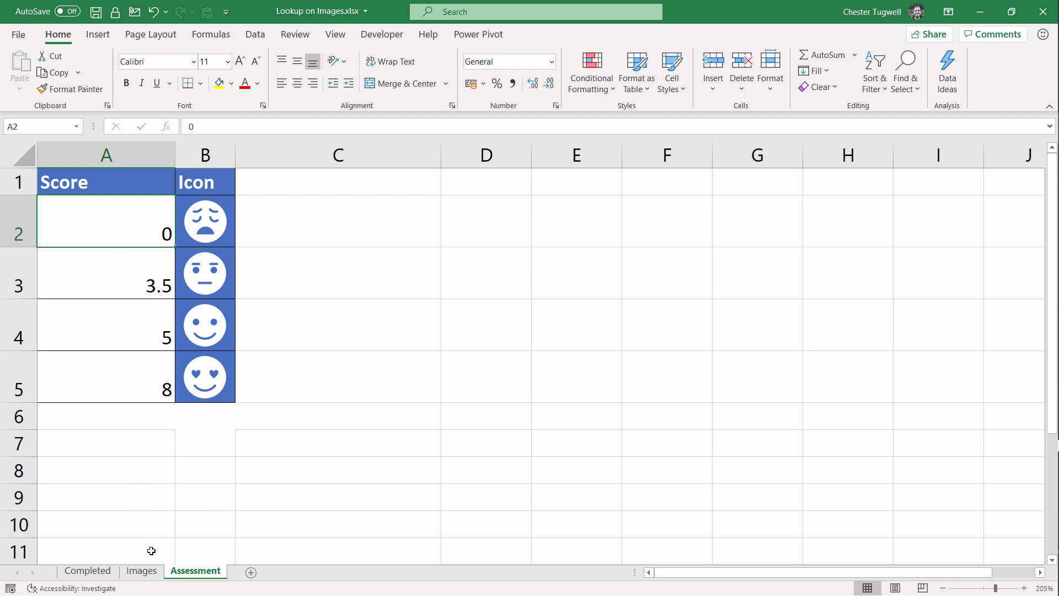
pyautogui.click(88, 571)
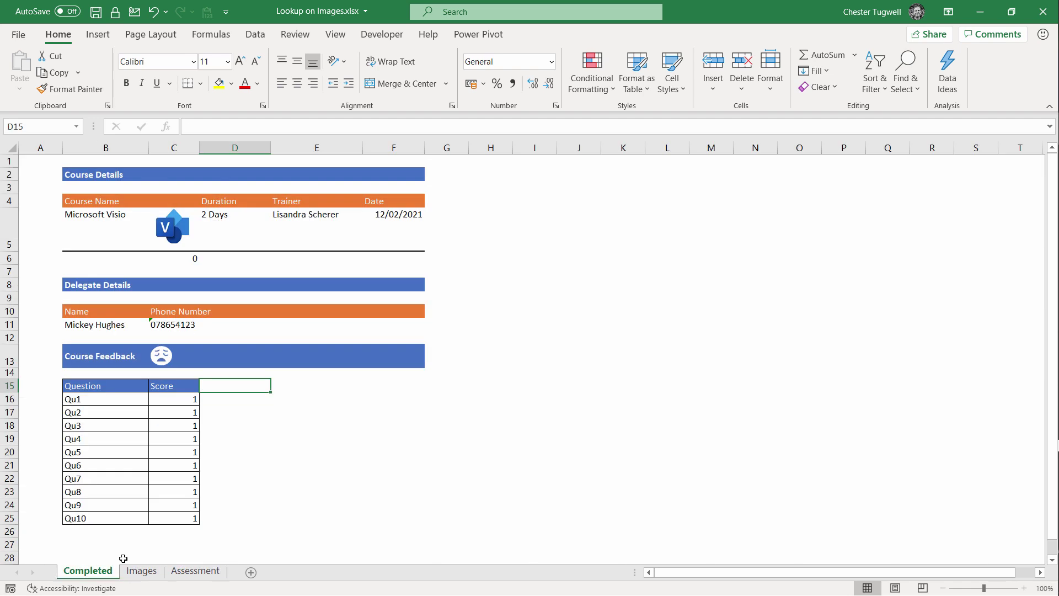
# In E15, begin =INDEX( over the absolute icon range Assessment!$B$2:$B$5
pyautogui.click(331, 386)
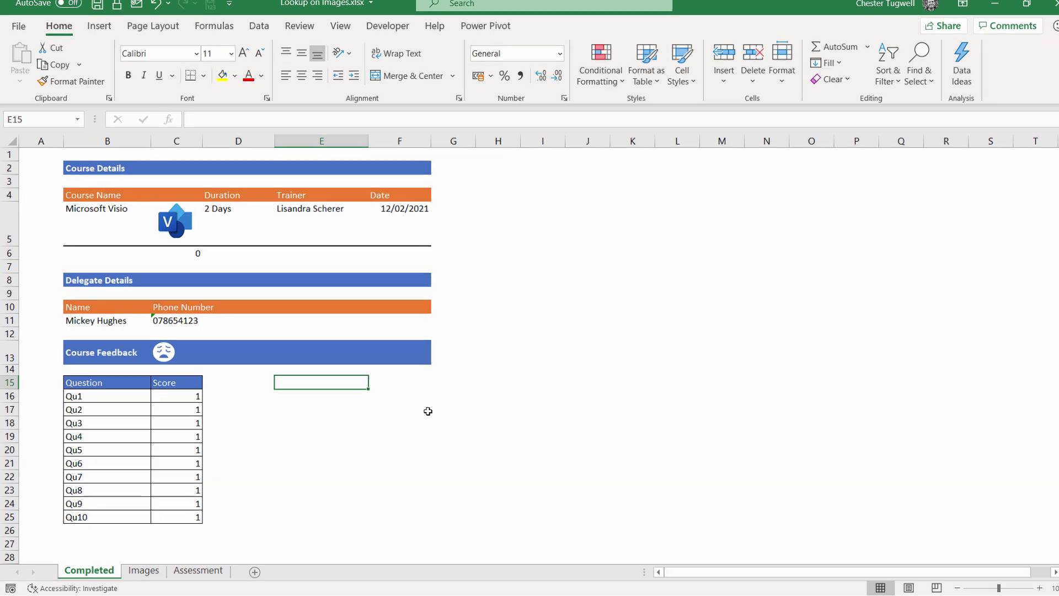
pyautogui.write('=index')
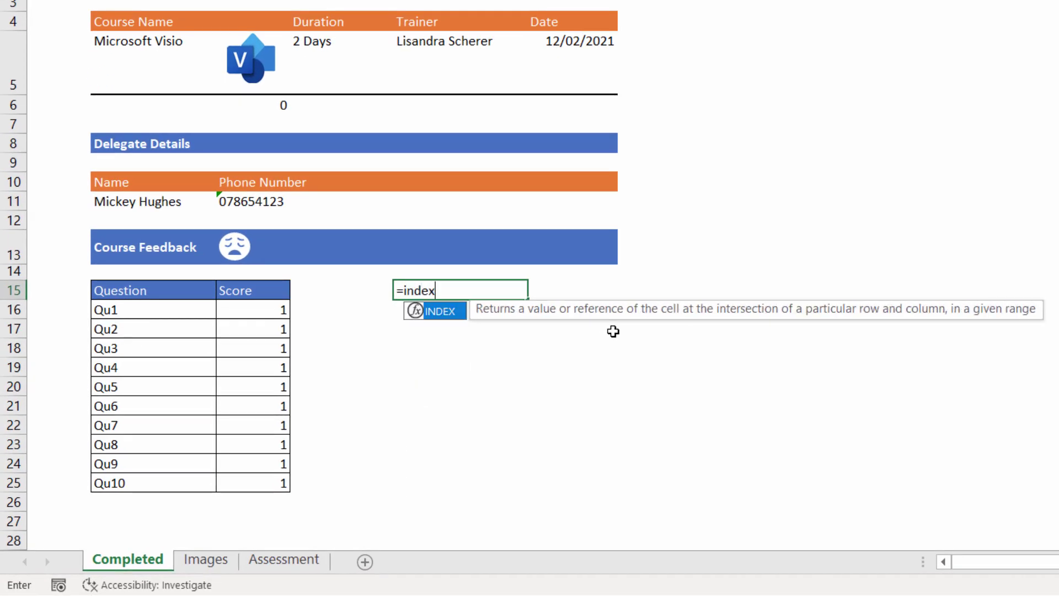
pyautogui.write('(')
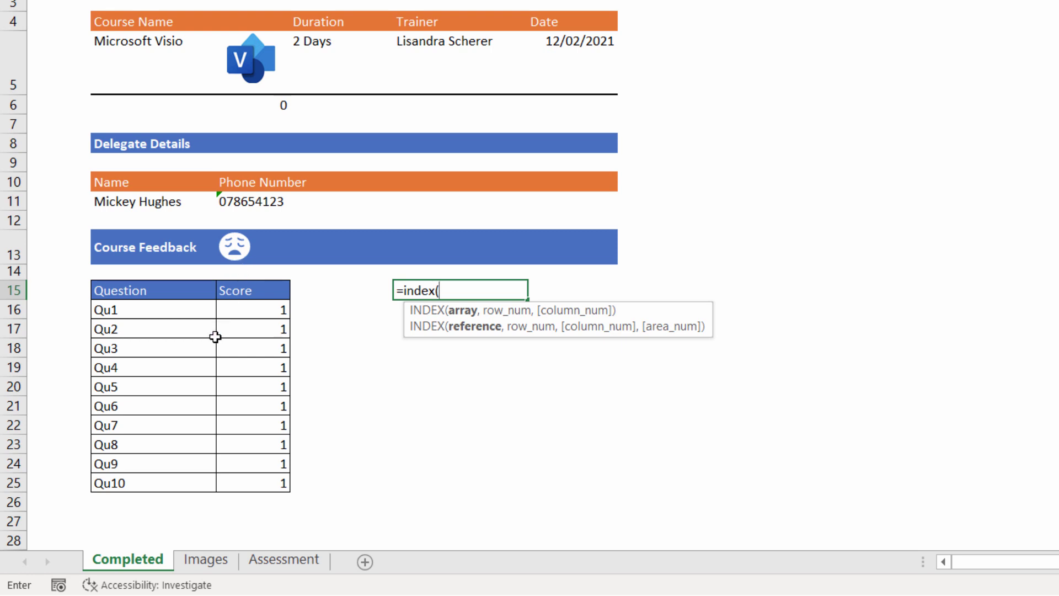
pyautogui.click(279, 560)
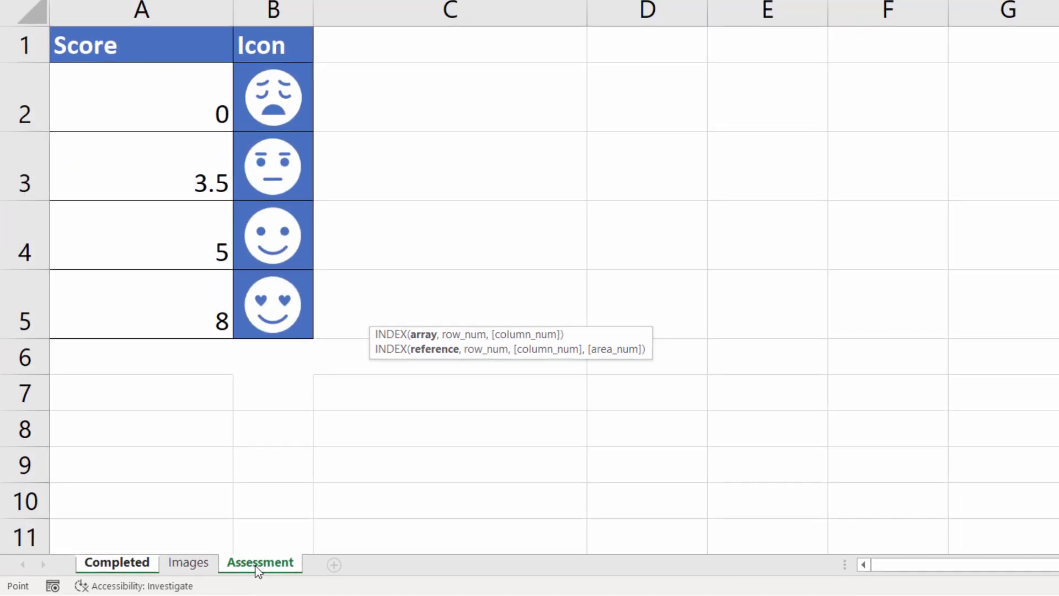
pyautogui.moveTo(227, 113); pyautogui.dragTo(229, 331)
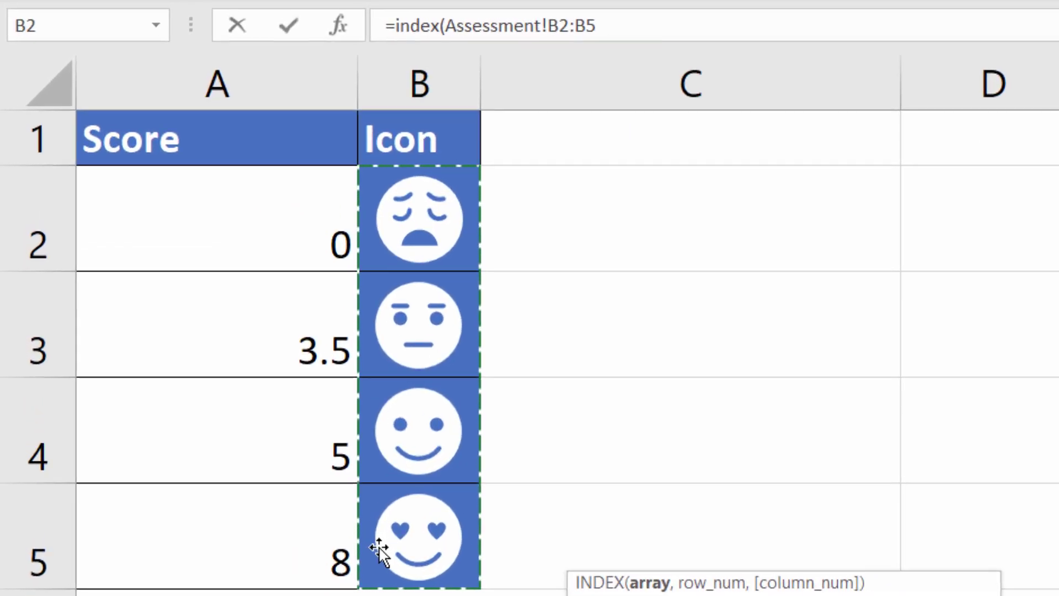
pyautogui.moveTo(572, 587); pyautogui.dragTo(513, 71)
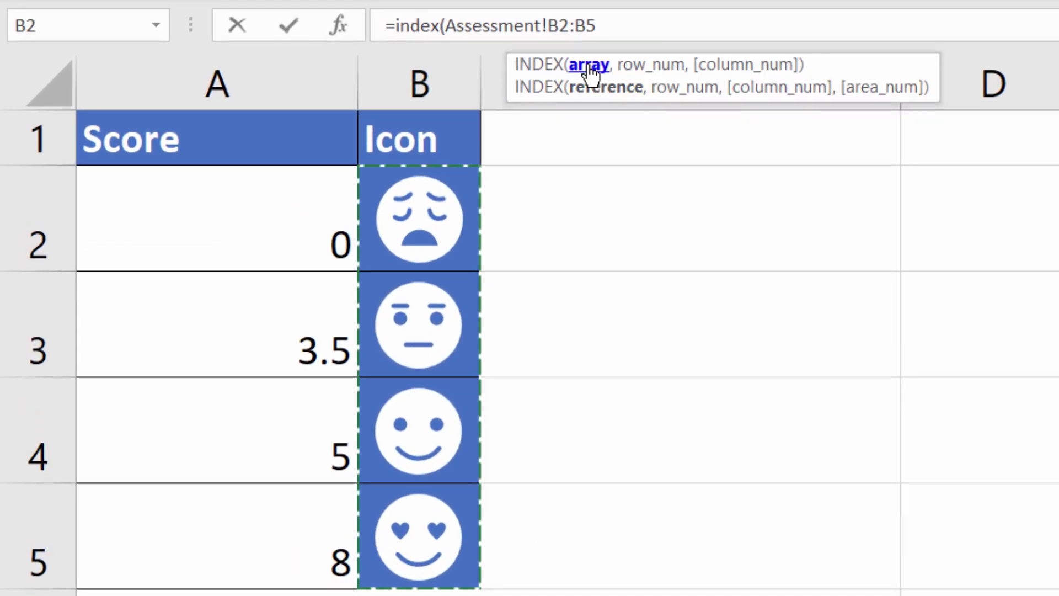
pyautogui.press('F4')
# Continue the formula with ,MATCH(AVERAGE( for the score lookup
pyautogui.write(',')
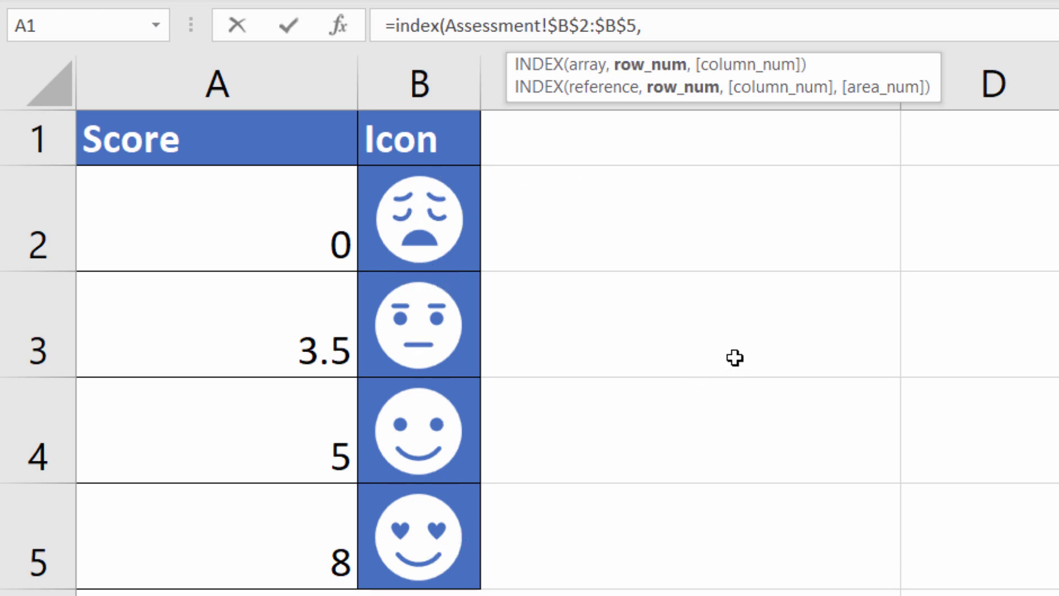
pyautogui.write('match')
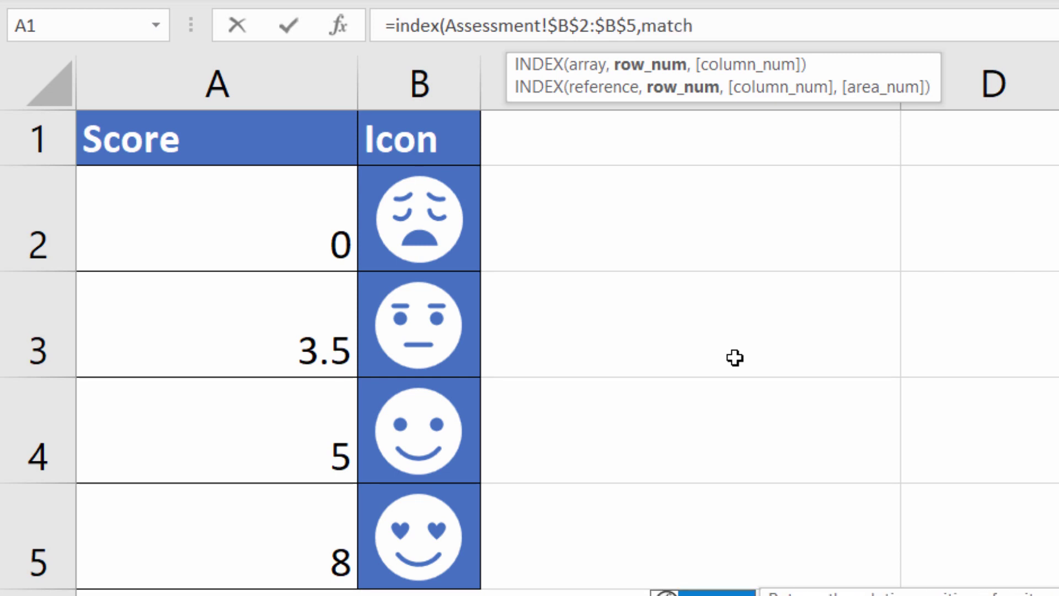
pyautogui.write('(')
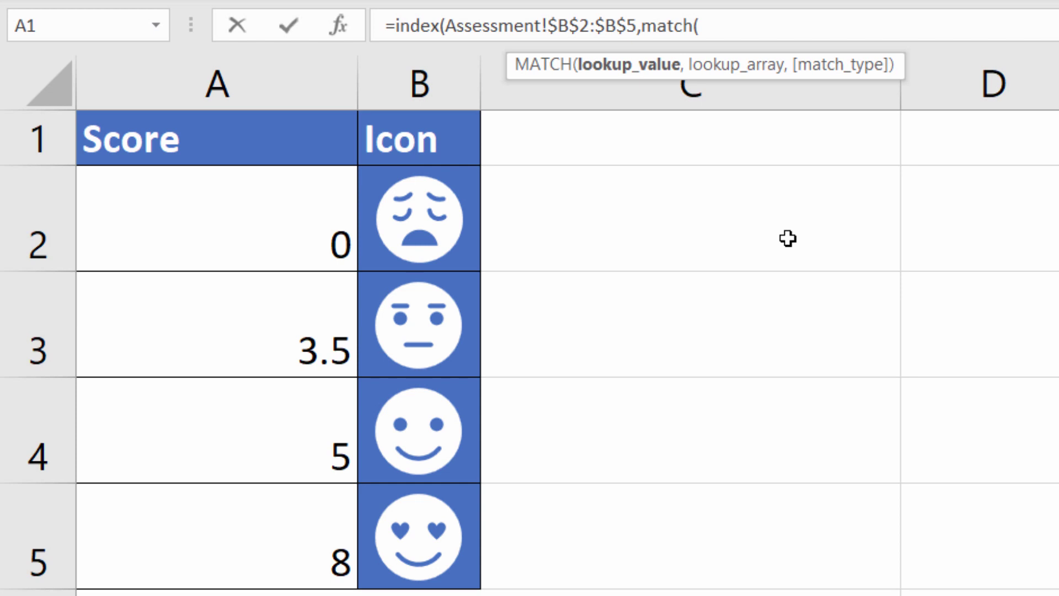
pyautogui.write('avar')
pyautogui.press('BackSpace')
pyautogui.press('BackSpace')
pyautogui.write('erage(')
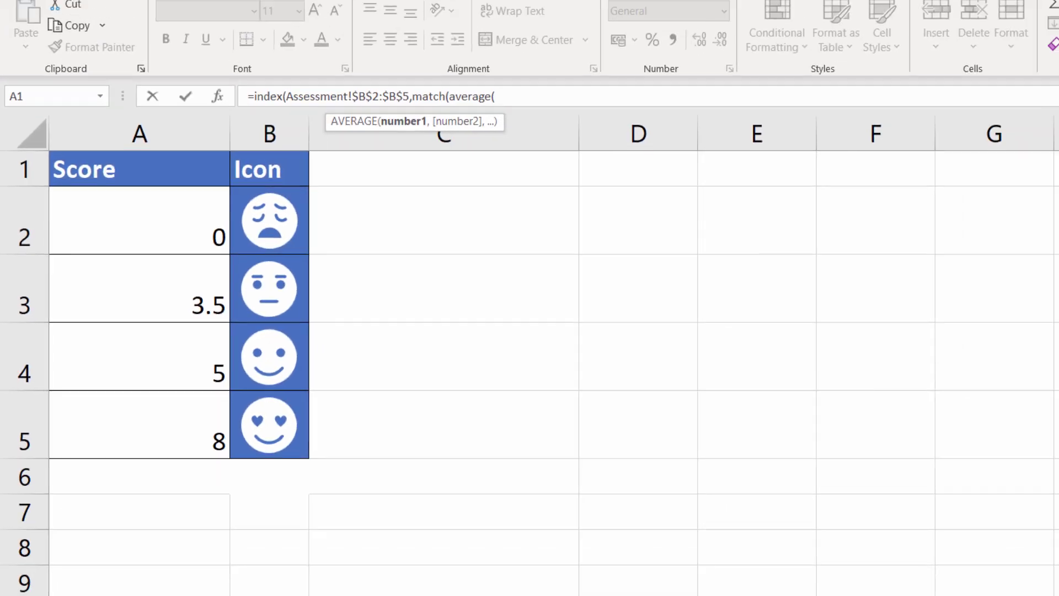
# Average the absolute Completed score range $C$16:$C$25 inside the MATCH
pyautogui.click(102, 573)
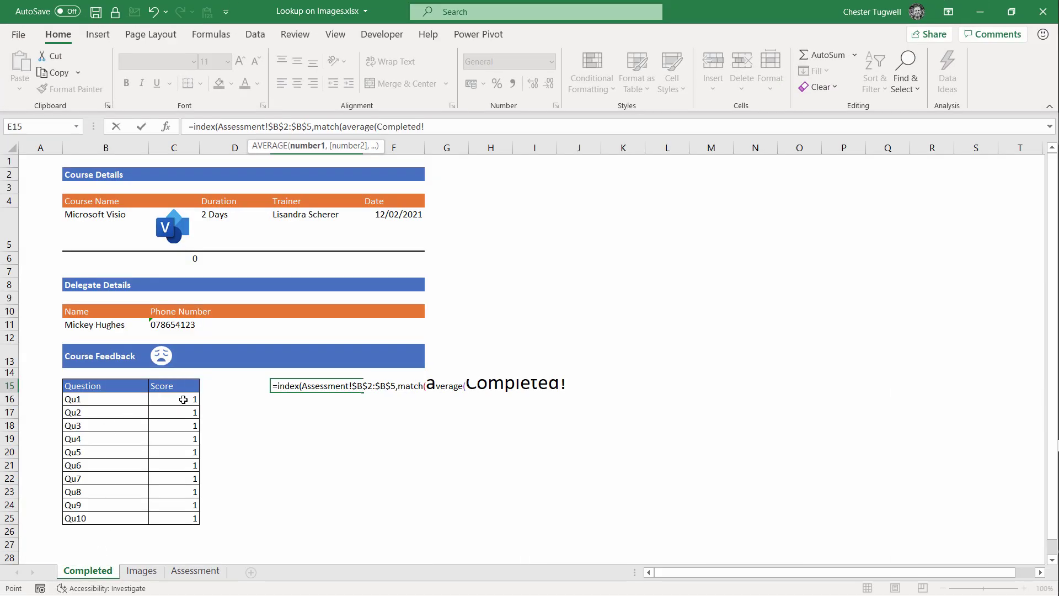
pyautogui.moveTo(183, 398); pyautogui.dragTo(184, 519)
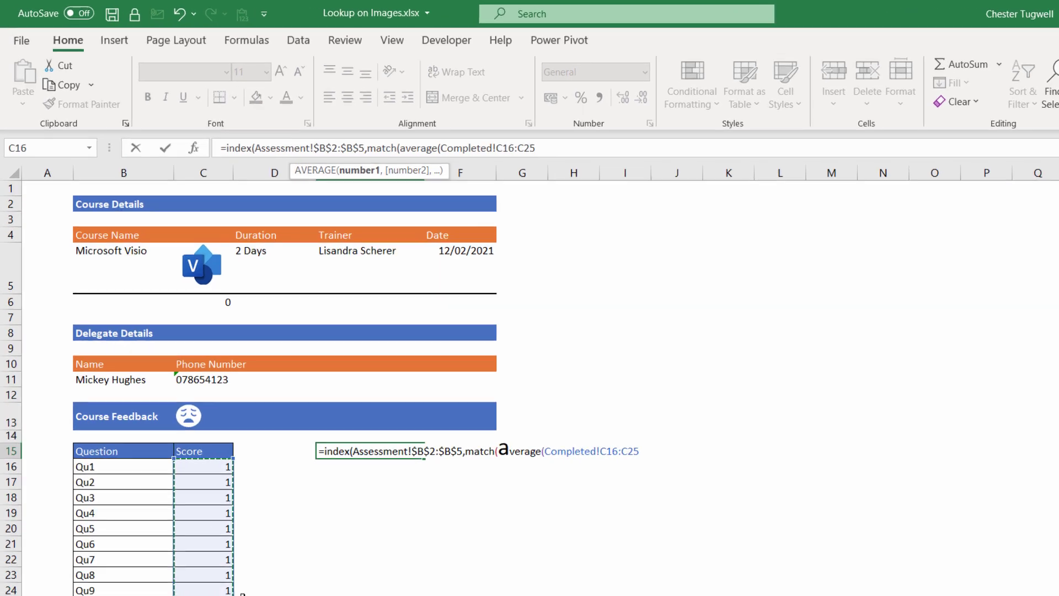
pyautogui.press('F4')
pyautogui.write(')')
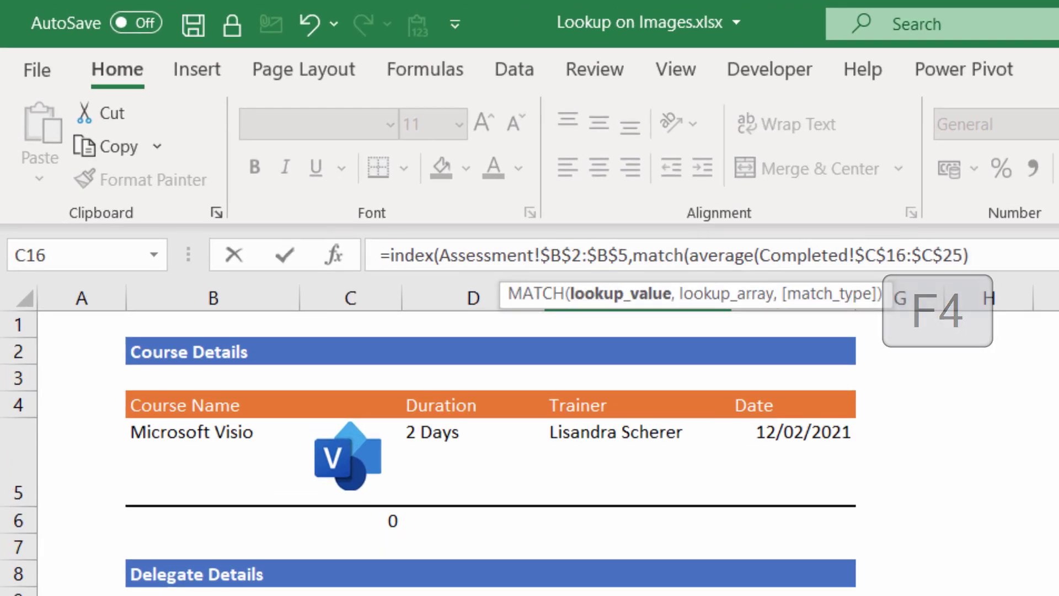
pyautogui.write(',')
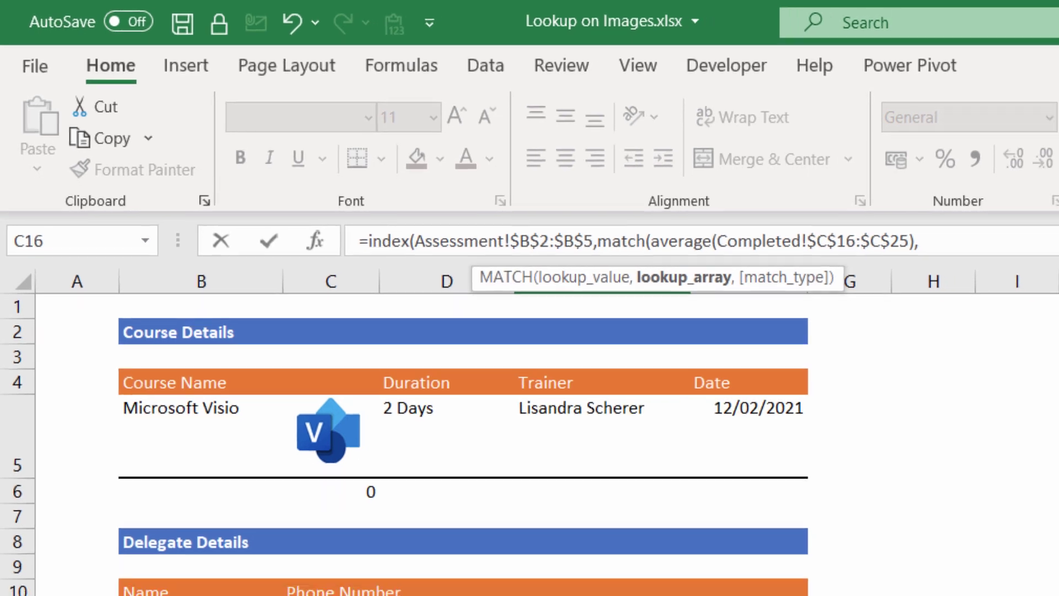
# Match against Assessment!$A$2:$A$5 with less-than match type 1, then close and enter the formula
pyautogui.hotkey('ctrl', 'pagedown')
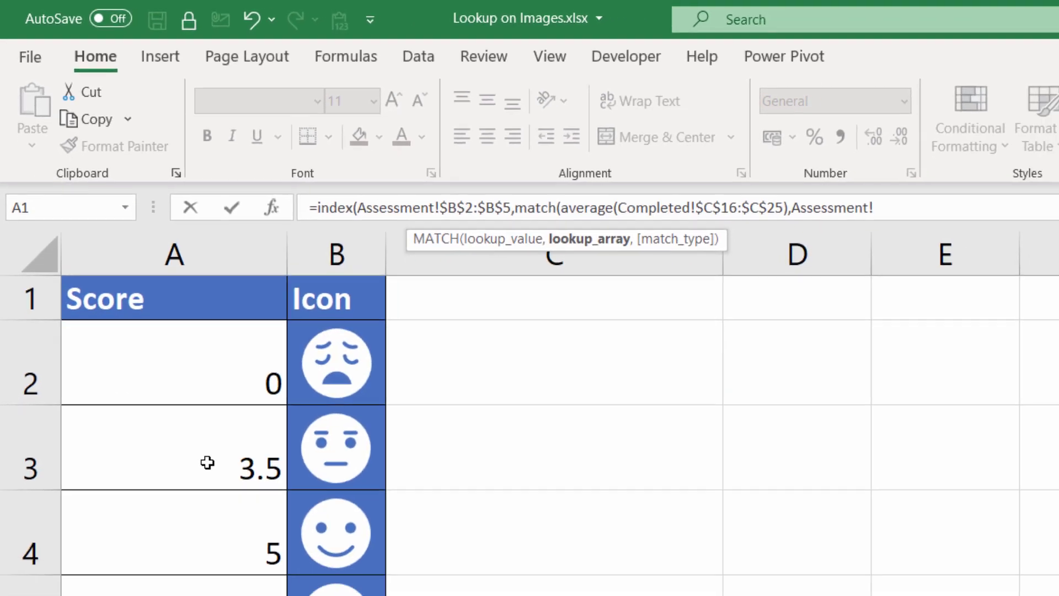
pyautogui.moveTo(220, 429); pyautogui.dragTo(253, 595)
pyautogui.moveTo(182, 480); pyautogui.dragTo(182, 549)
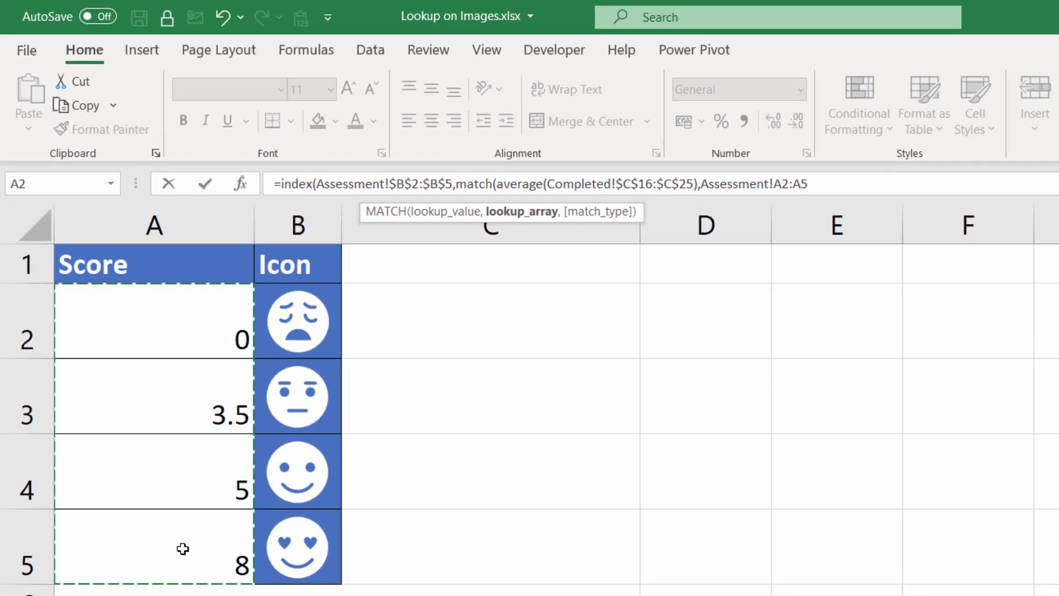
pyautogui.press('F4')
pyautogui.write(',')
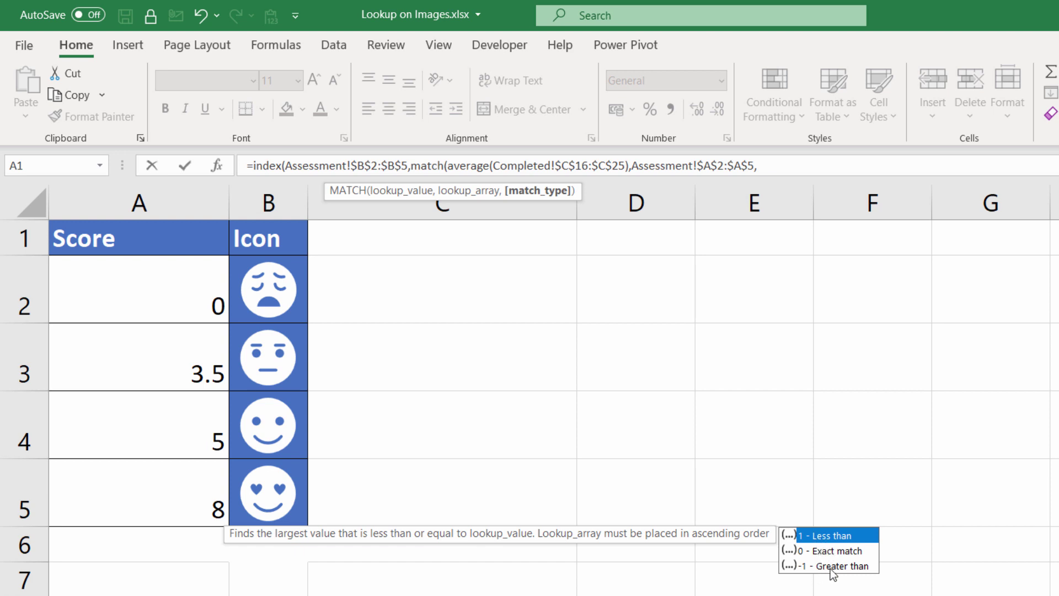
pyautogui.doubleClick(803, 538)
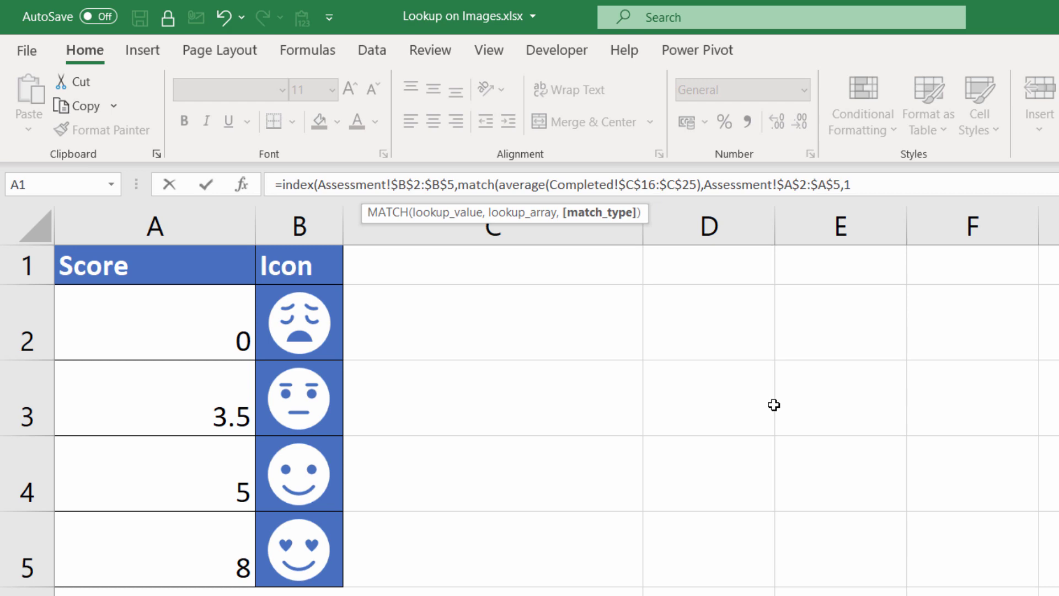
pyautogui.write('))')
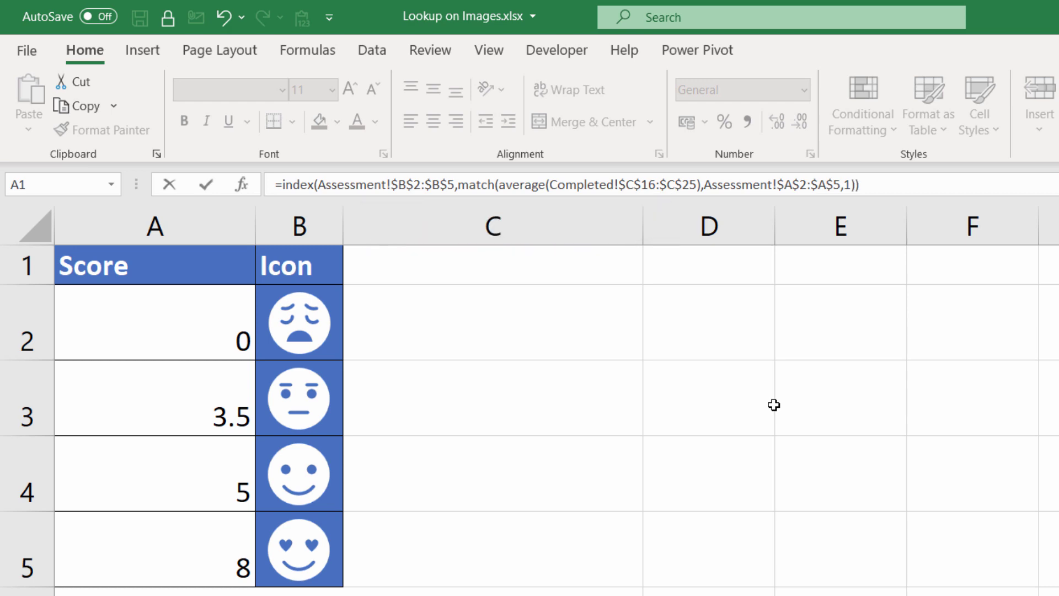
pyautogui.press('Return')
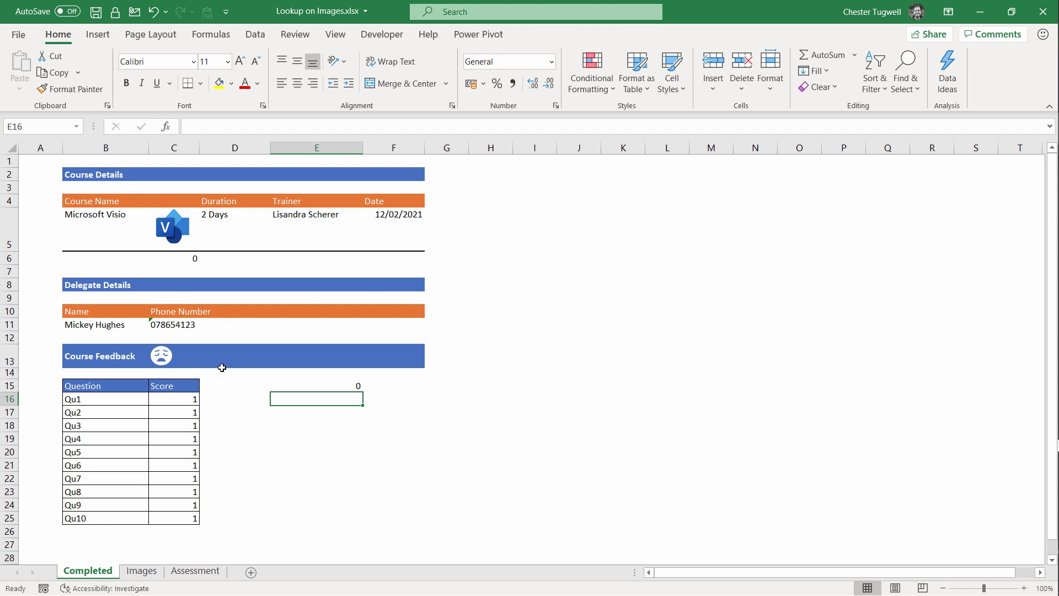
# Copy the full INDEX/MATCH formula text from cell E15
pyautogui.press('Up')
pyautogui.click(168, 357)
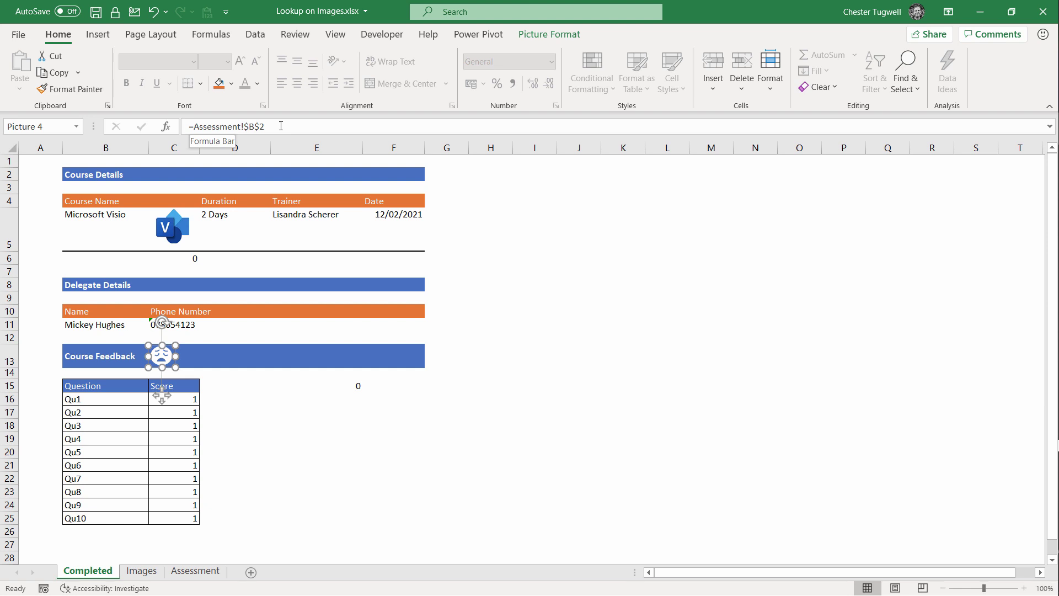
pyautogui.click(342, 387)
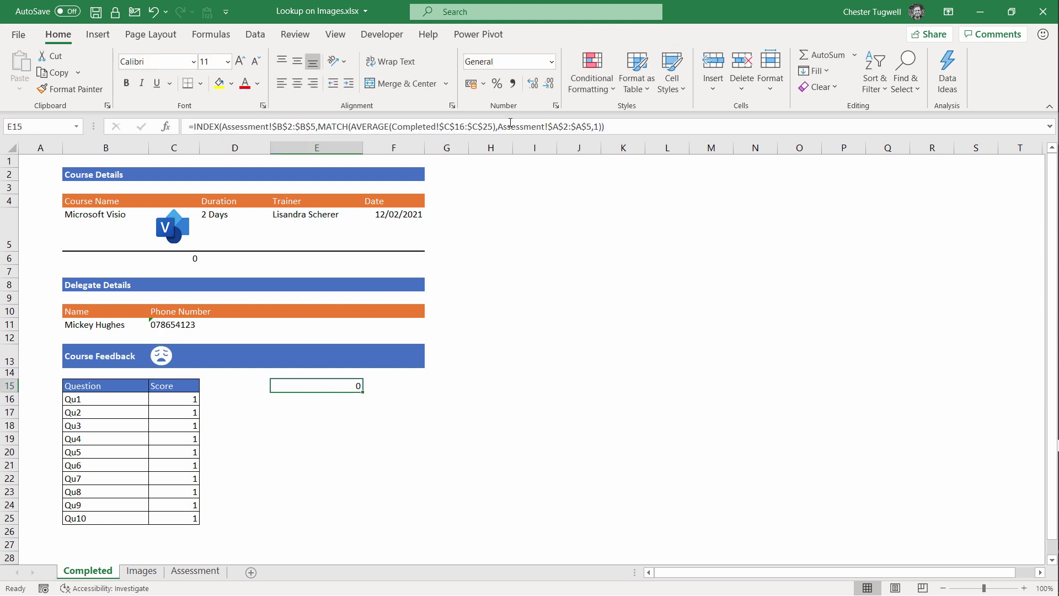
pyautogui.click(620, 123)
pyautogui.moveTo(620, 123); pyautogui.dragTo(123, 113)
pyautogui.hotkey('ctrl', 'c')
pyautogui.press('Return')
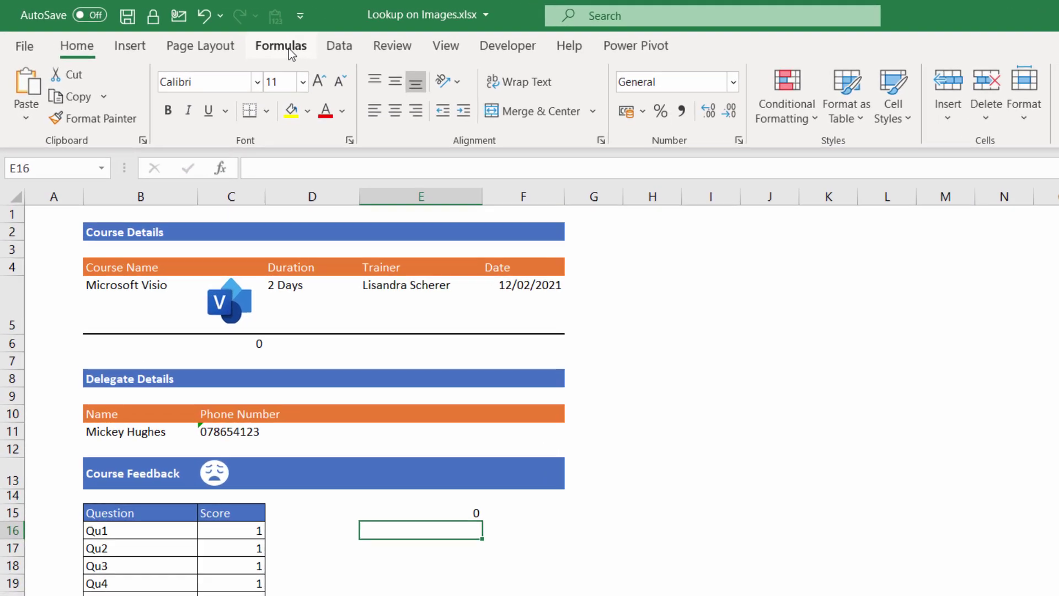
# Define a new name 'Feedback' referring to the copied formula in Name Manager
pyautogui.click(281, 46)
pyautogui.click(516, 102)
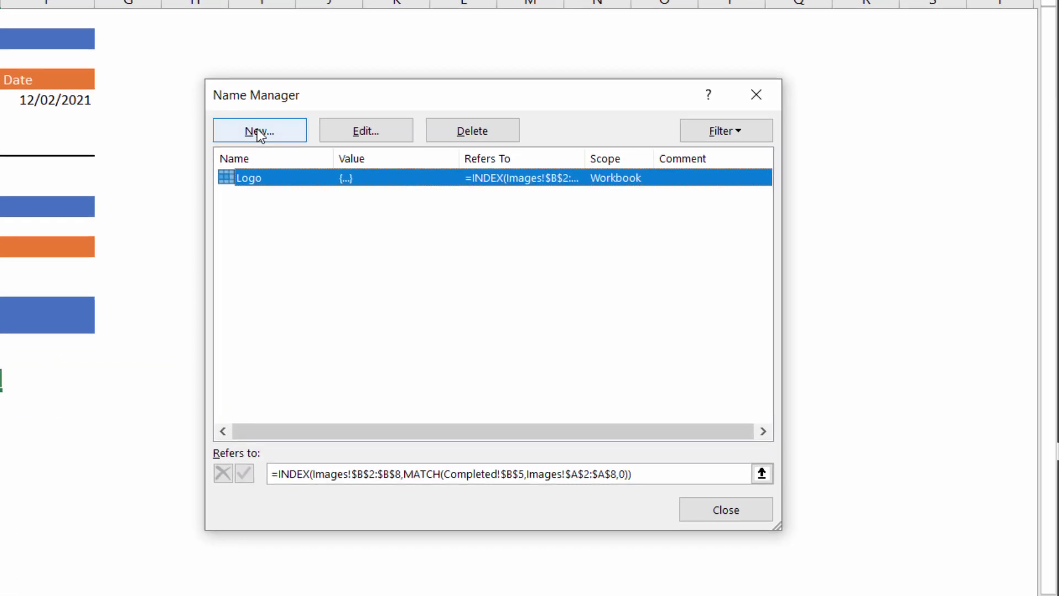
pyautogui.click(370, 176)
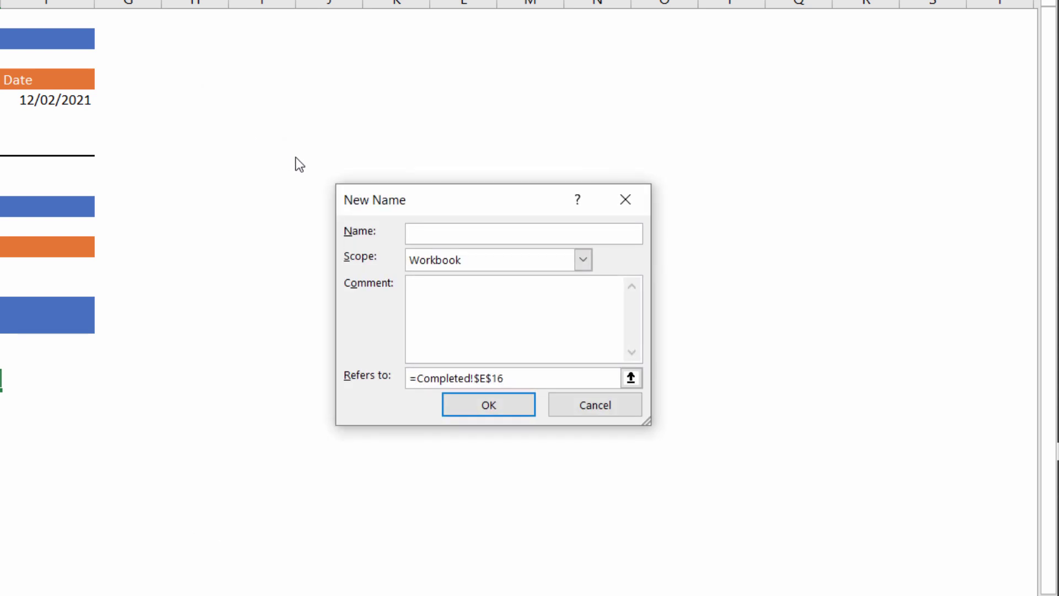
pyautogui.write('Feedback')
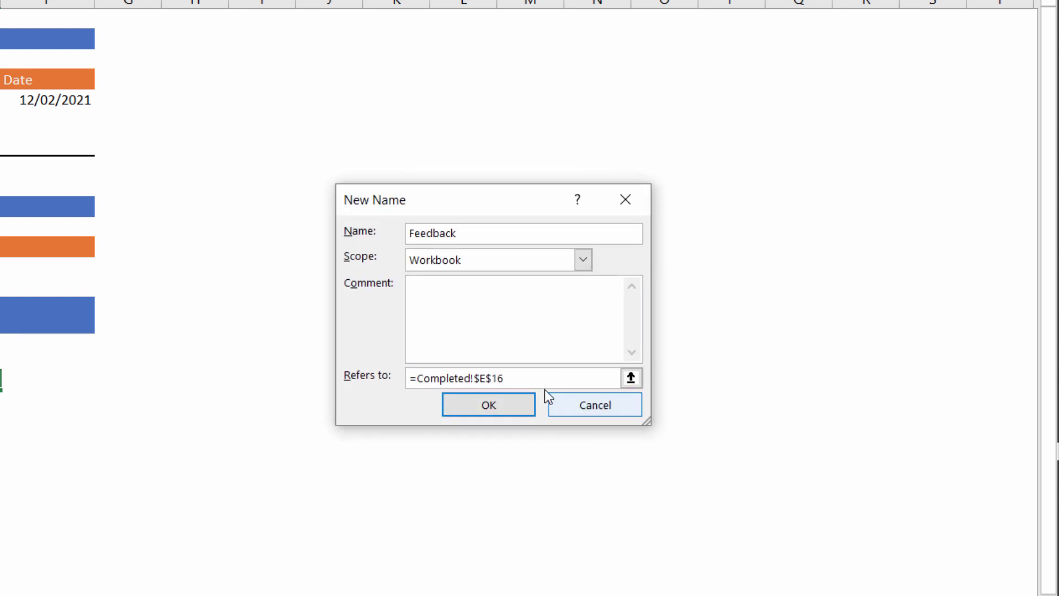
pyautogui.click(467, 378)
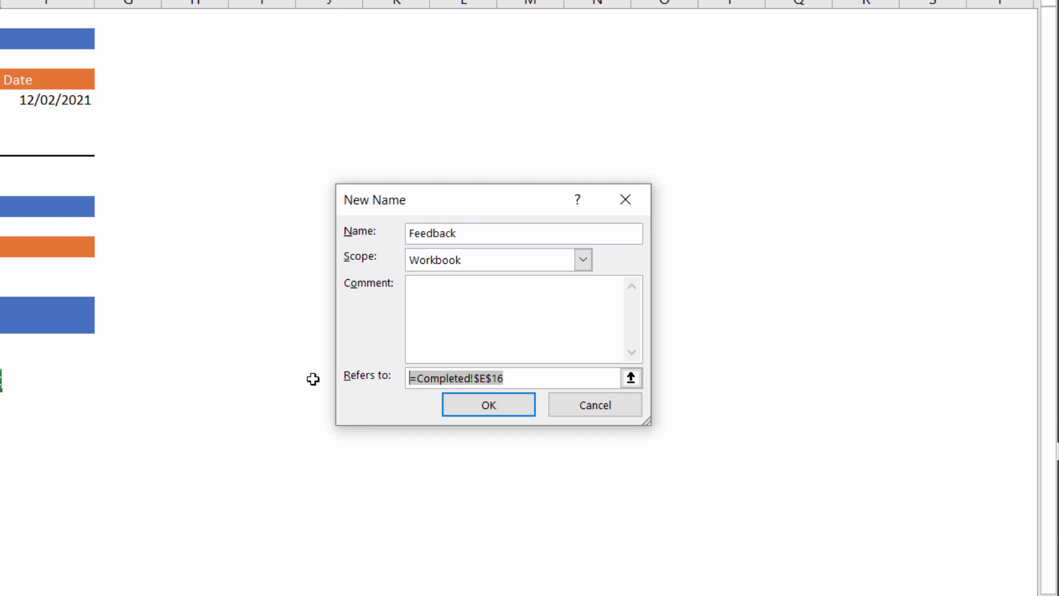
pyautogui.hotkey('ctrl', 'v')
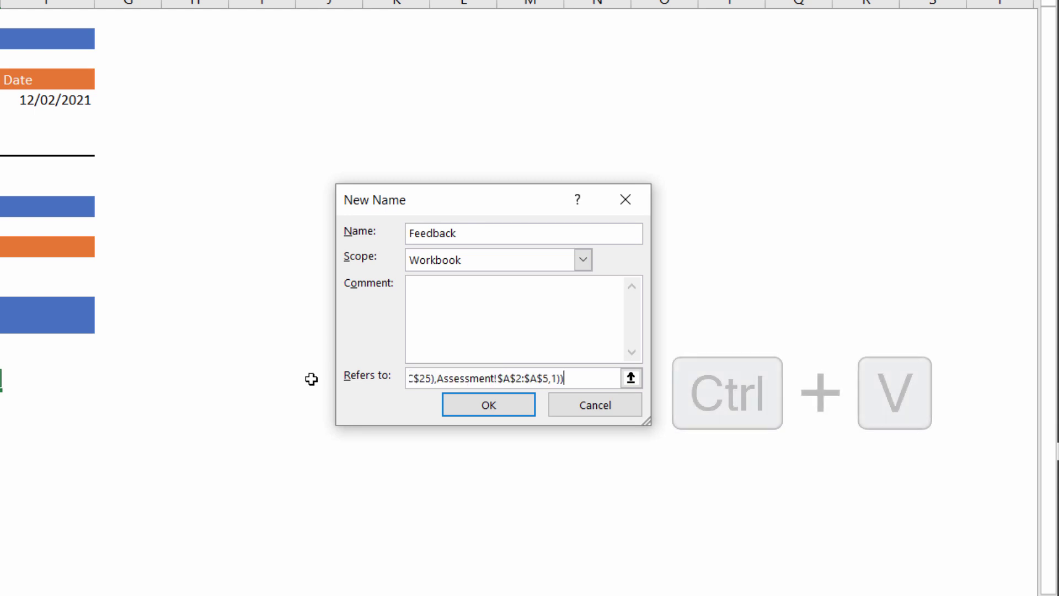
pyautogui.click(469, 409)
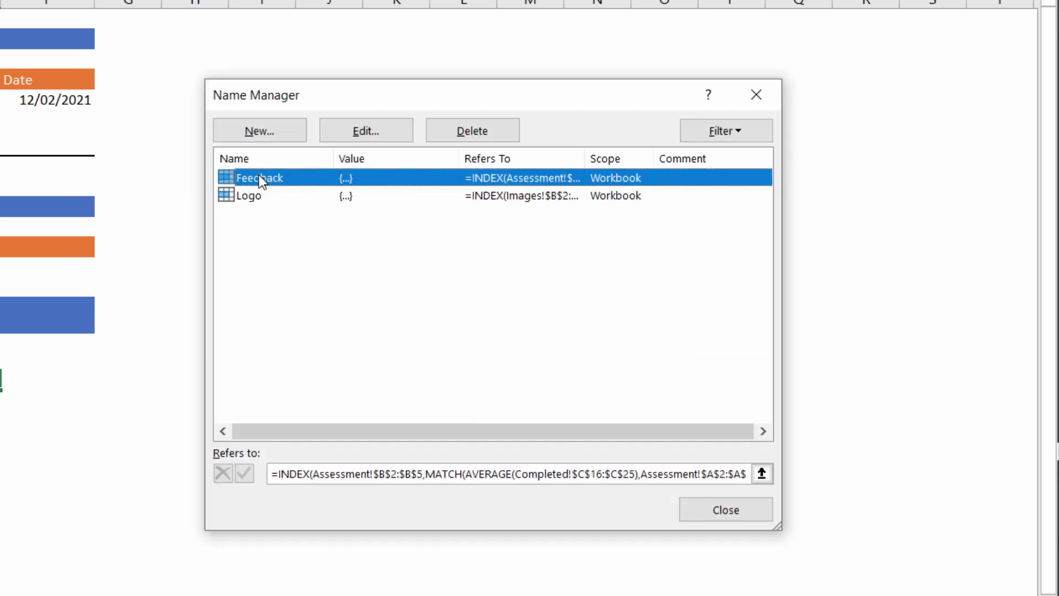
pyautogui.click(260, 197)
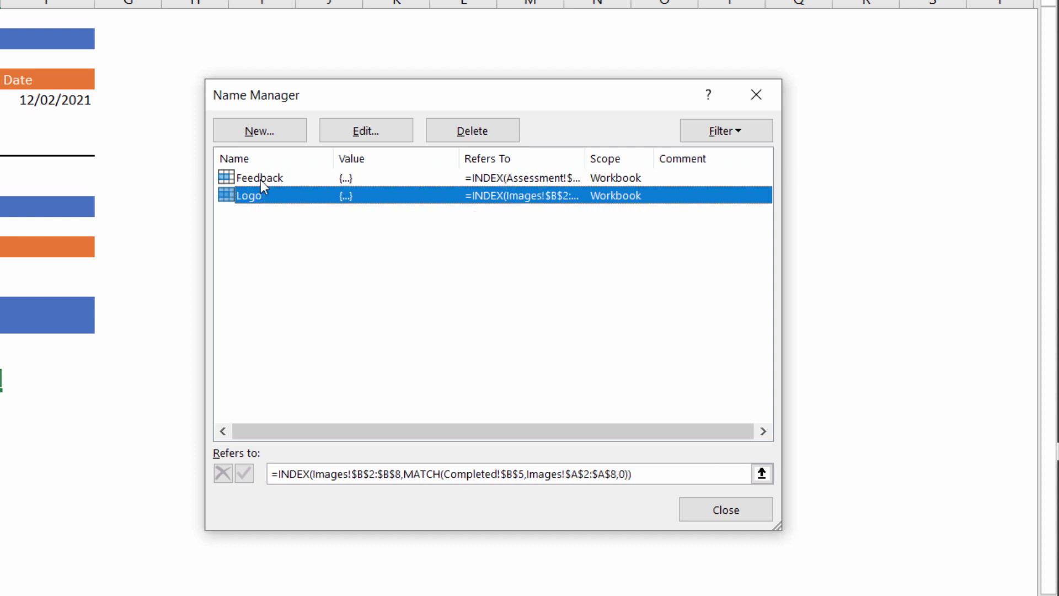
pyautogui.click(261, 177)
pyautogui.click(693, 508)
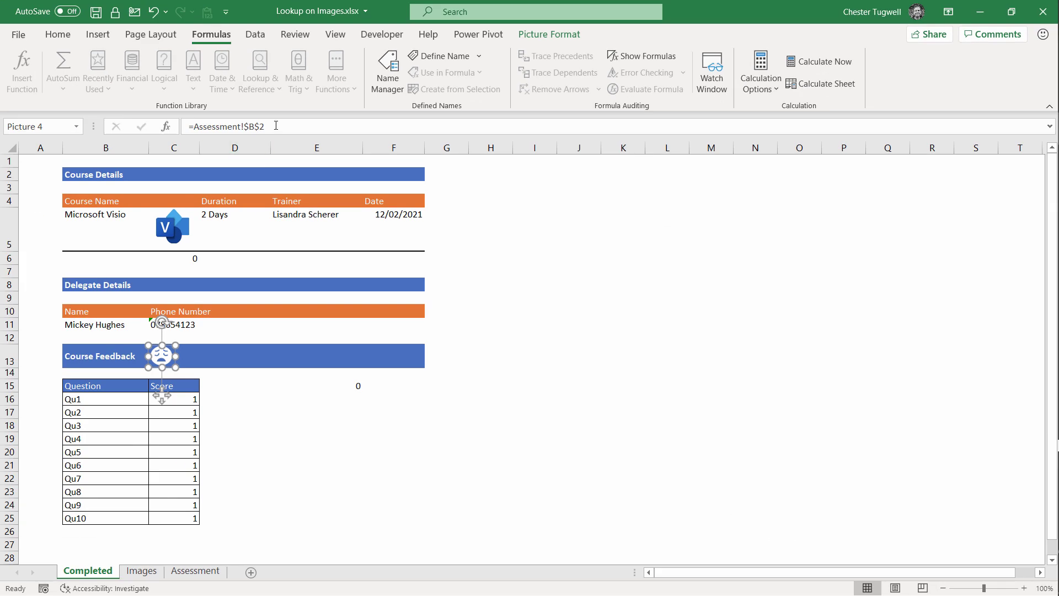
# Replace the emoji picture's =Assessment!$B$2 reference with =Feedback
pyautogui.moveTo(275, 125); pyautogui.dragTo(193, 126)
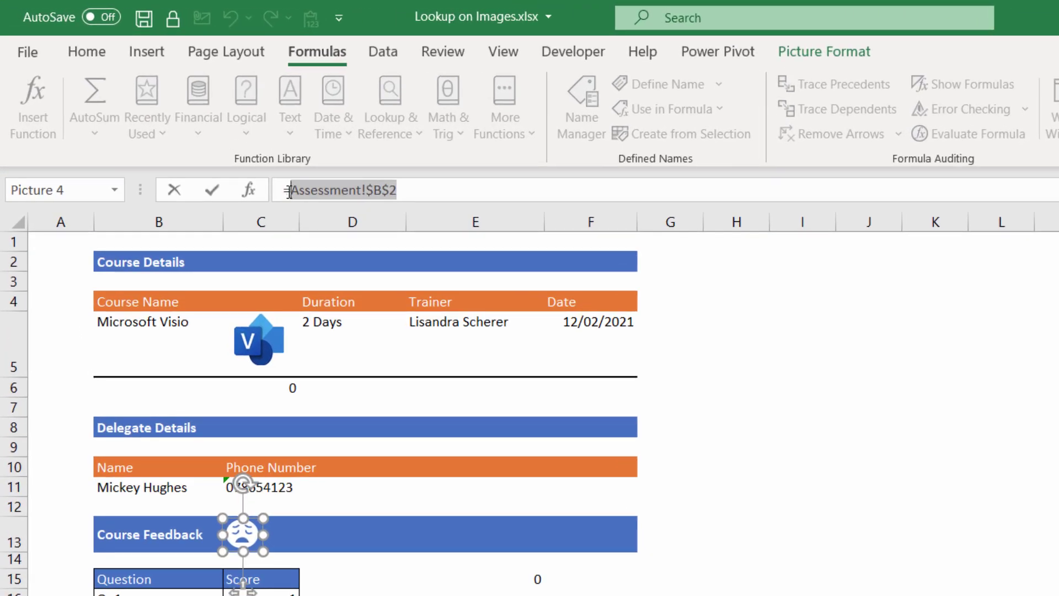
pyautogui.press('BackSpace')
pyautogui.write('Fe')
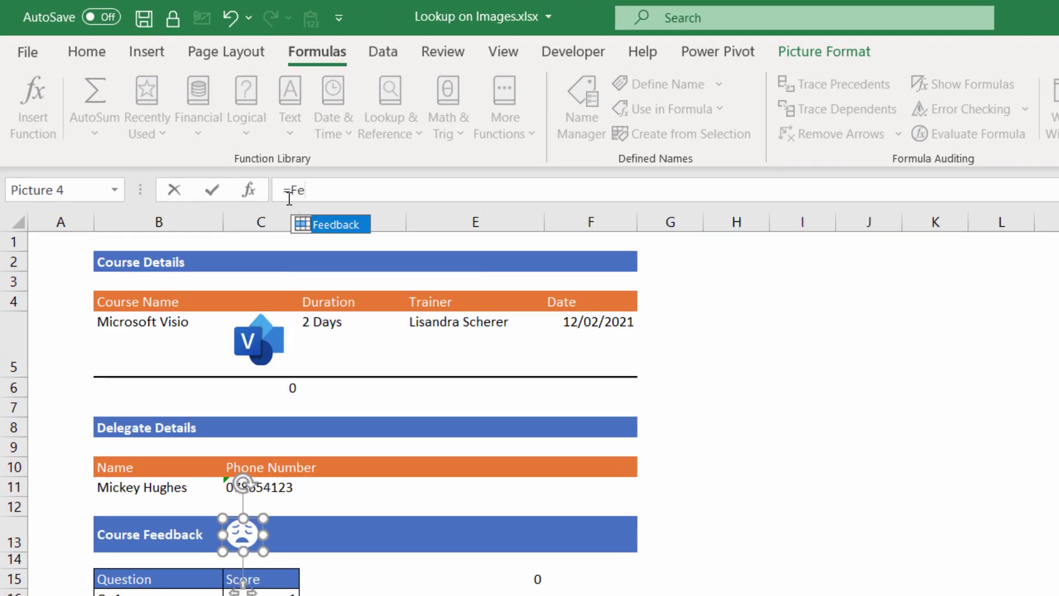
pyautogui.doubleClick(330, 224)
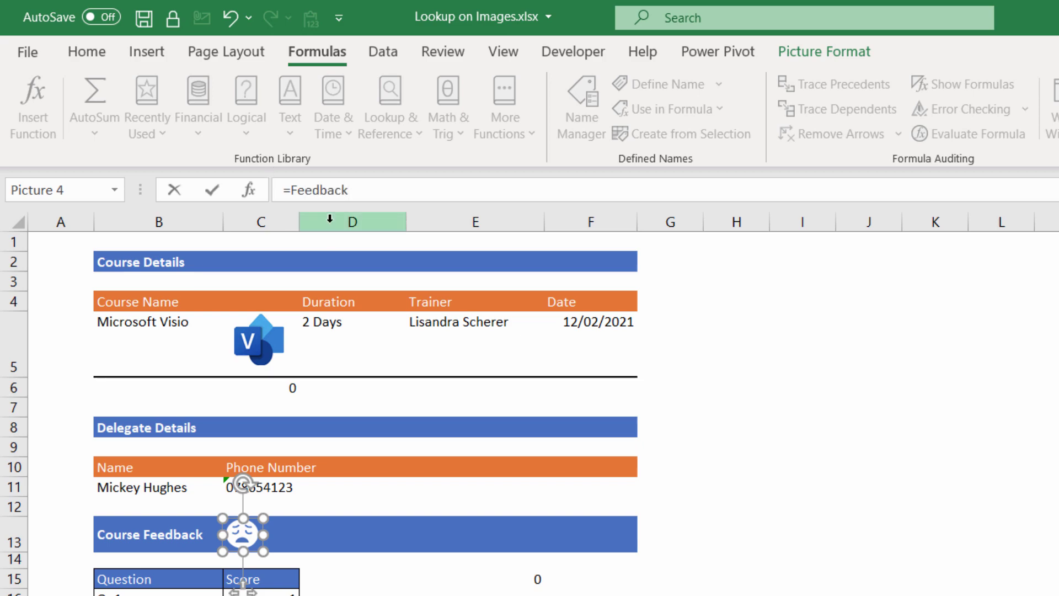
pyautogui.press('Return')
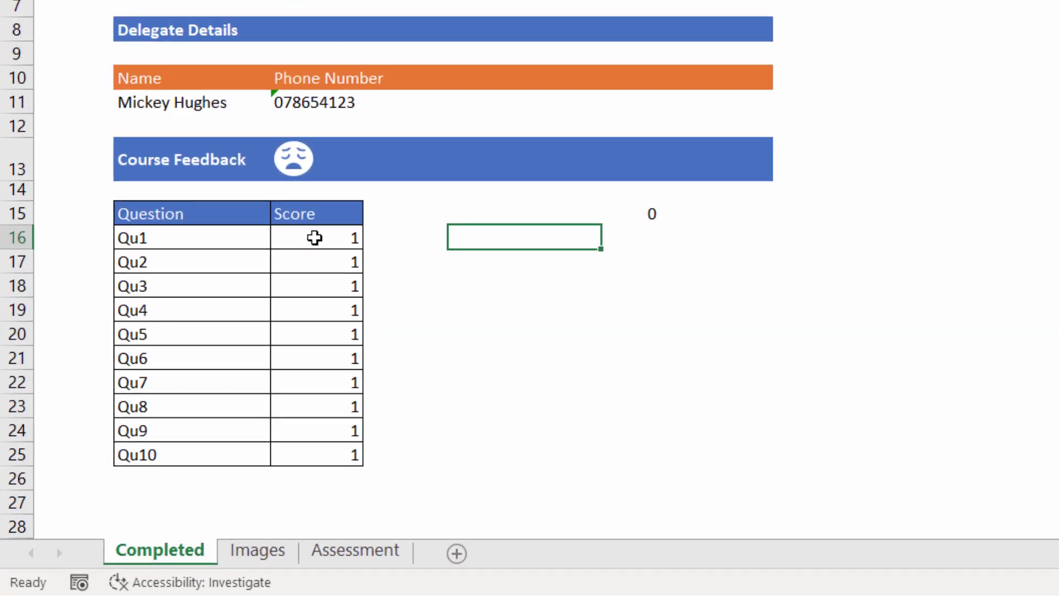
# Set Qu1 to 10 and fill it down to Qu10
pyautogui.click(201, 376)
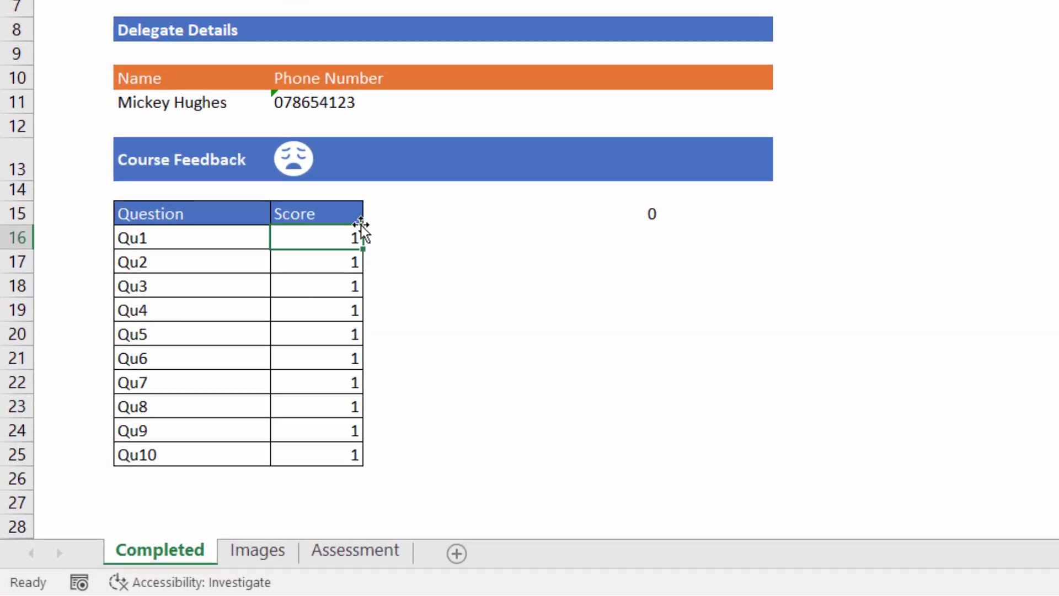
pyautogui.write('10')
pyautogui.press('Return')
pyautogui.click(326, 244)
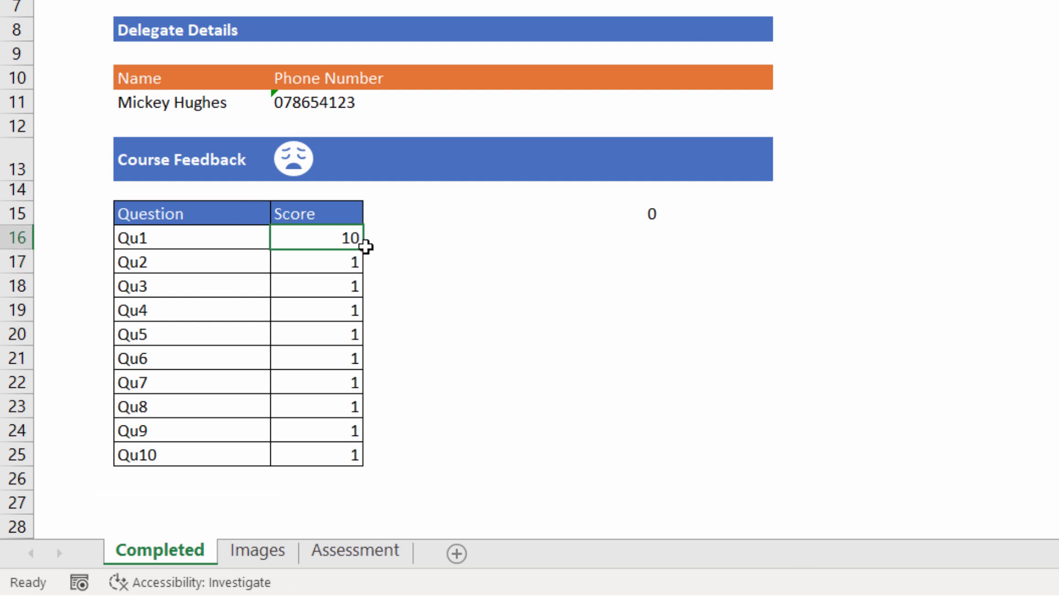
pyautogui.moveTo(368, 248); pyautogui.dragTo(356, 461)
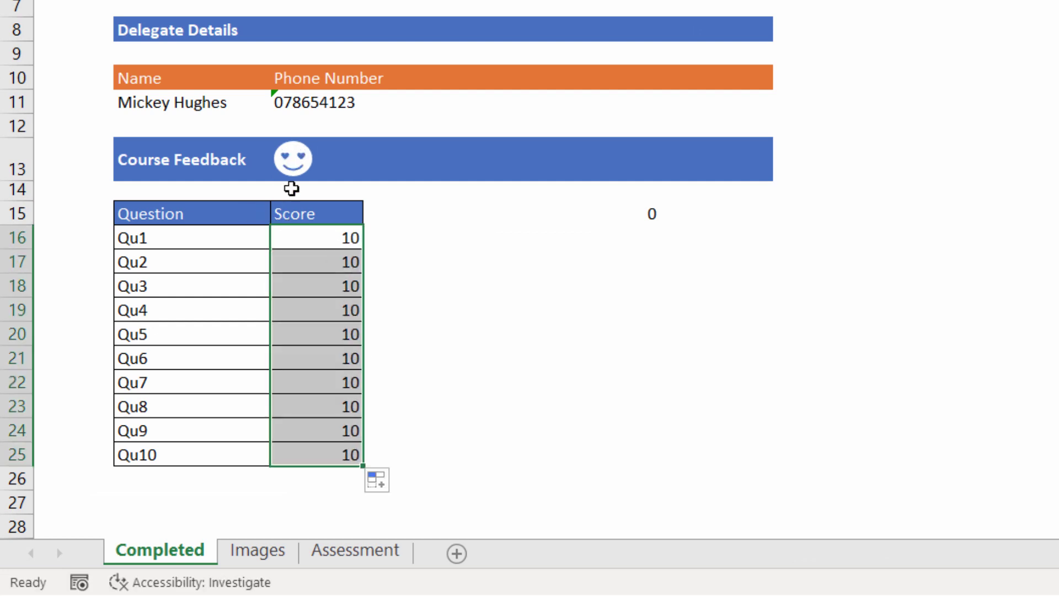
# Change the scores to 5 for Qu1 through Qu10
pyautogui.click(321, 243)
pyautogui.write('5')
pyautogui.click(317, 289)
pyautogui.click(309, 239)
pyautogui.moveTo(359, 251); pyautogui.dragTo(353, 458)
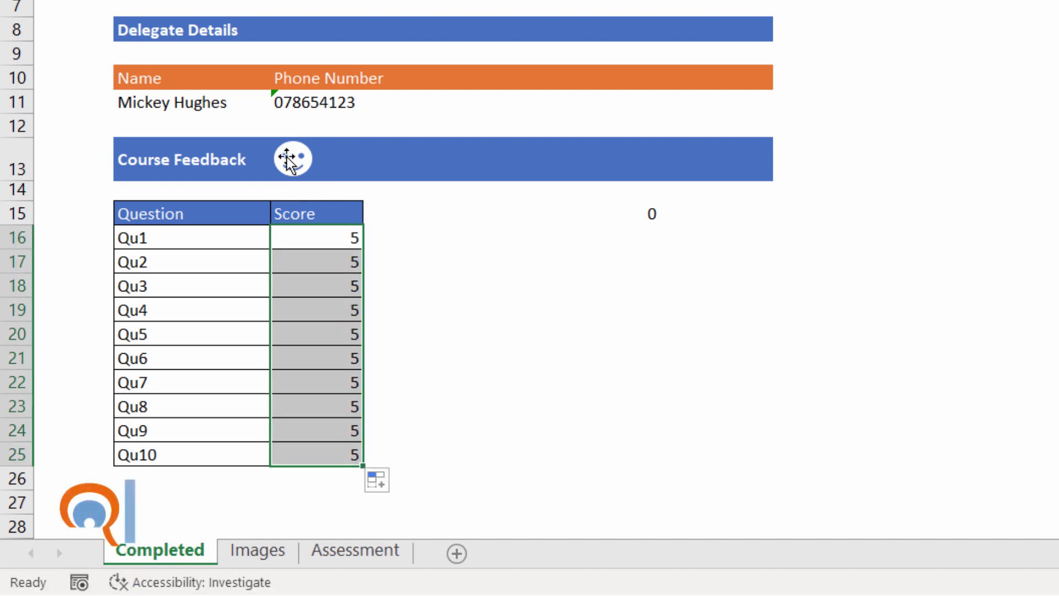
# Change all ten scores to 4, giving the neutral face
pyautogui.click(336, 241)
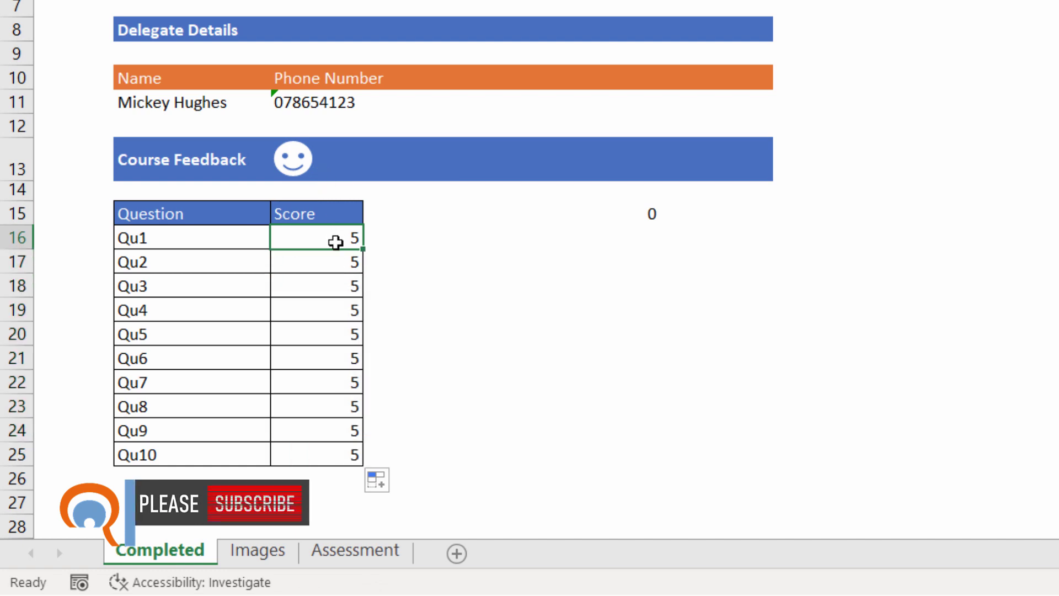
pyautogui.write('4')
pyautogui.click(317, 309)
pyautogui.click(353, 243)
pyautogui.moveTo(363, 248); pyautogui.dragTo(356, 458)
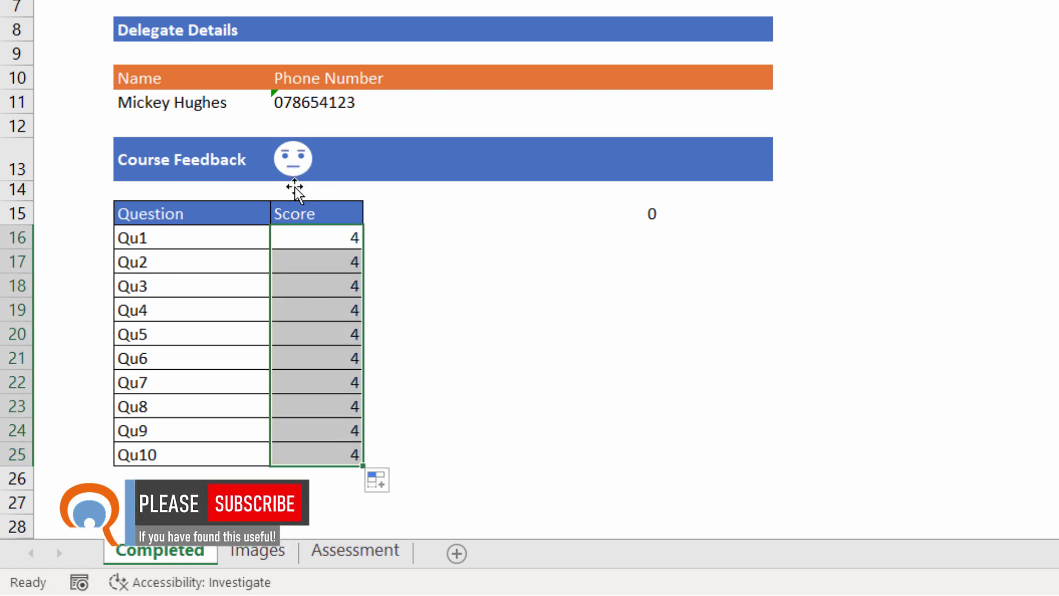